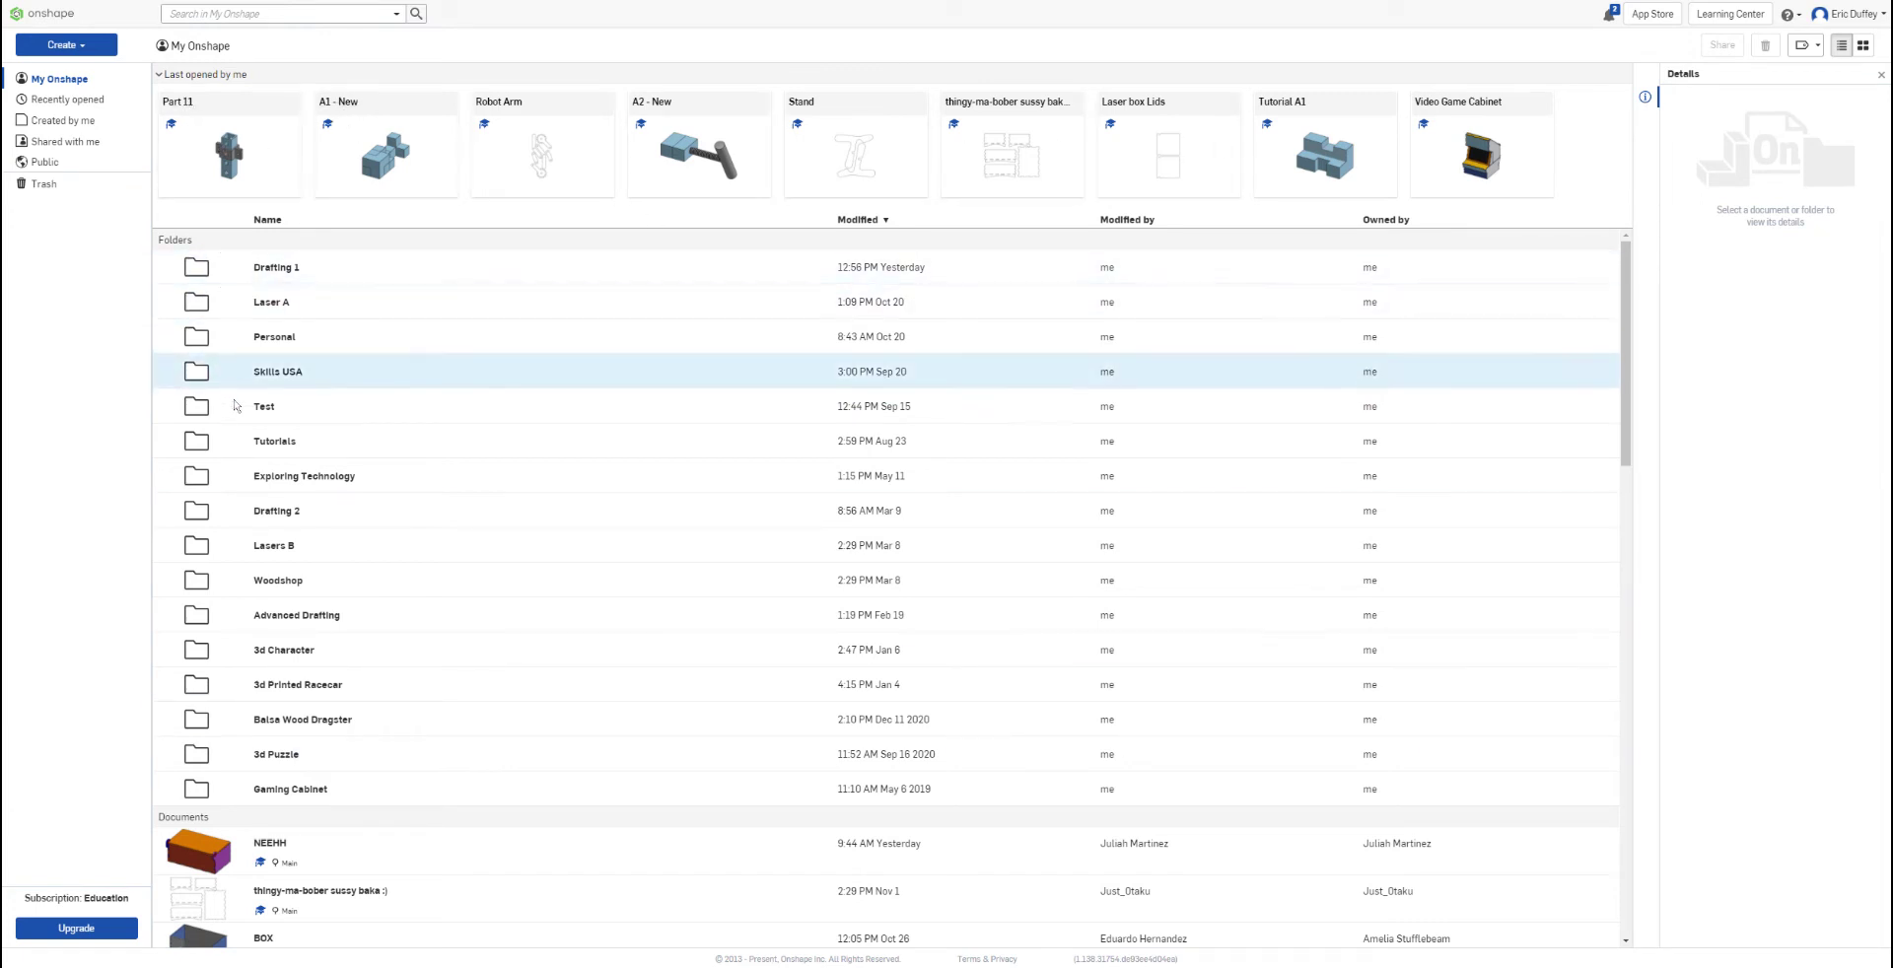
# Step: Open the Drafting 1 folder from the document list
pyautogui.scroll(-5, 280, 895)
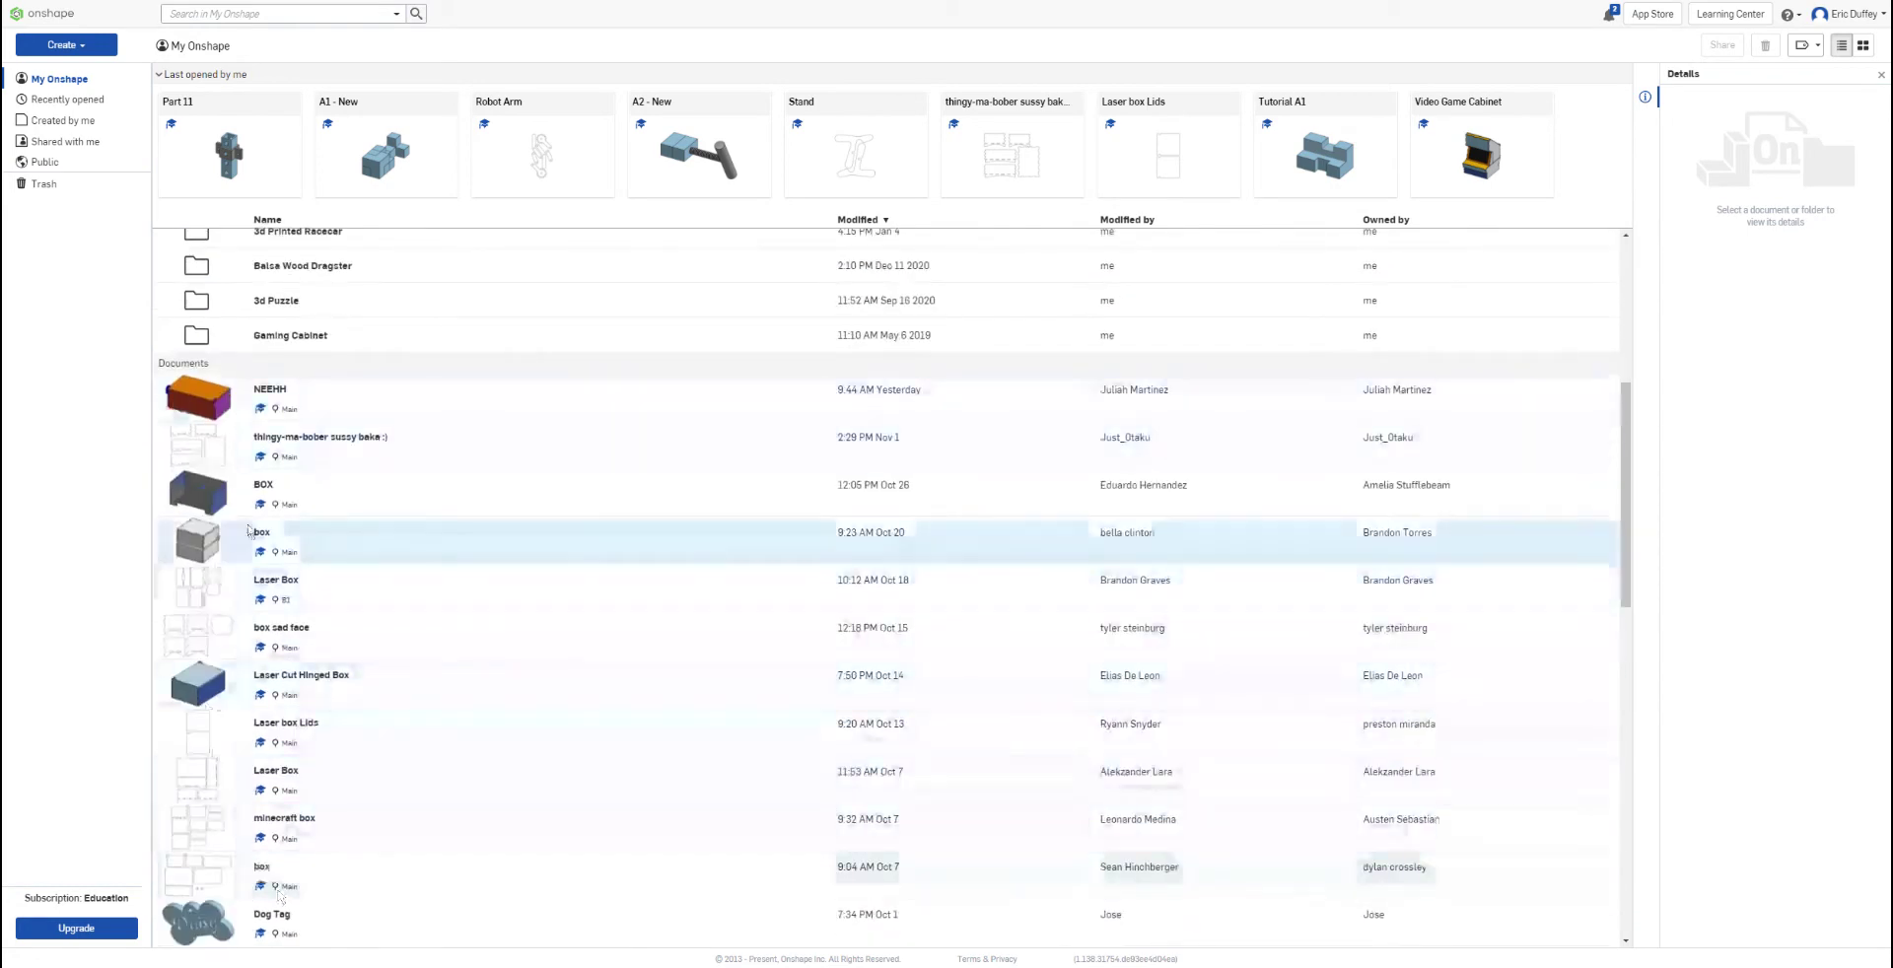
pyautogui.scroll(5, 280, 552)
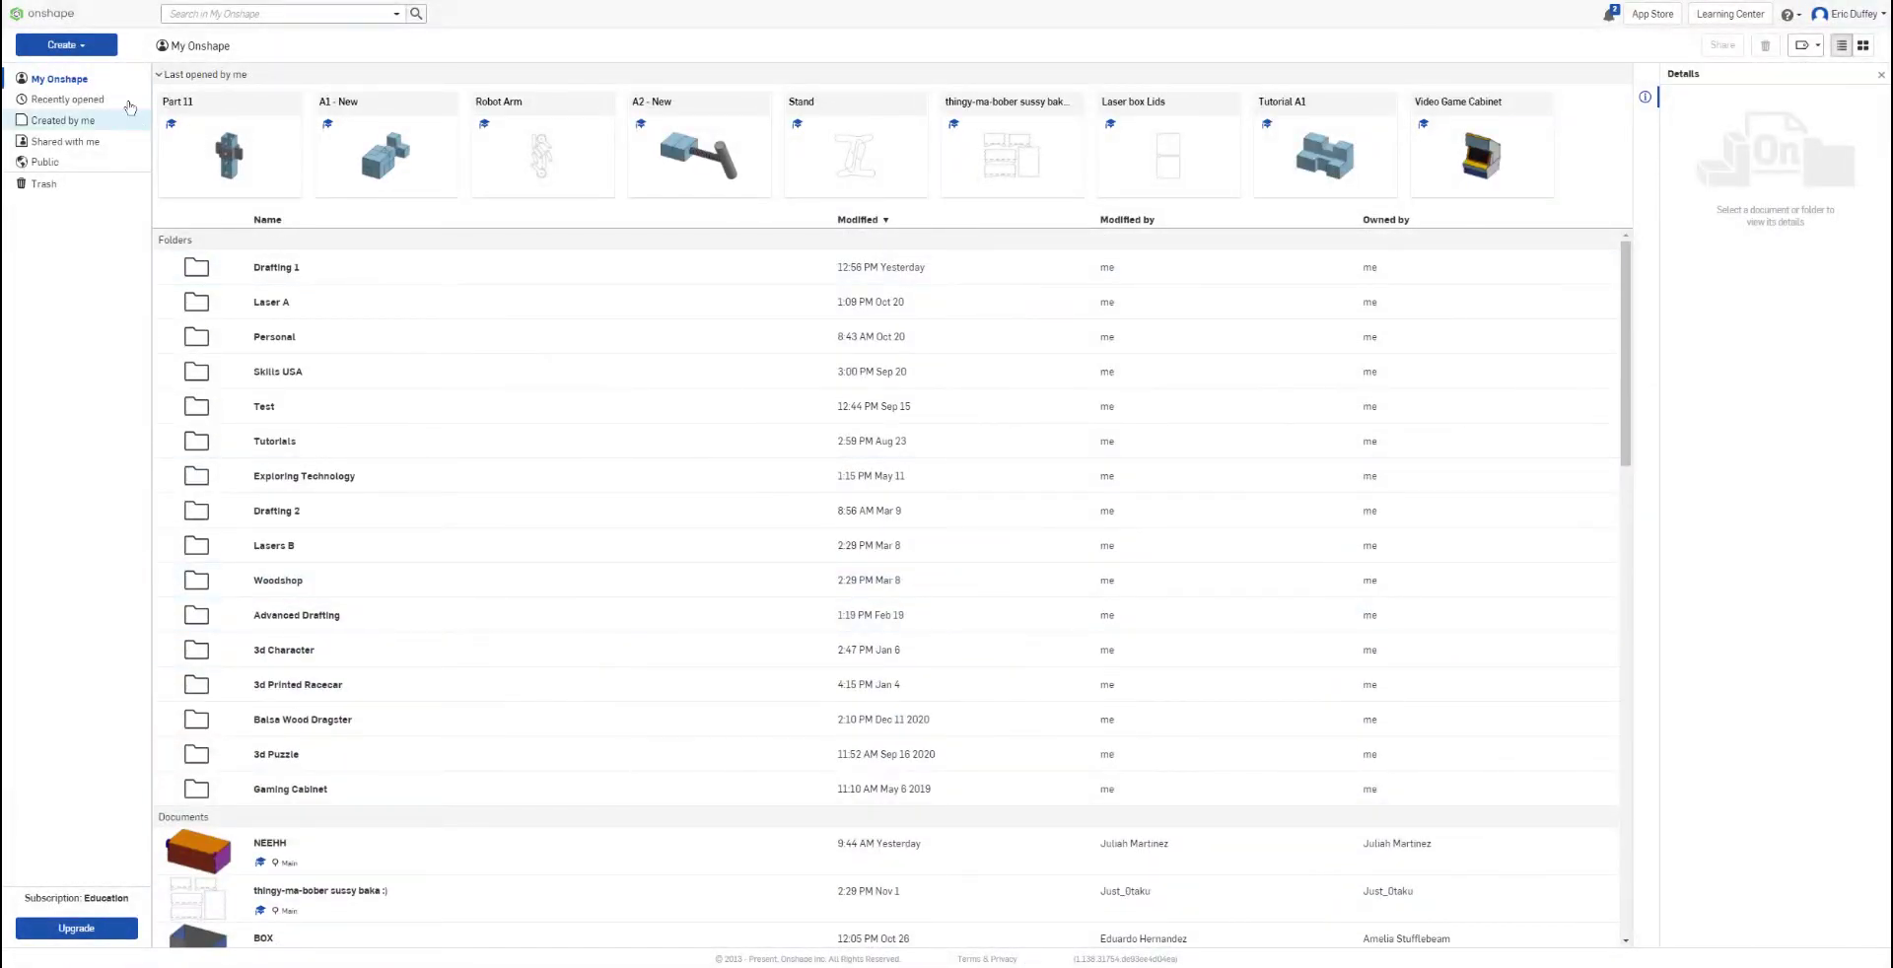
pyautogui.click(74, 50)
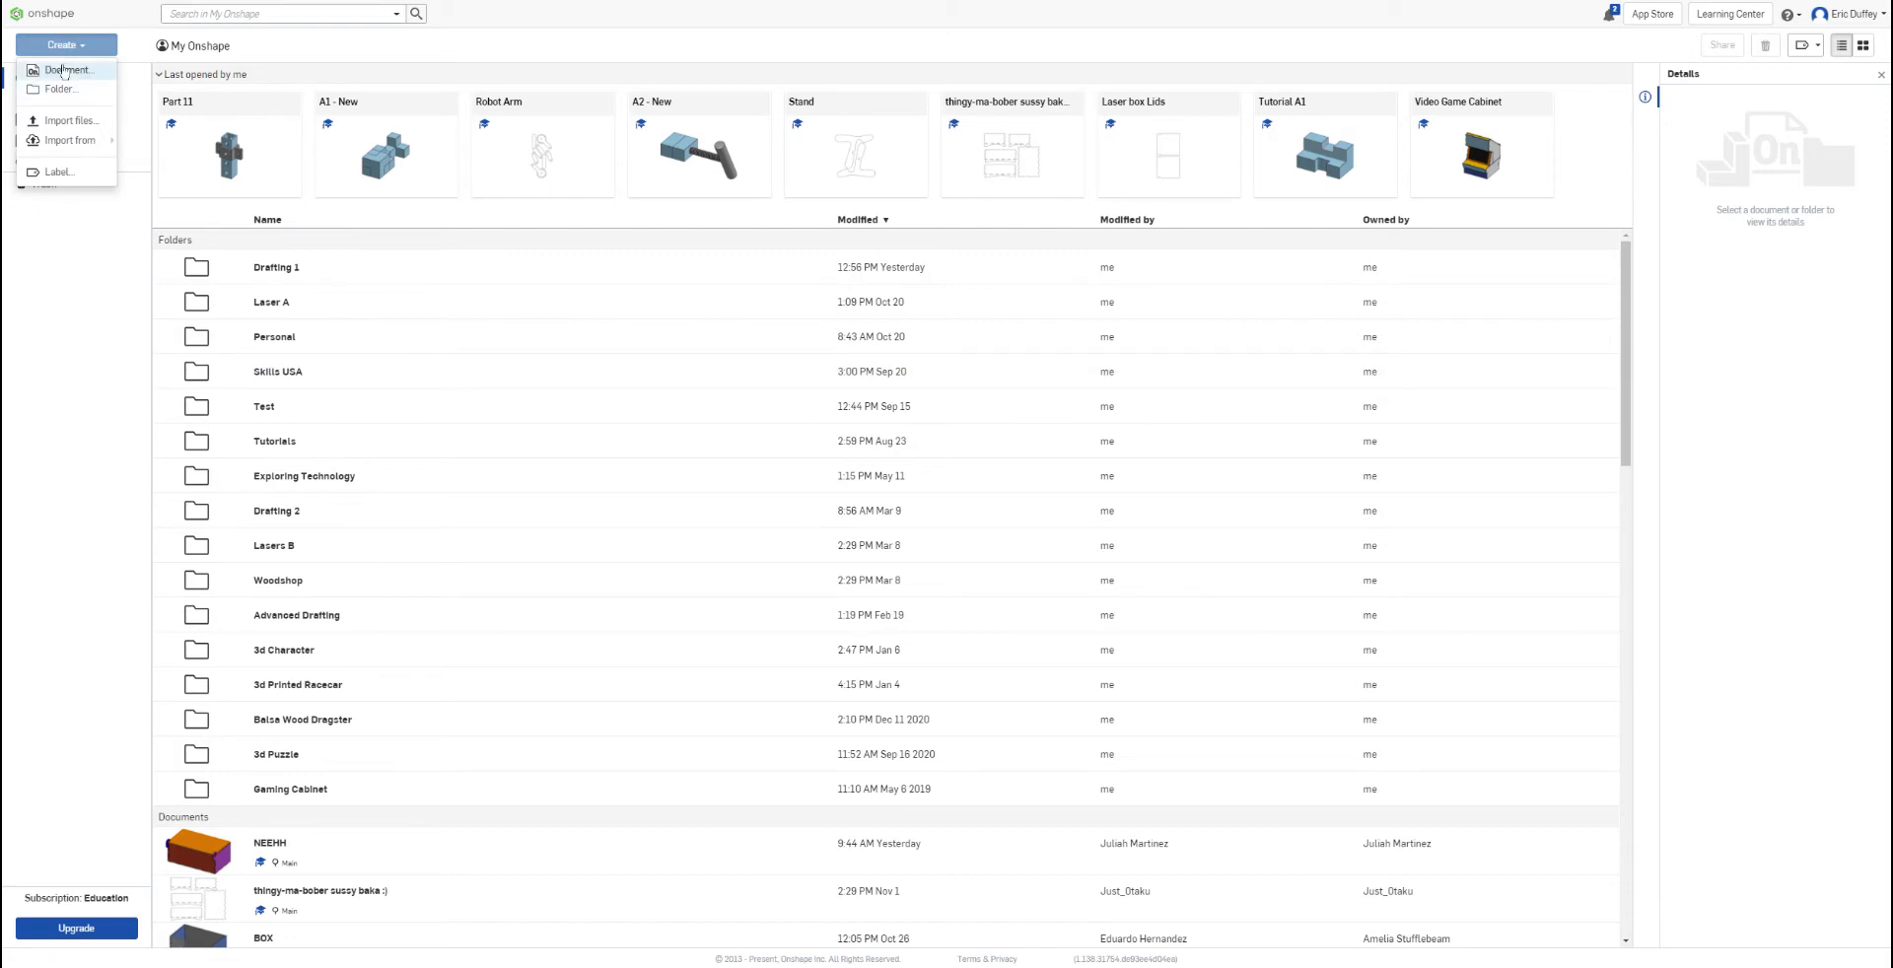
pyautogui.doubleClick(283, 269)
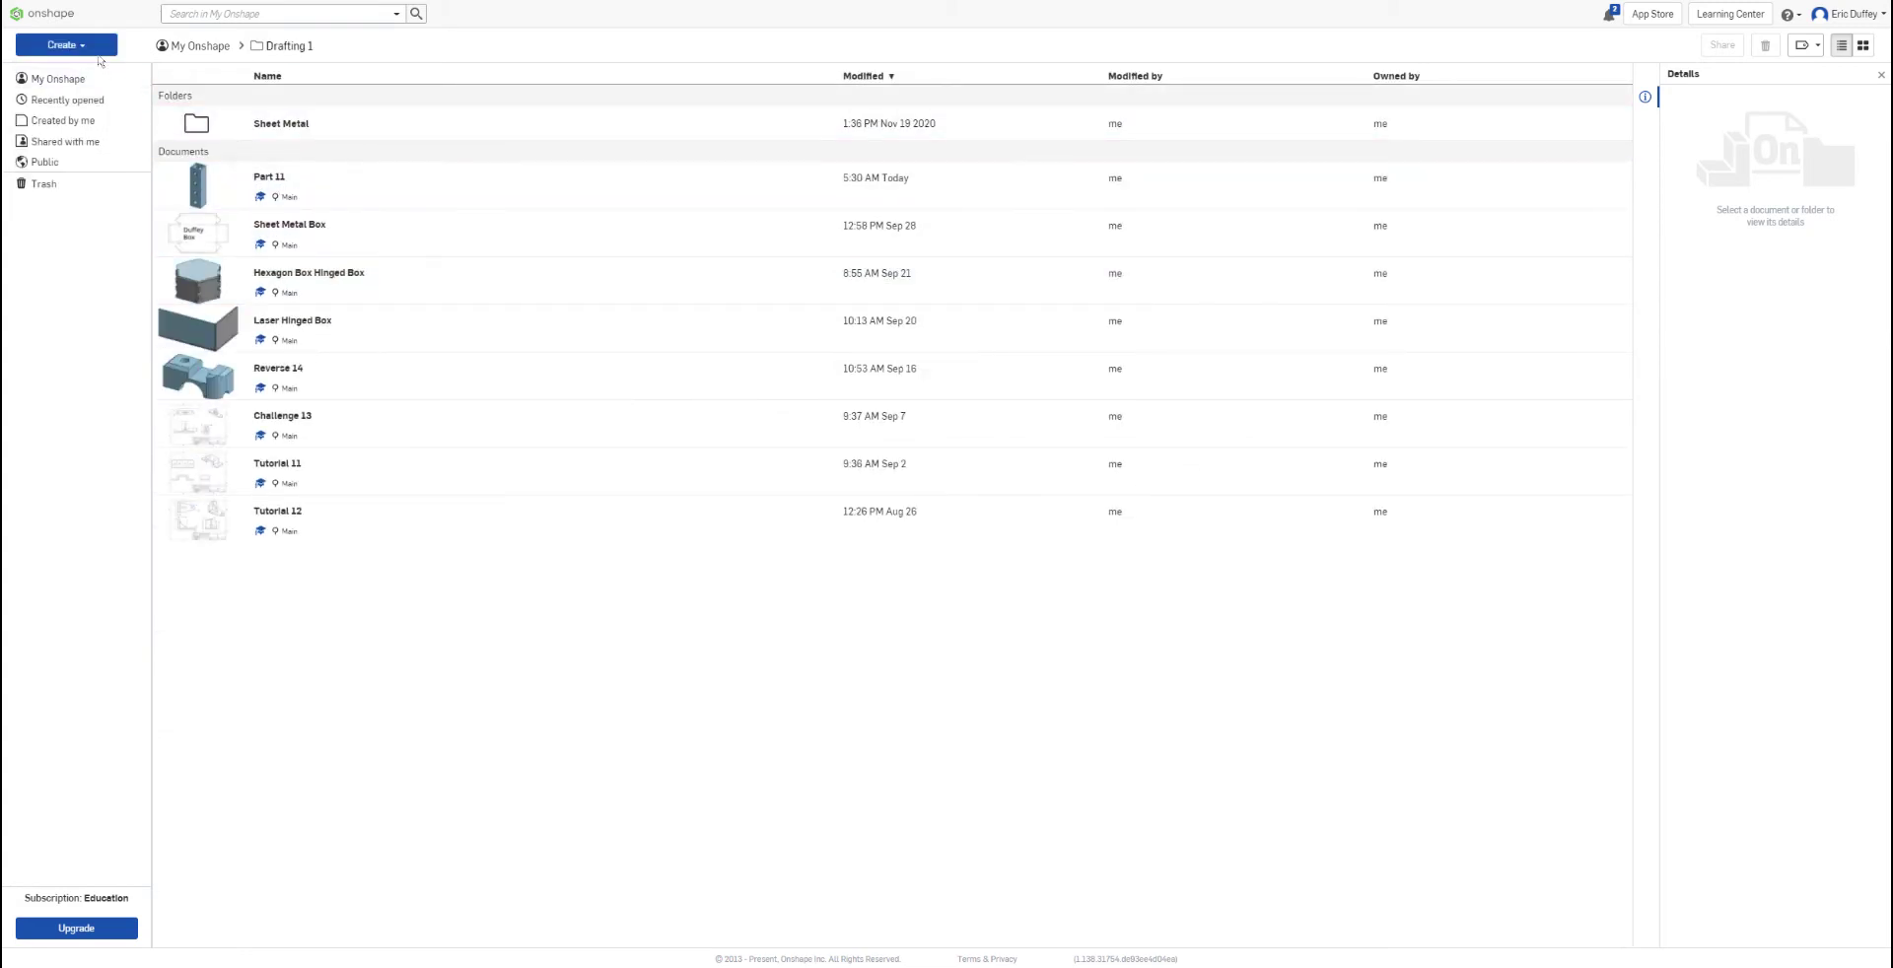
pyautogui.click(63, 44)
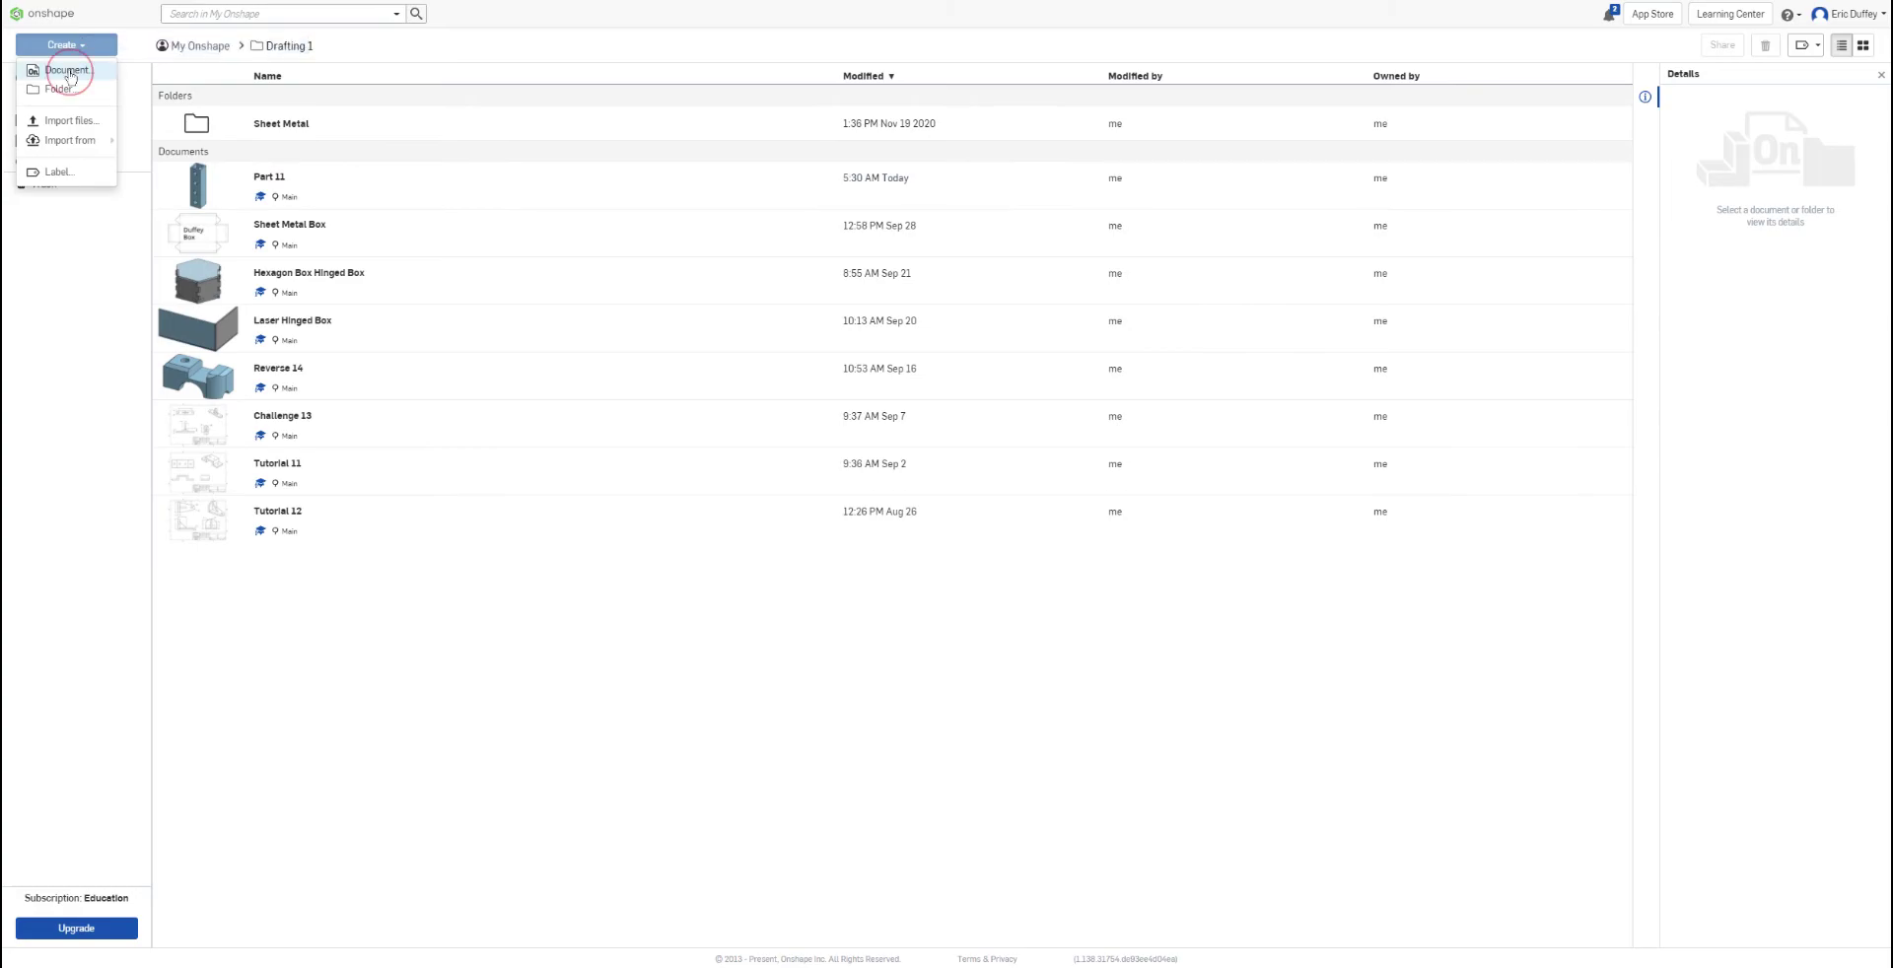
pyautogui.click(67, 71)
pyautogui.write('Part 11')
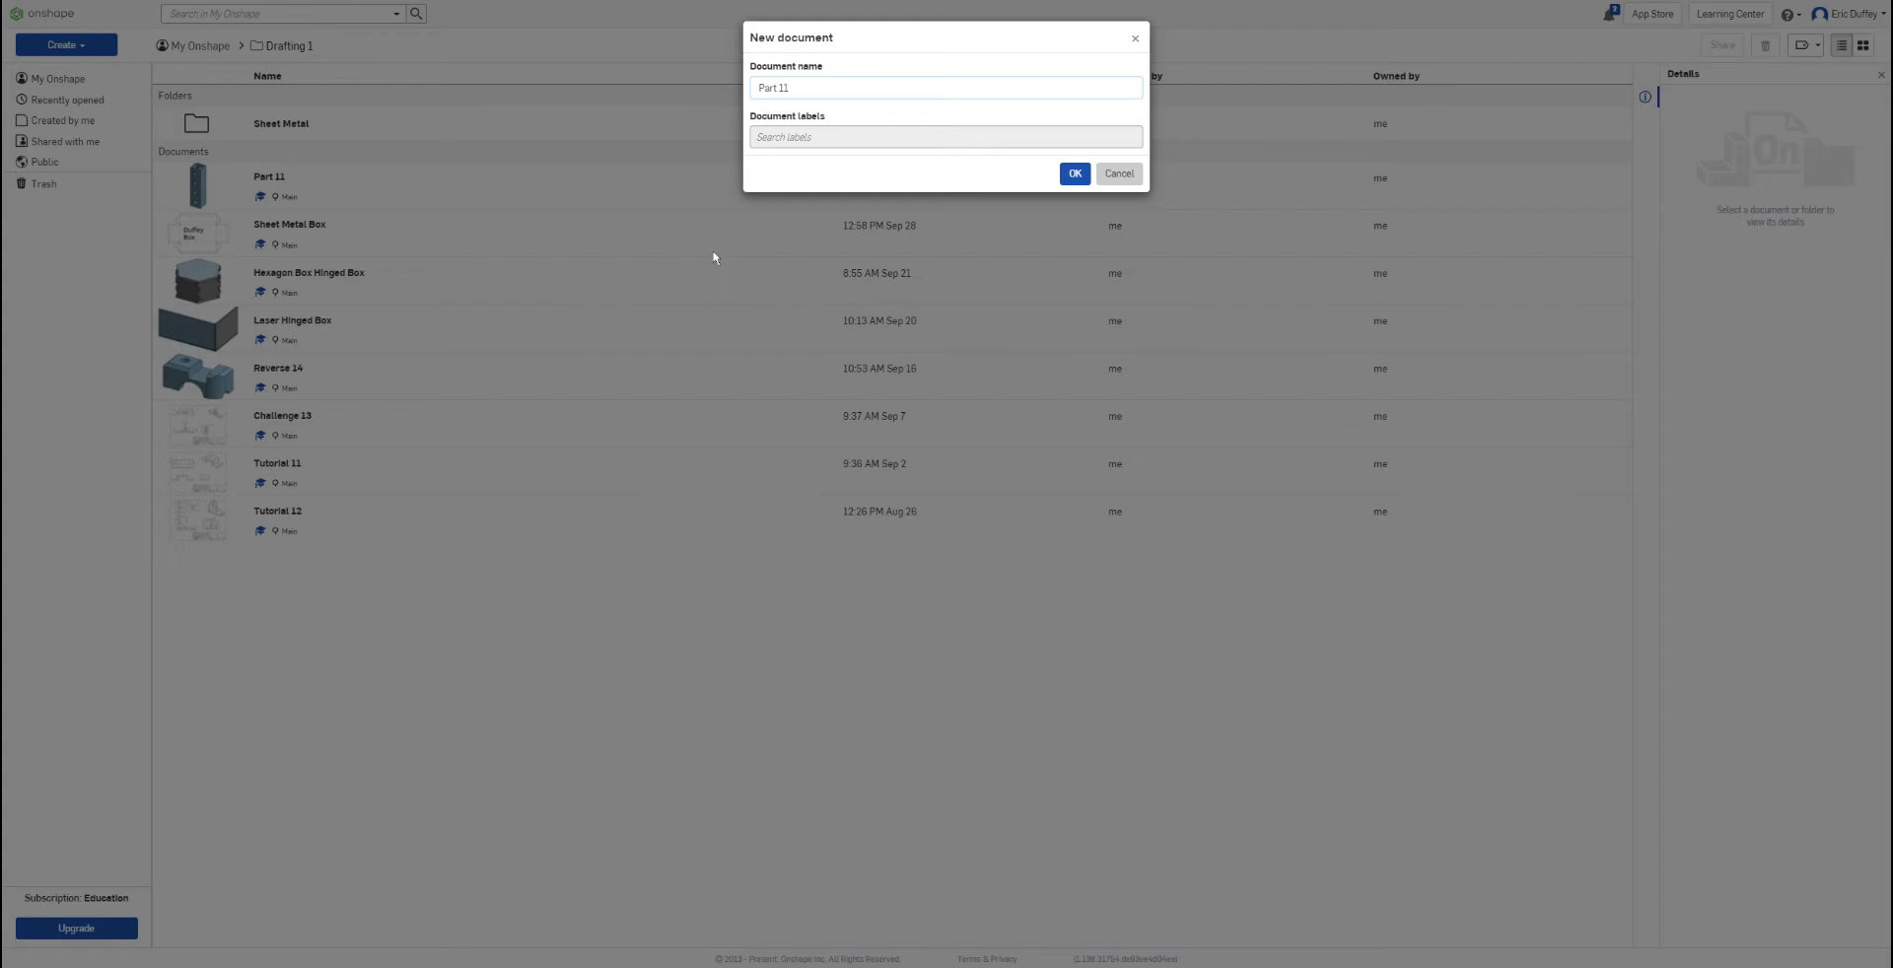
pyautogui.click(1124, 174)
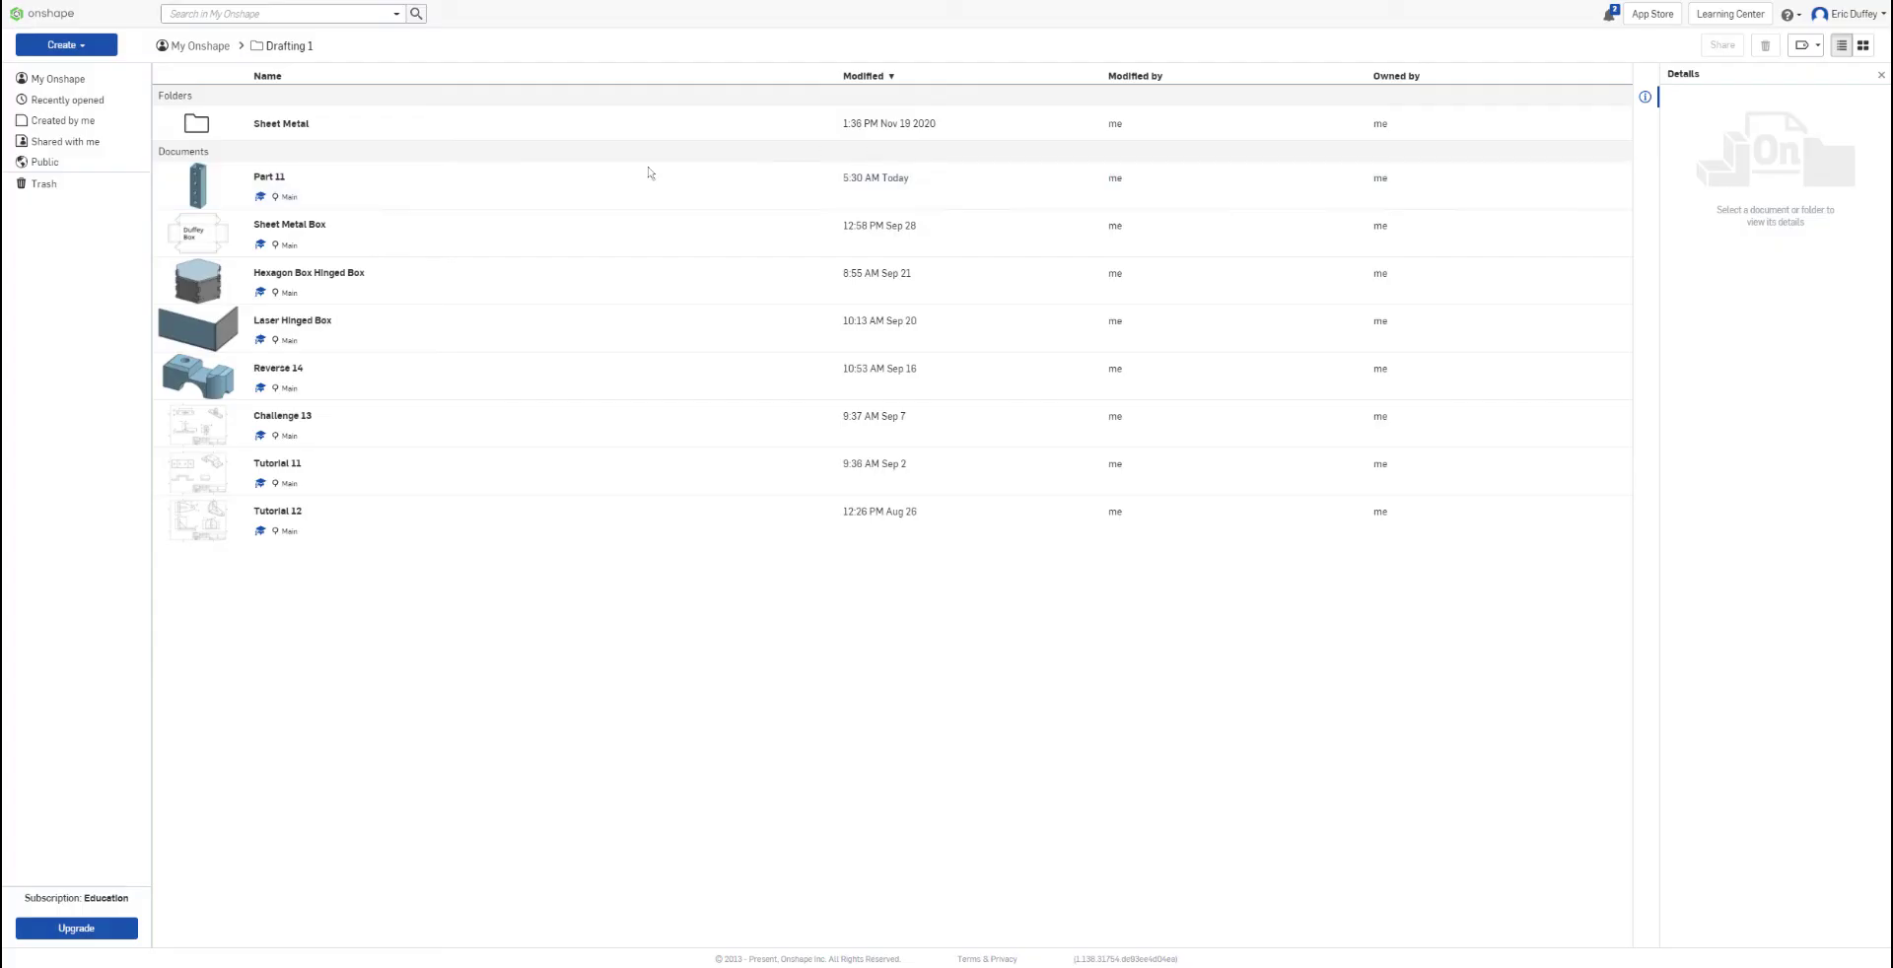
# Step: Open the existing Part 11 document and view the square tube model up close
pyautogui.doubleClick(483, 183)
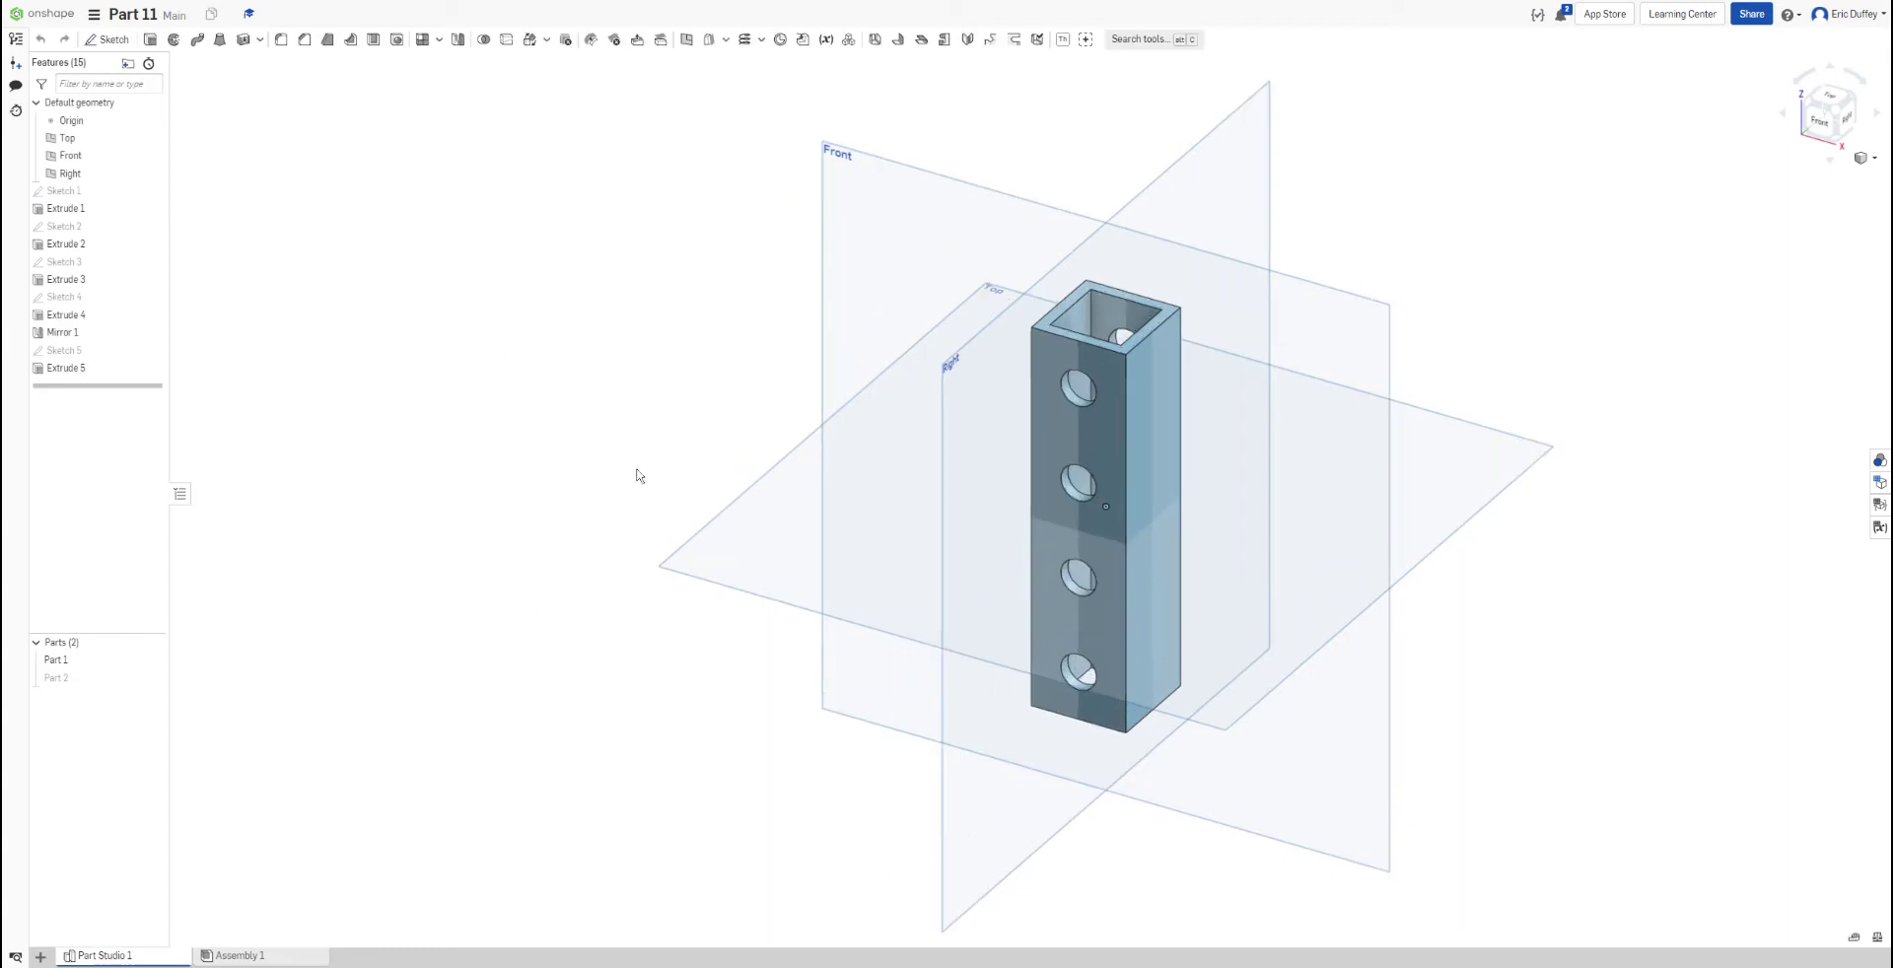
pyautogui.scroll(5, 525, 534)
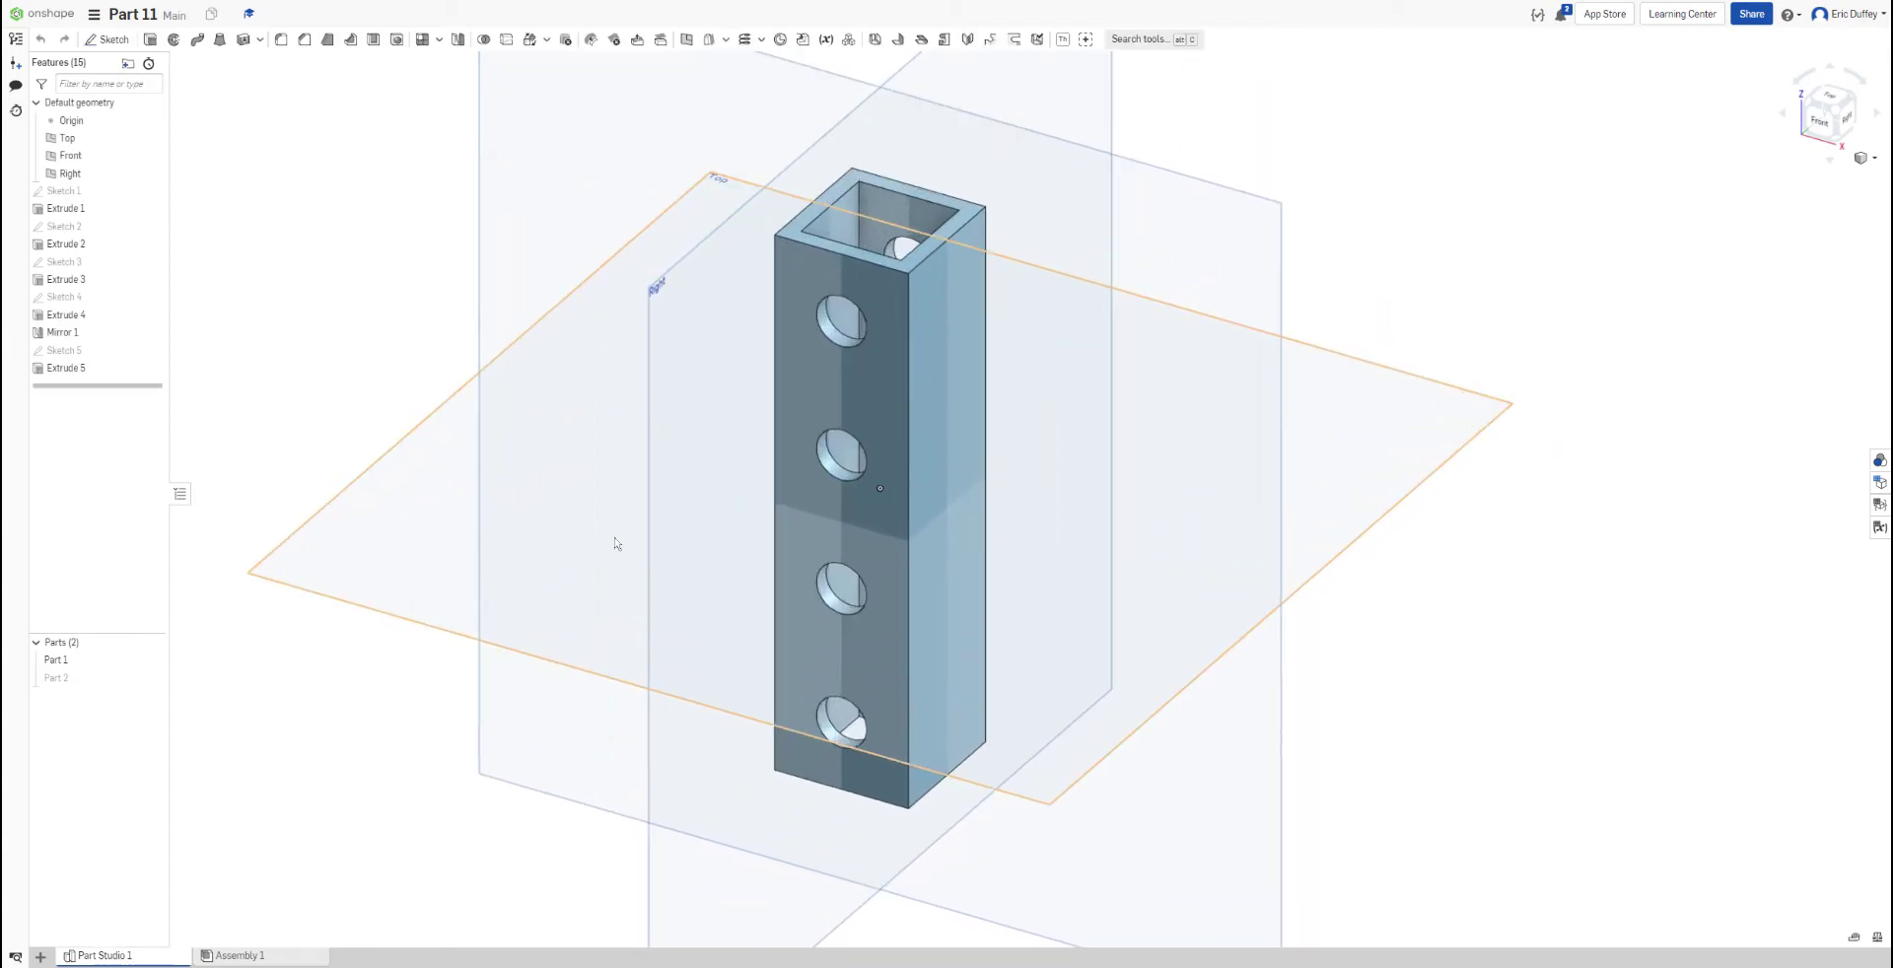
pyautogui.scroll(2, 623, 537)
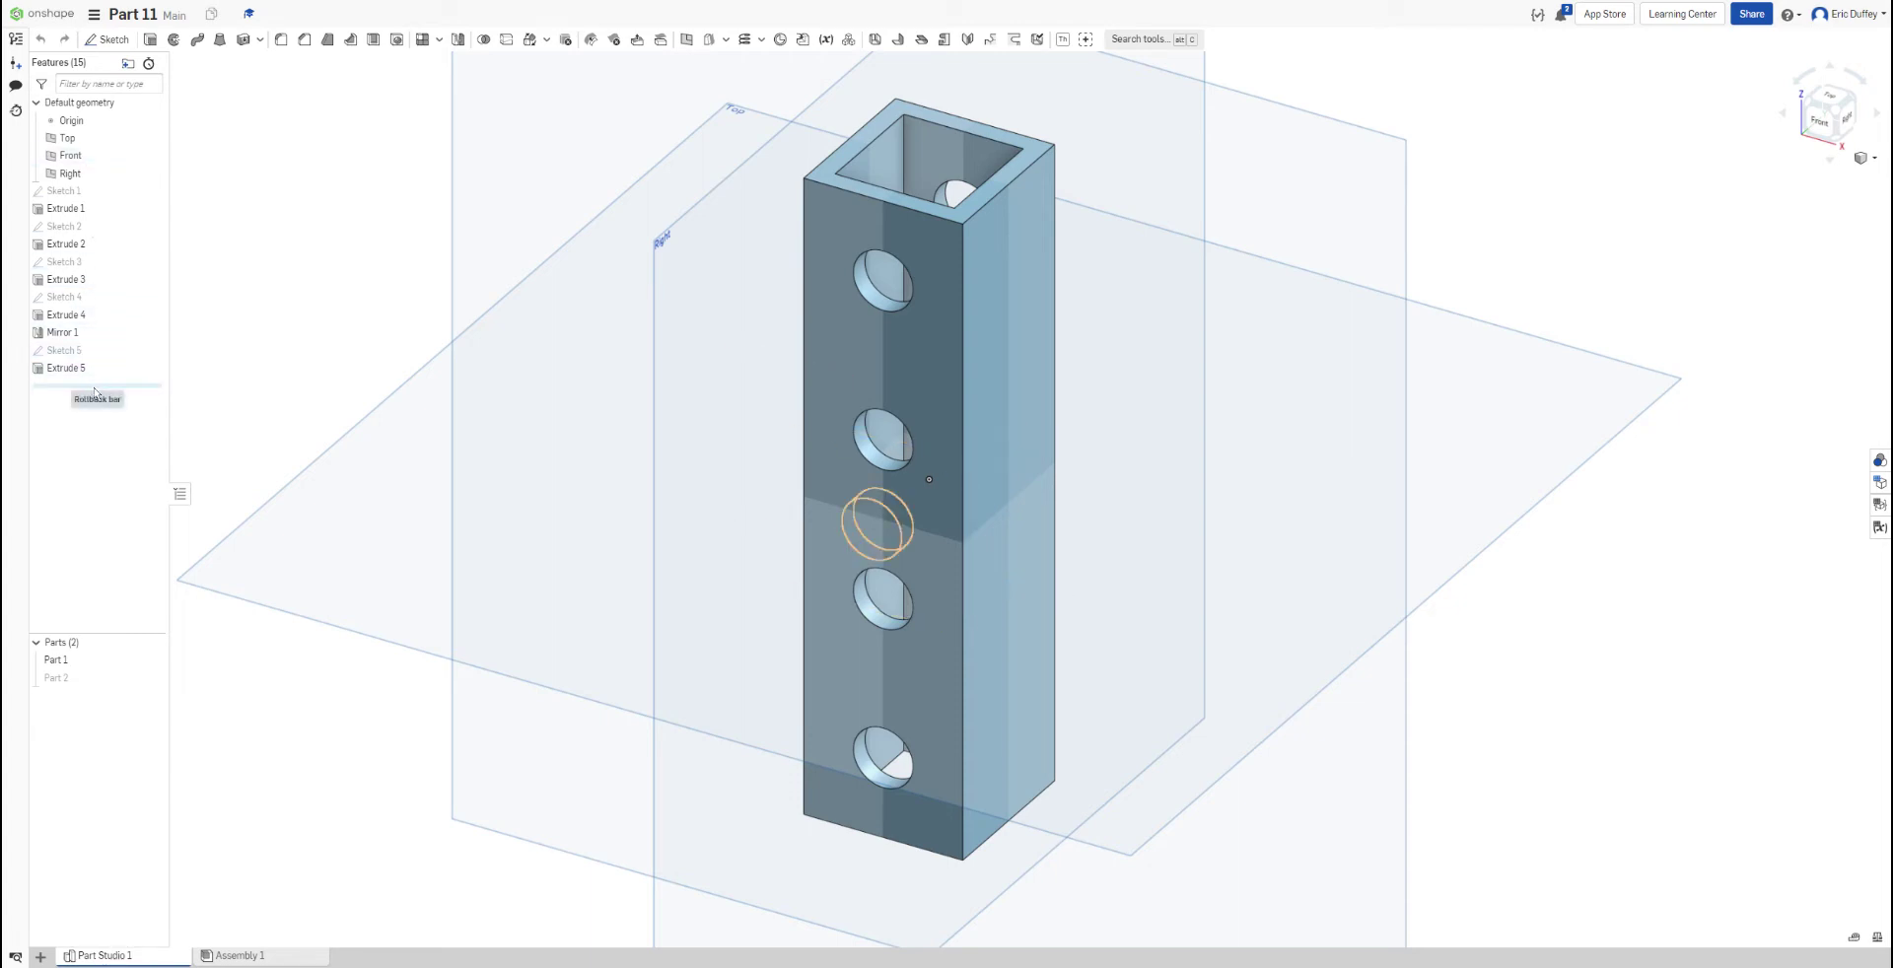
# Step: Roll the feature history back to just after Sketch 1 and review the dimensions of its two nested squares, leaving them as they are
pyautogui.moveTo(95, 392); pyautogui.dragTo(99, 208)
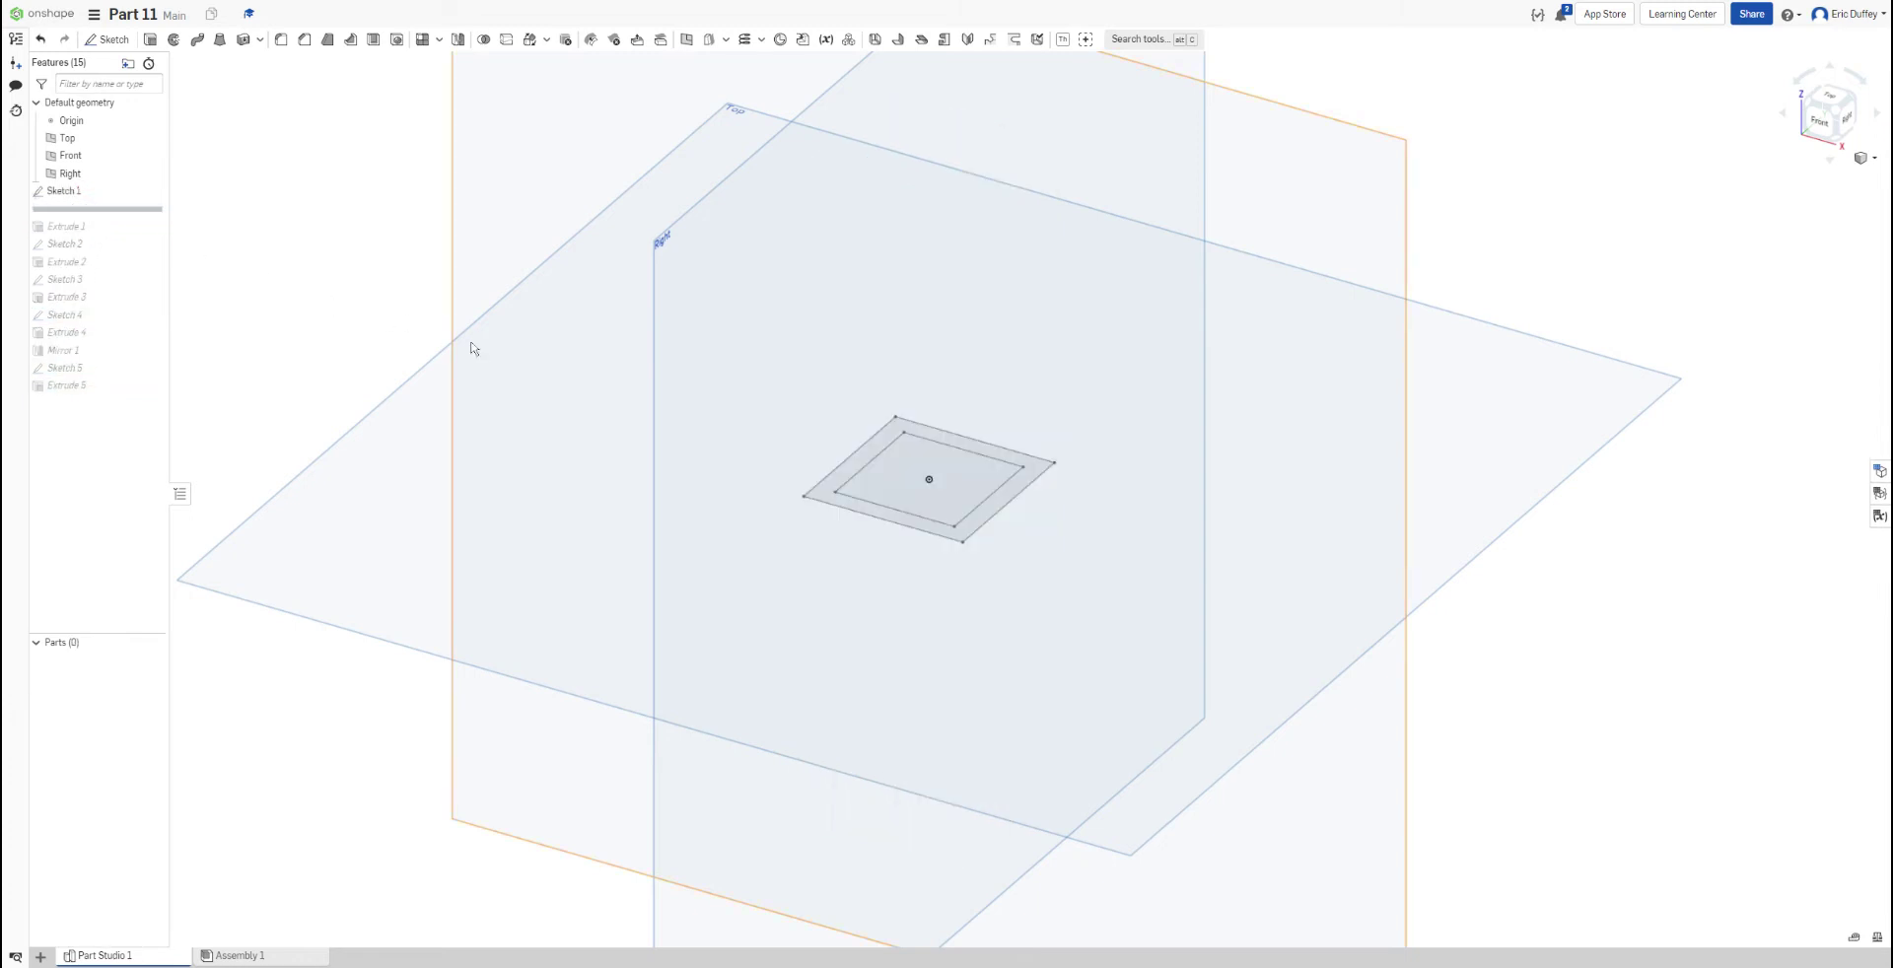
pyautogui.moveTo(573, 347)
pyautogui.mouseDown(button='right')
pyautogui.moveTo(612, 397)
pyautogui.moveTo(582, 390)
pyautogui.mouseUp(button='right')
pyautogui.doubleClick(67, 190)
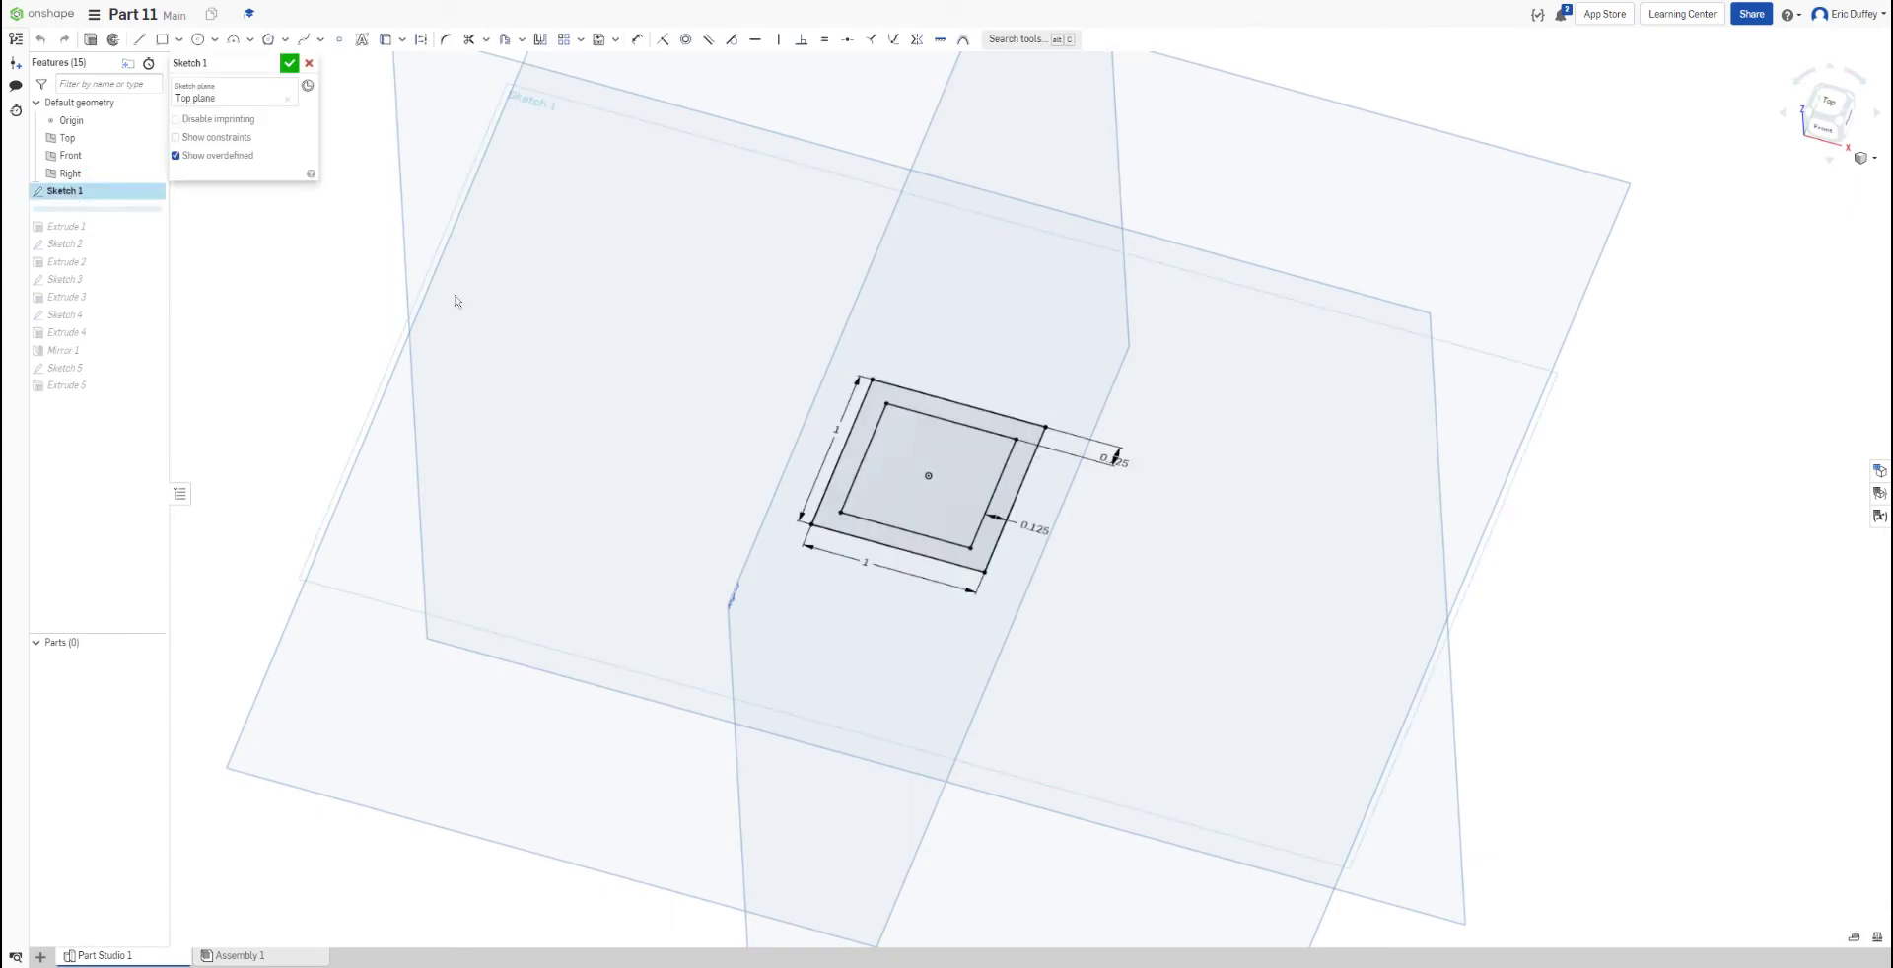
pyautogui.press('n')
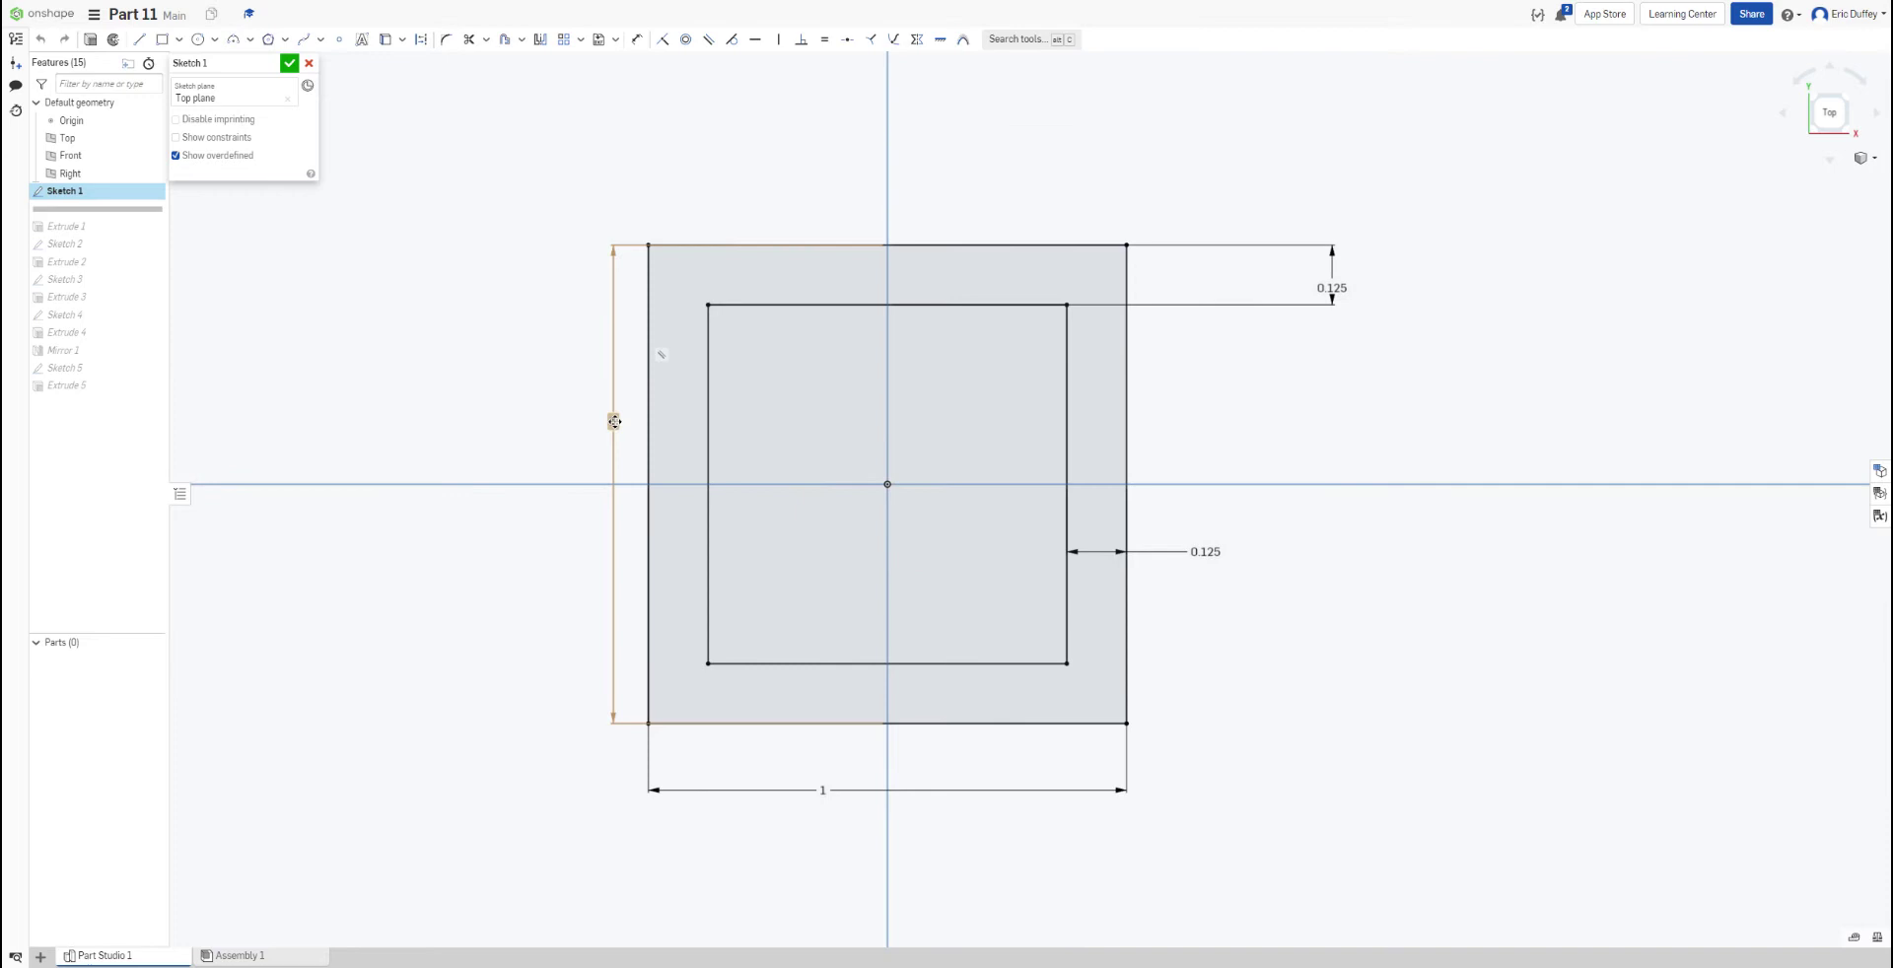
pyautogui.click(614, 422)
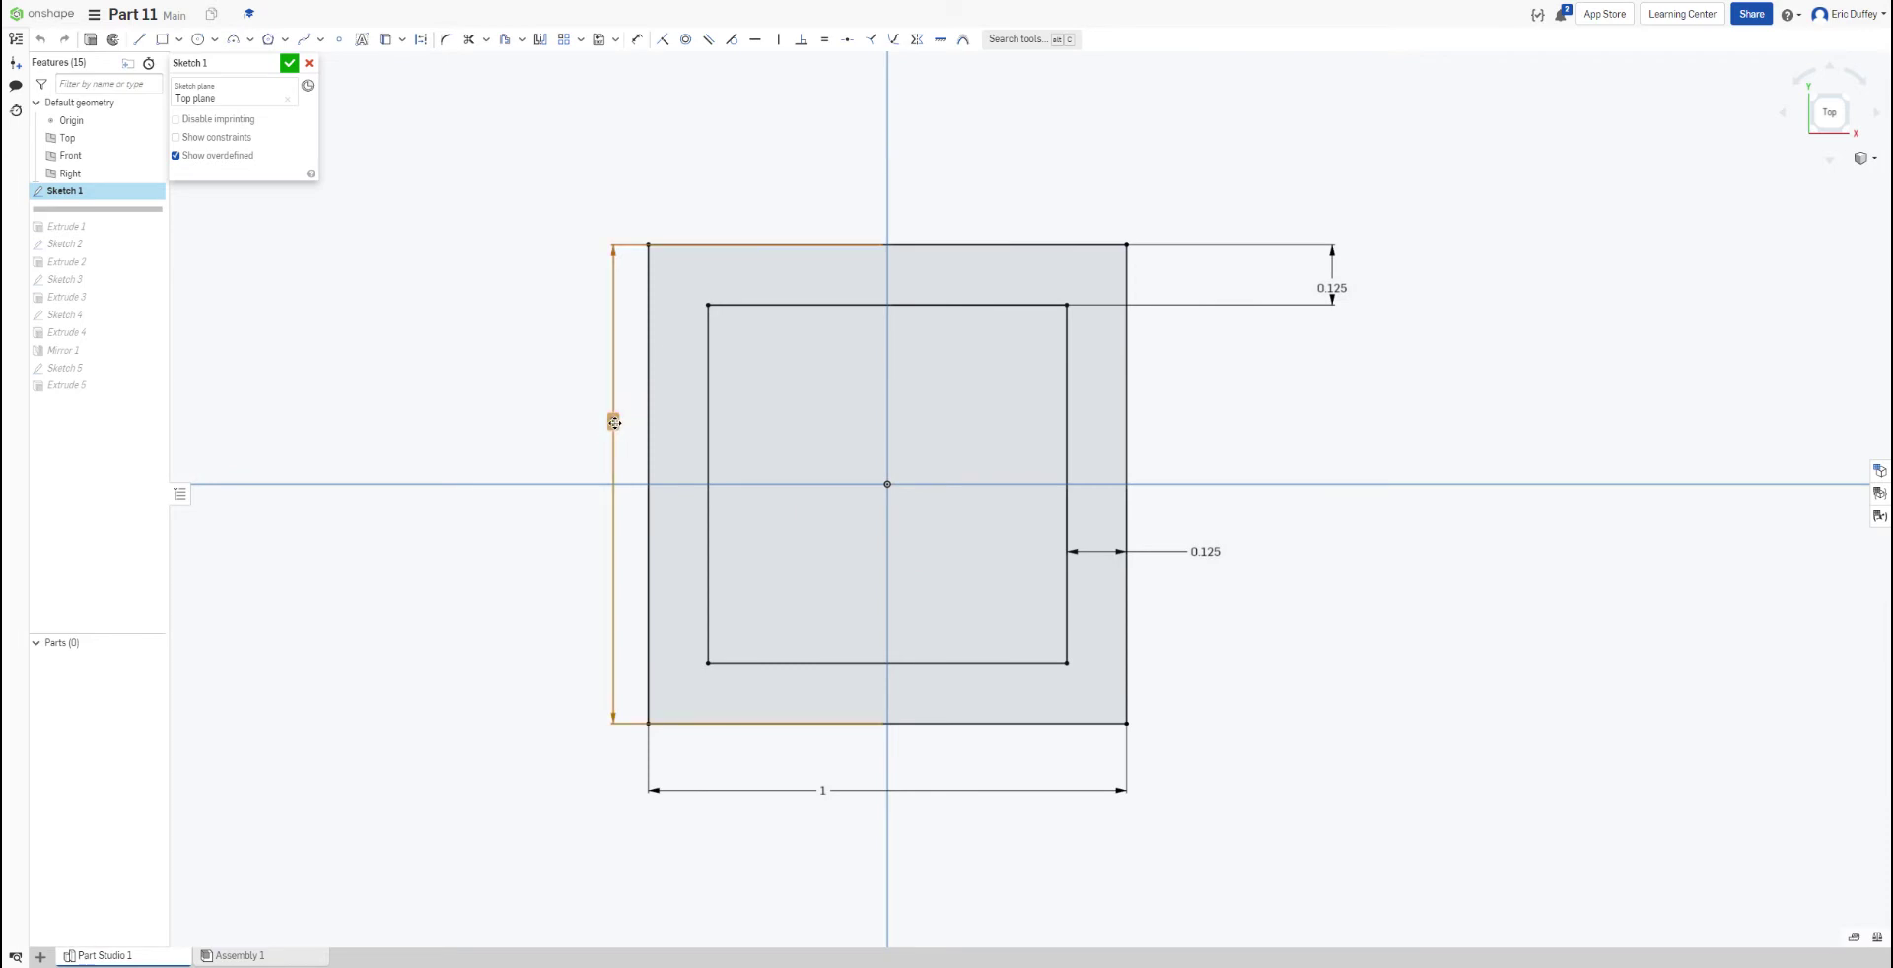
pyautogui.doubleClick(614, 422)
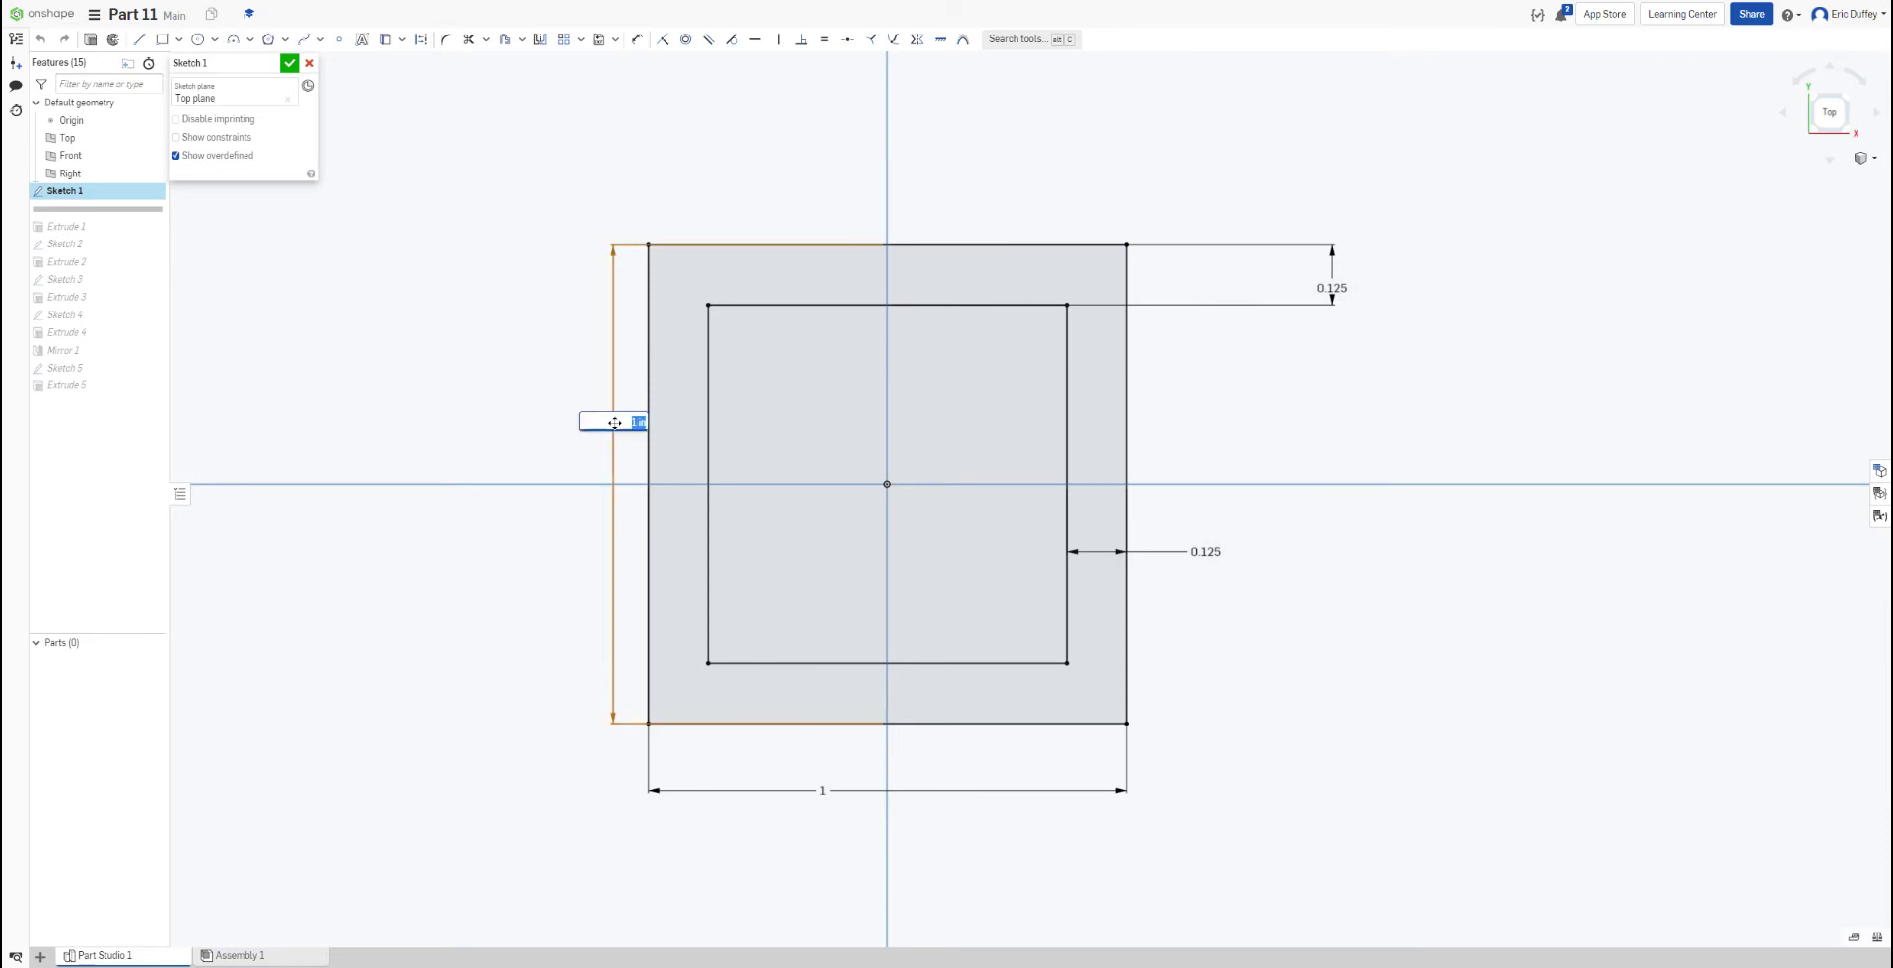
pyautogui.click(393, 293)
pyautogui.click(289, 64)
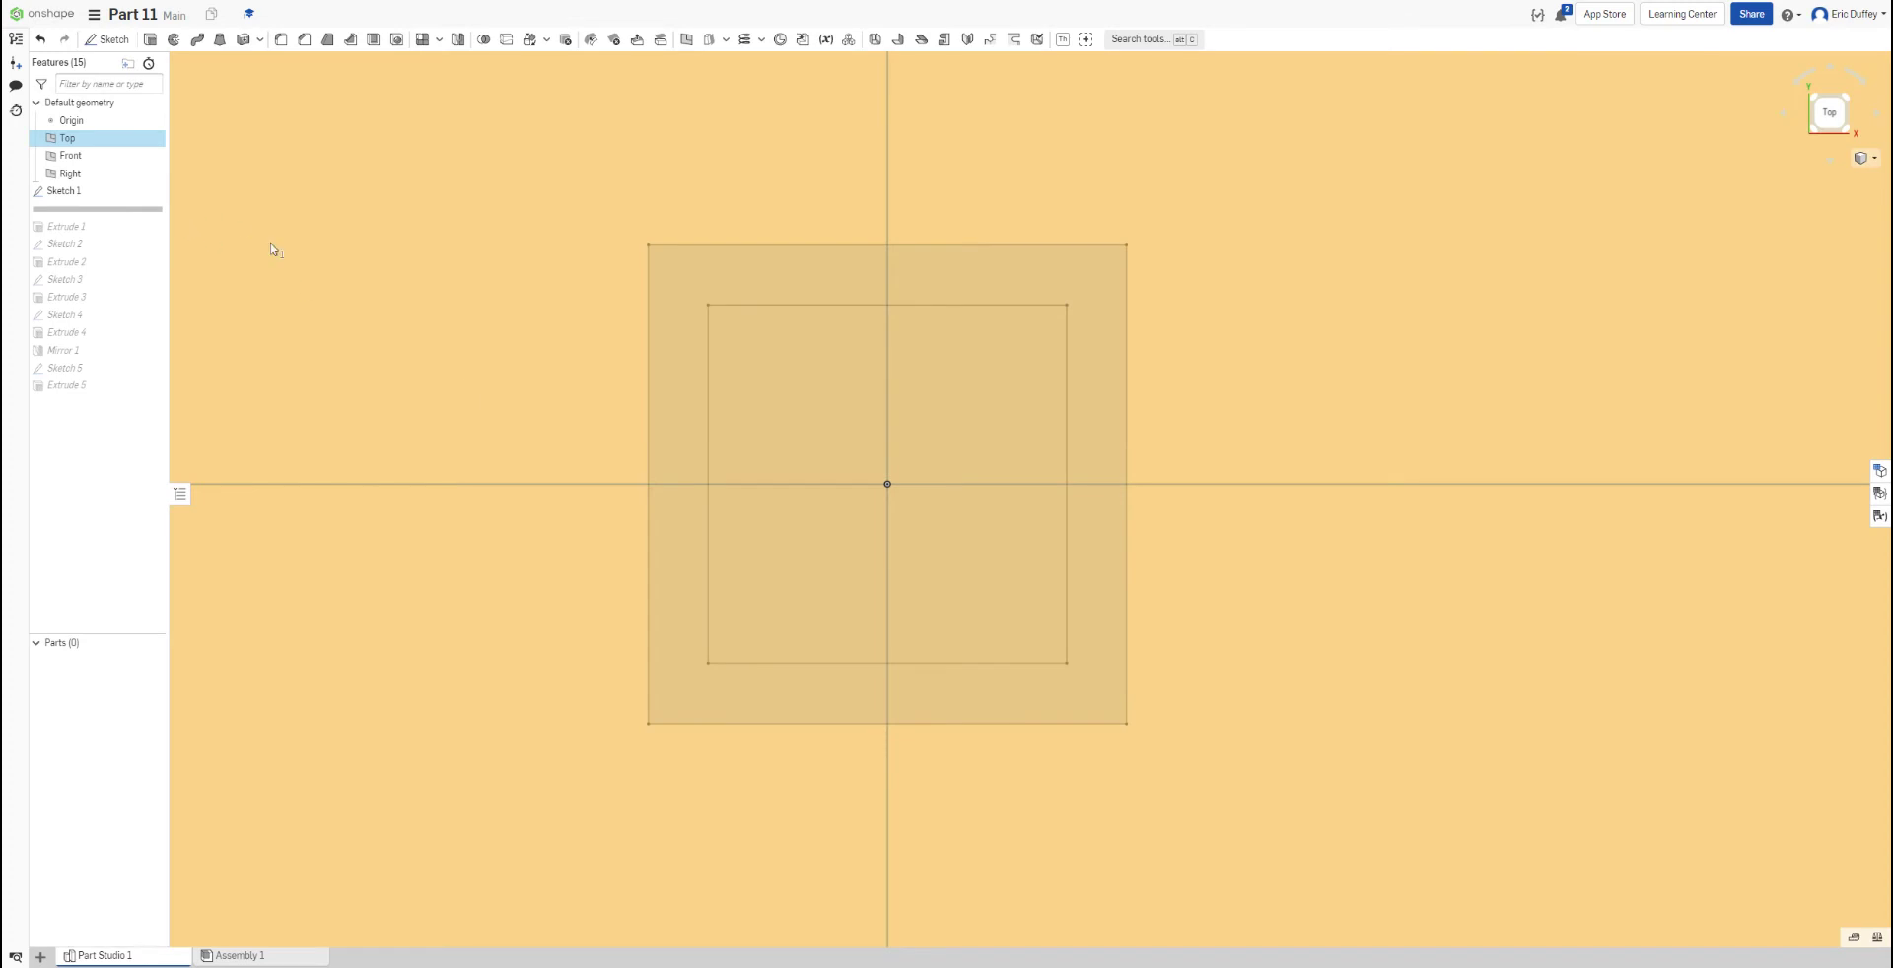
# Step: Roll the feature history forward past Extrude 1 and view the extruded square tube from an angle
pyautogui.scroll(-5, 338, 307)
pyautogui.click(938, 329)
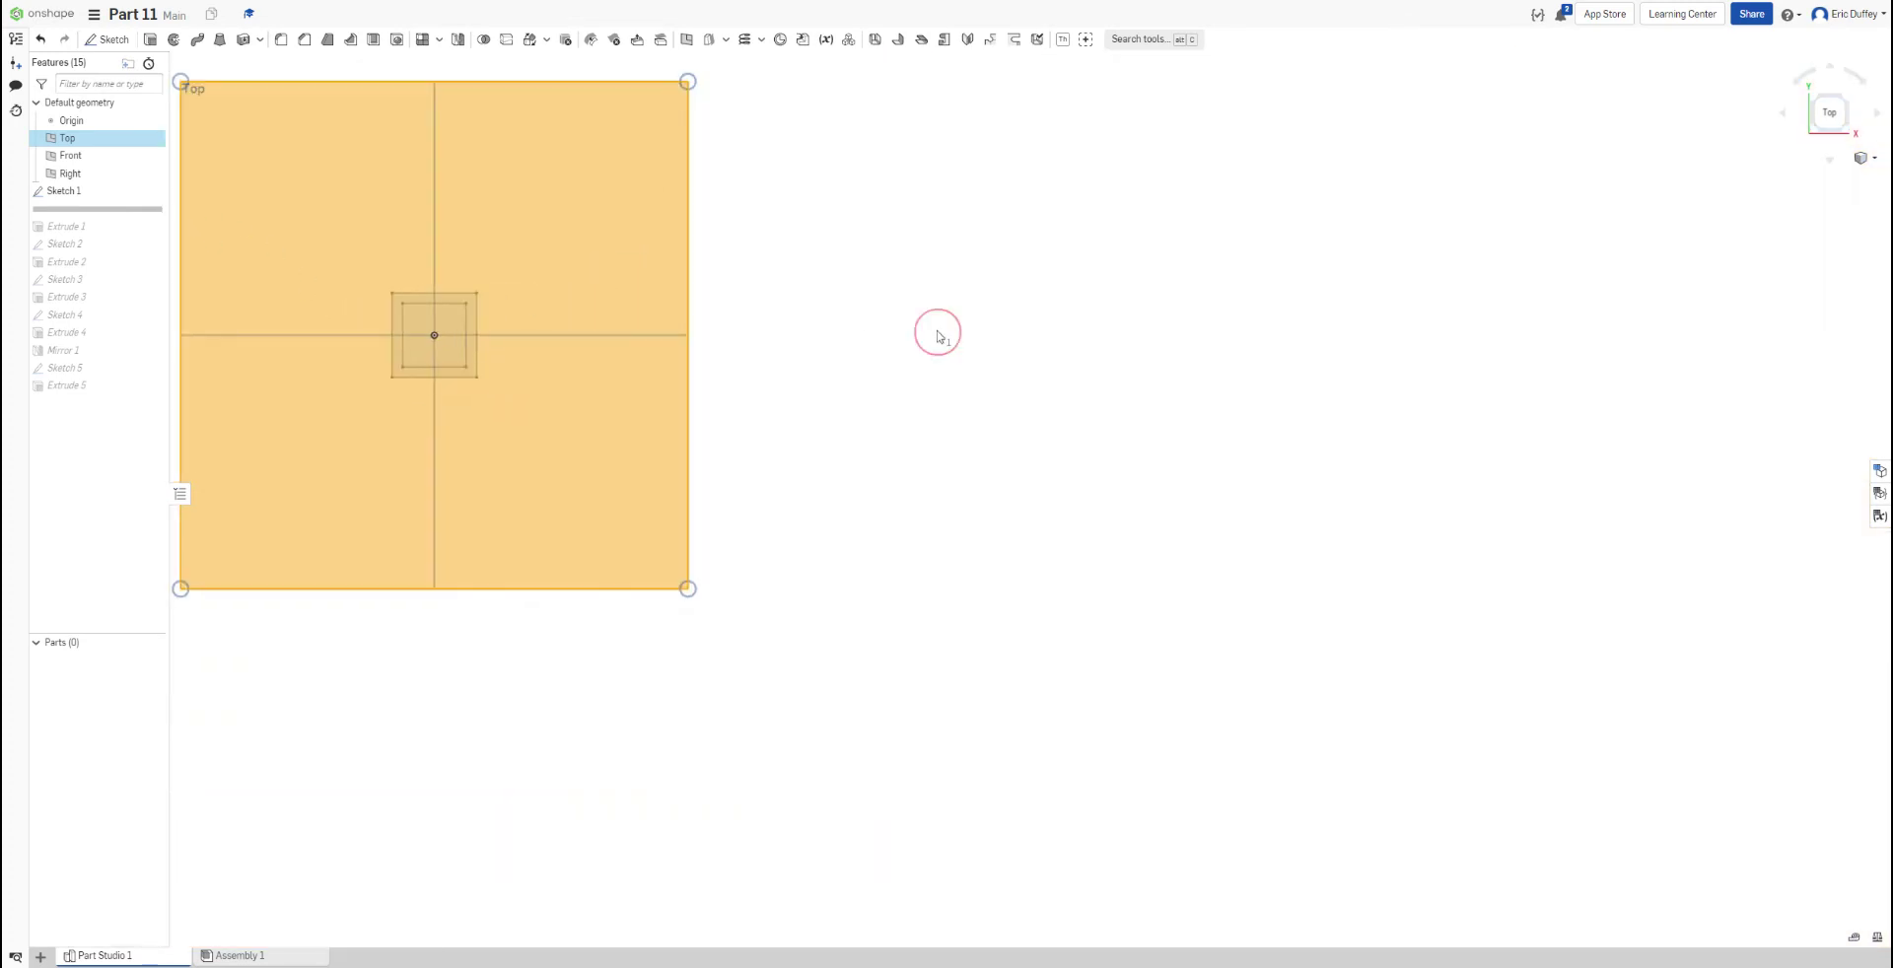
pyautogui.hotkey('shift', '7')
pyautogui.click(793, 415)
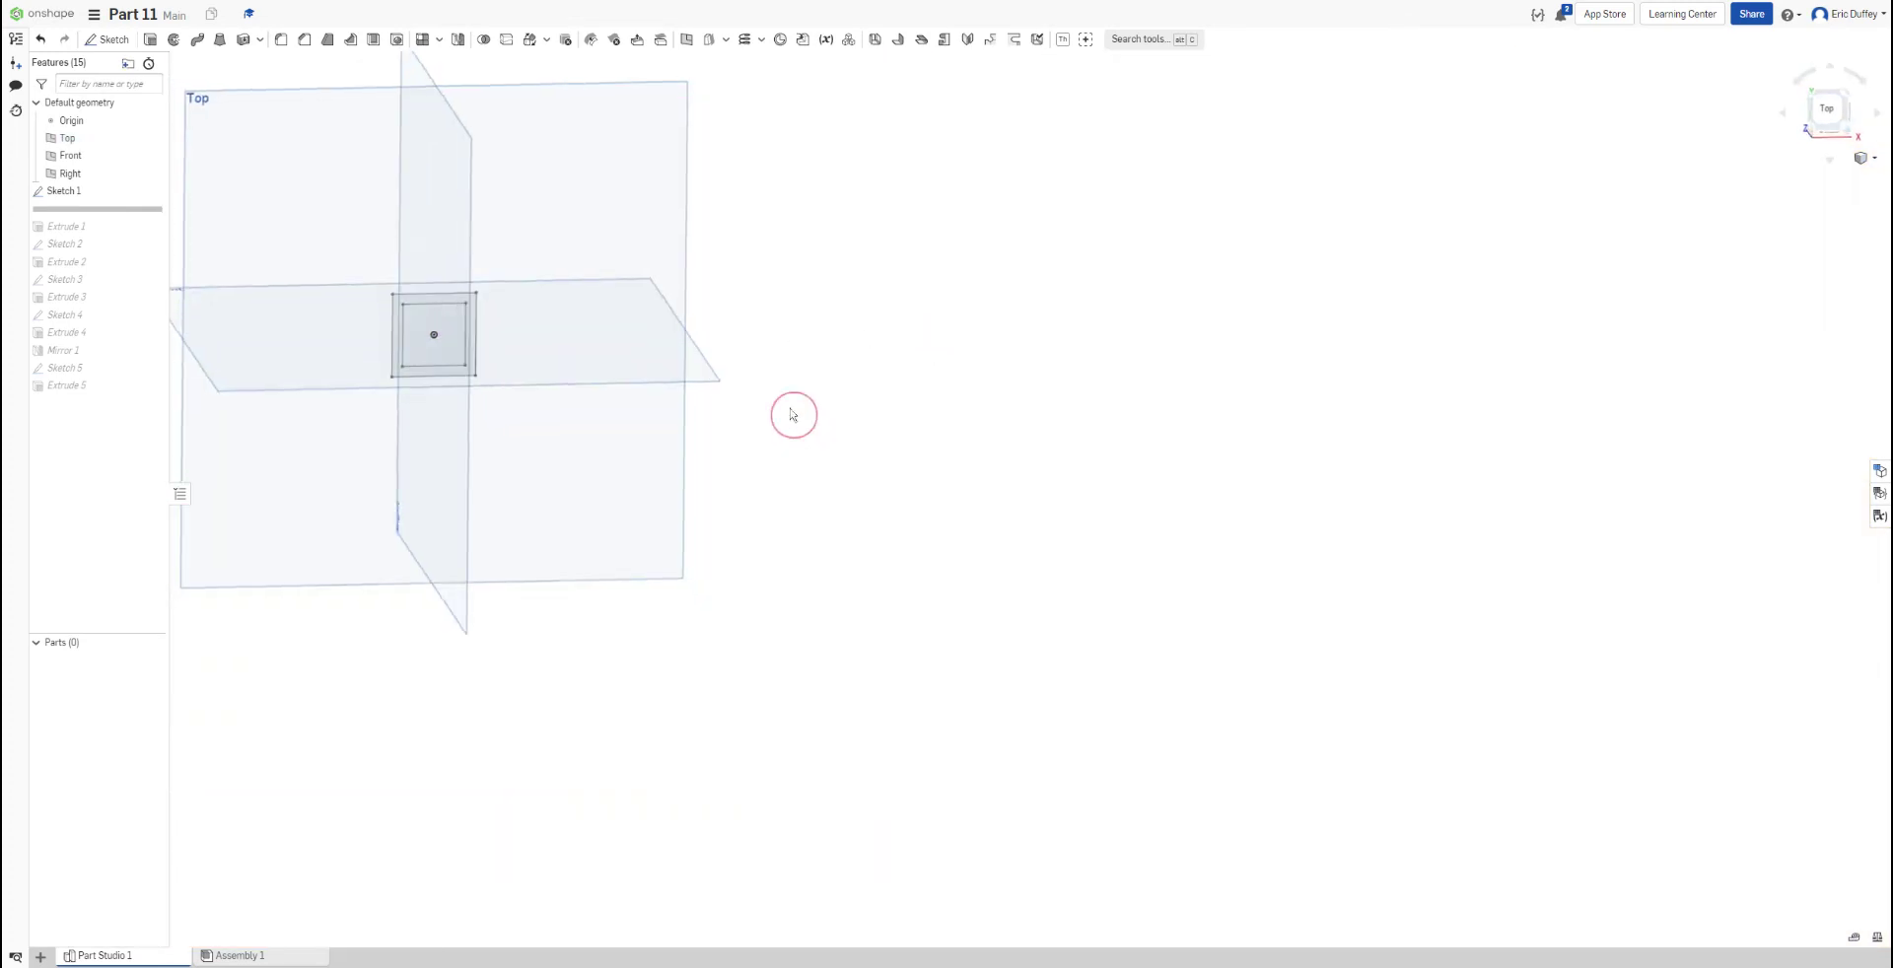
pyautogui.click(115, 212)
pyautogui.moveTo(115, 219); pyautogui.dragTo(123, 227)
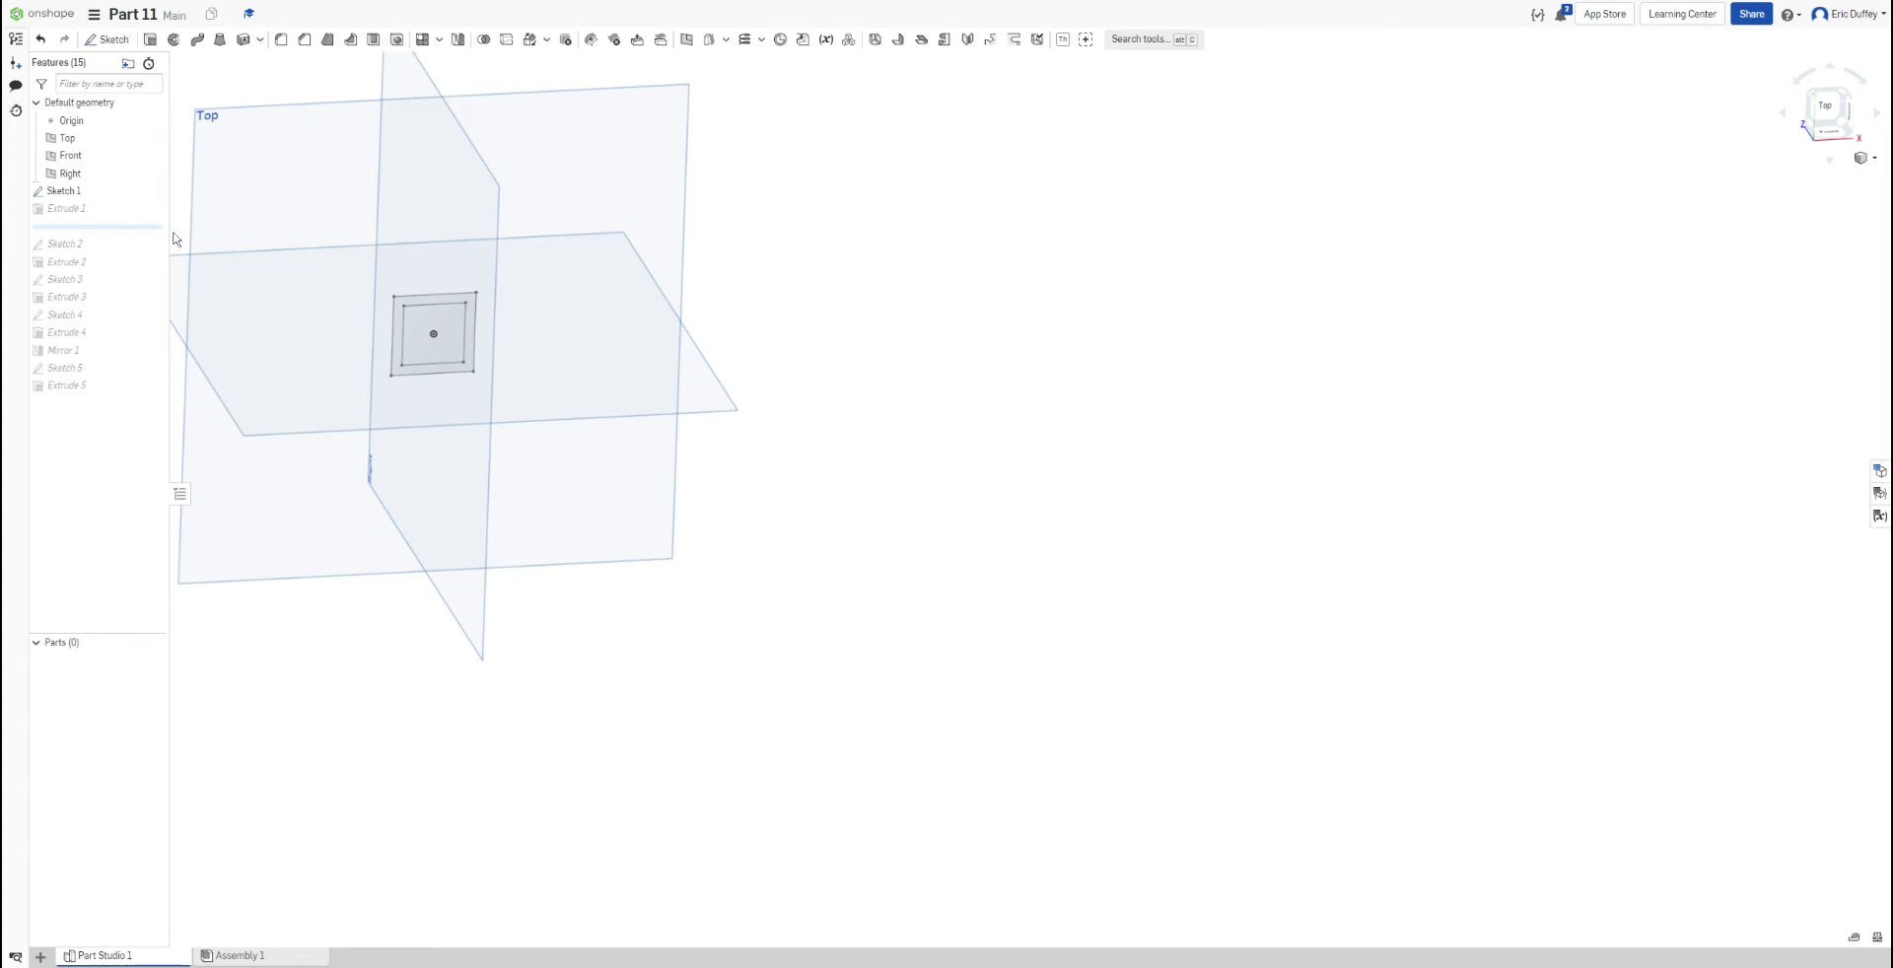
pyautogui.moveTo(915, 522); pyautogui.dragTo(868, 513, button='right')
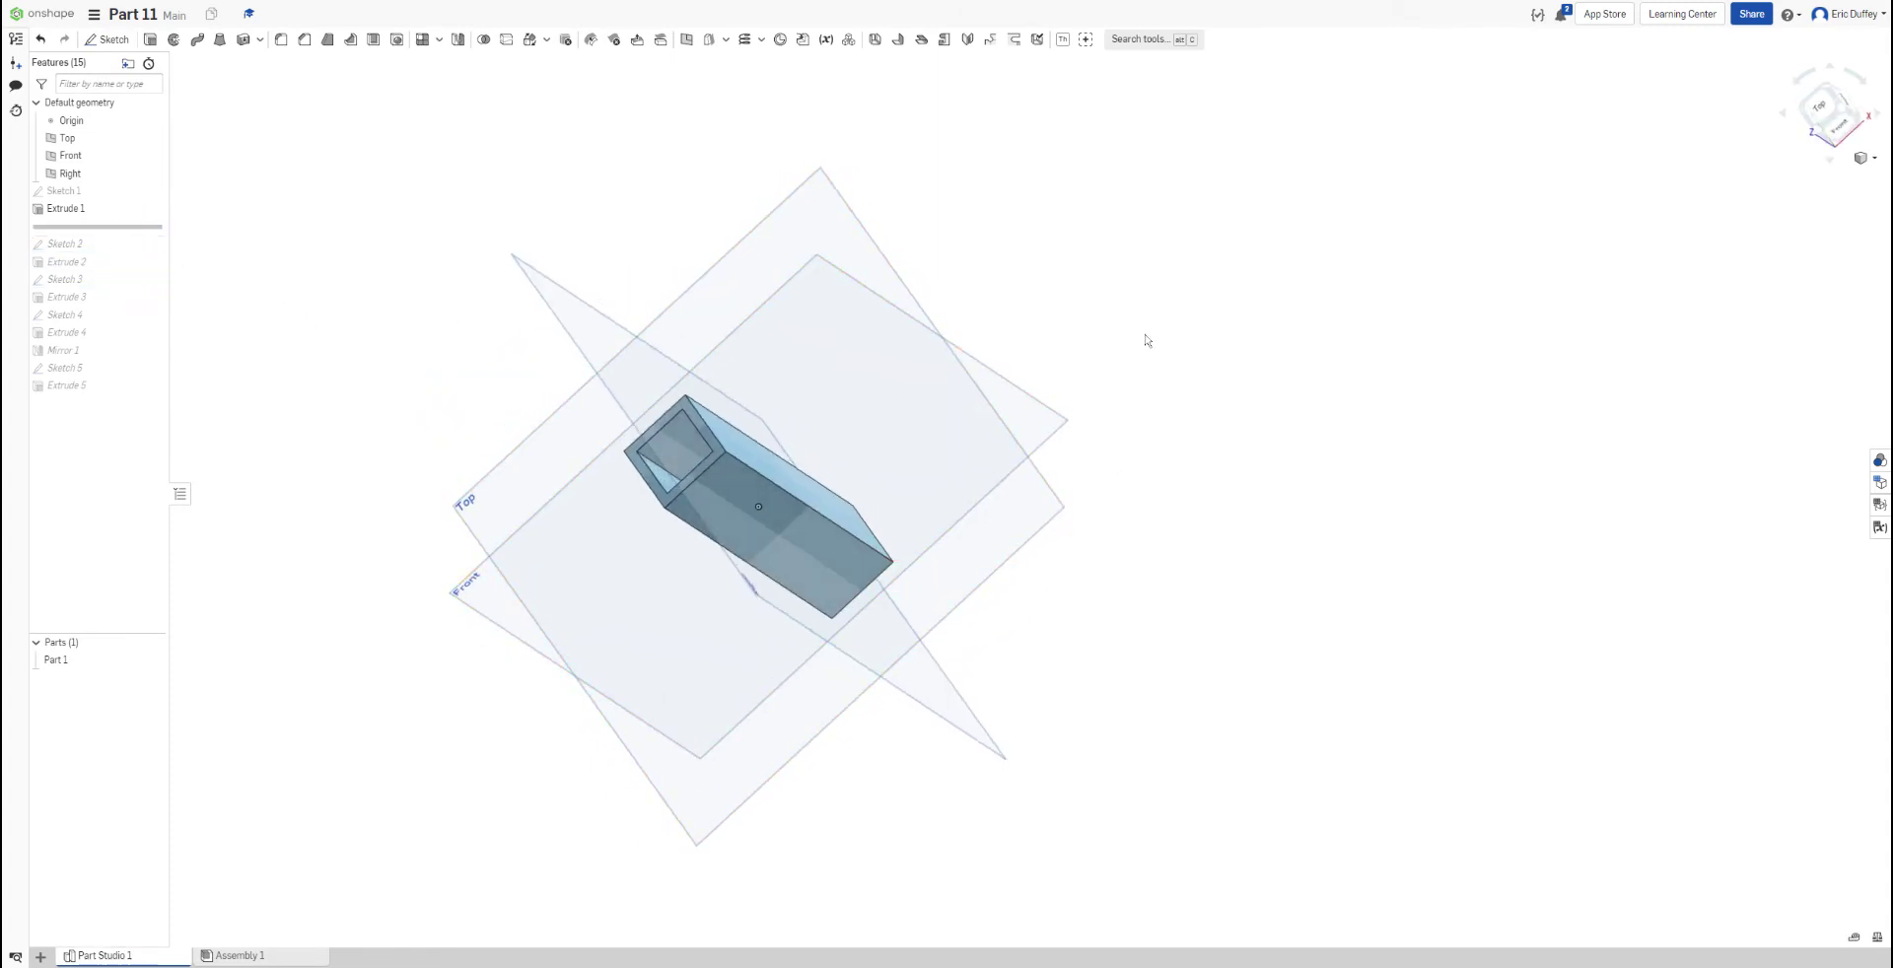
# Step: Roll the feature history forward past Extrude 2 and show the hidden bracket part beside the tube
pyautogui.press('Down')
pyautogui.press('Down')
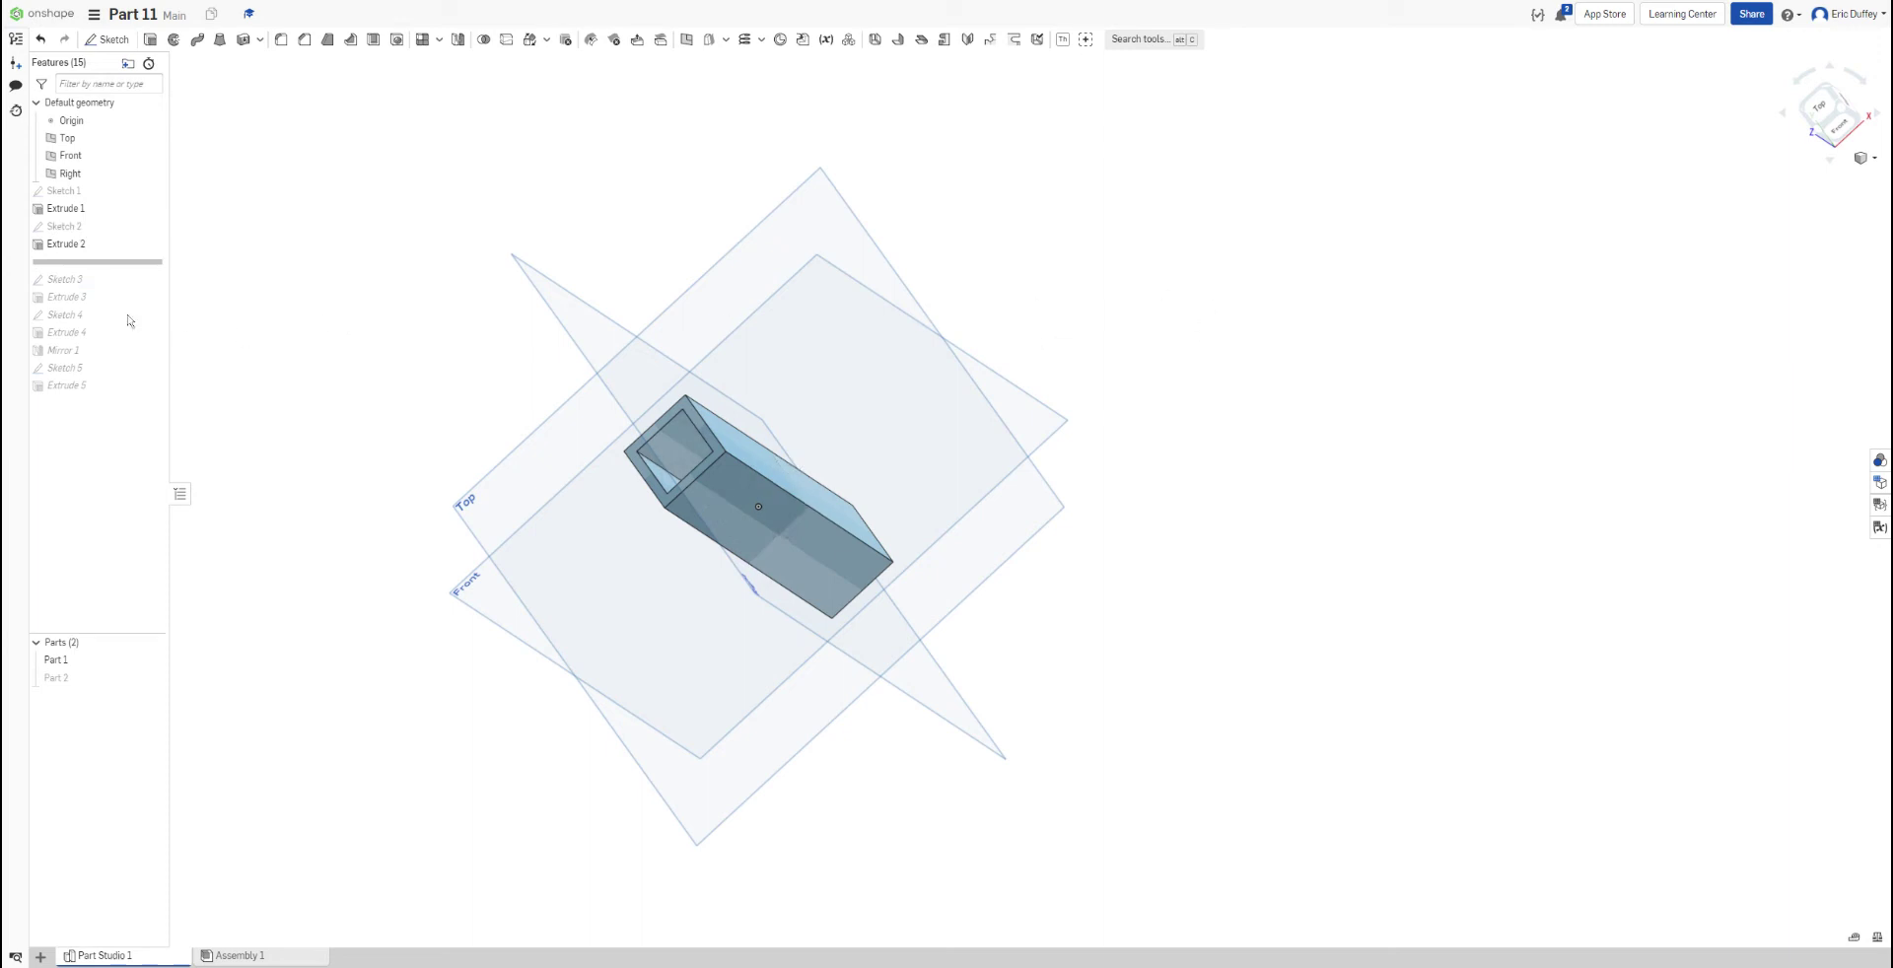
pyautogui.moveTo(380, 287); pyautogui.dragTo(446, 301, button='right')
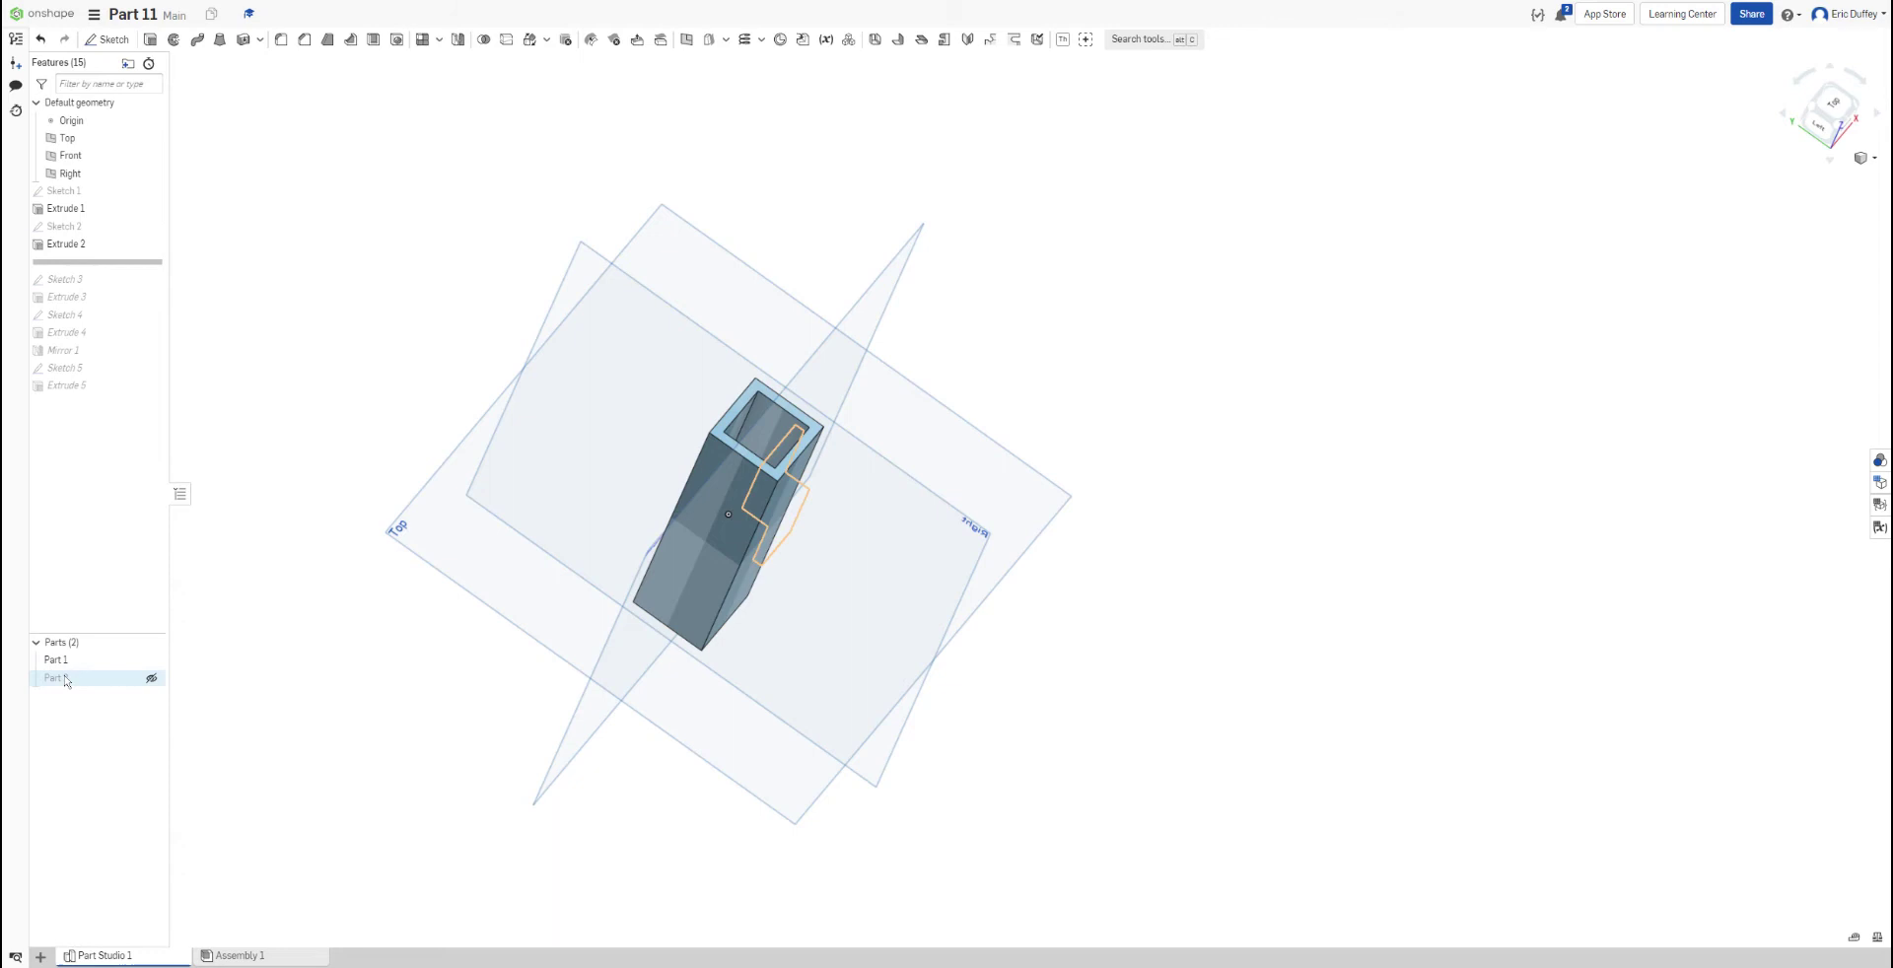
pyautogui.click(151, 679)
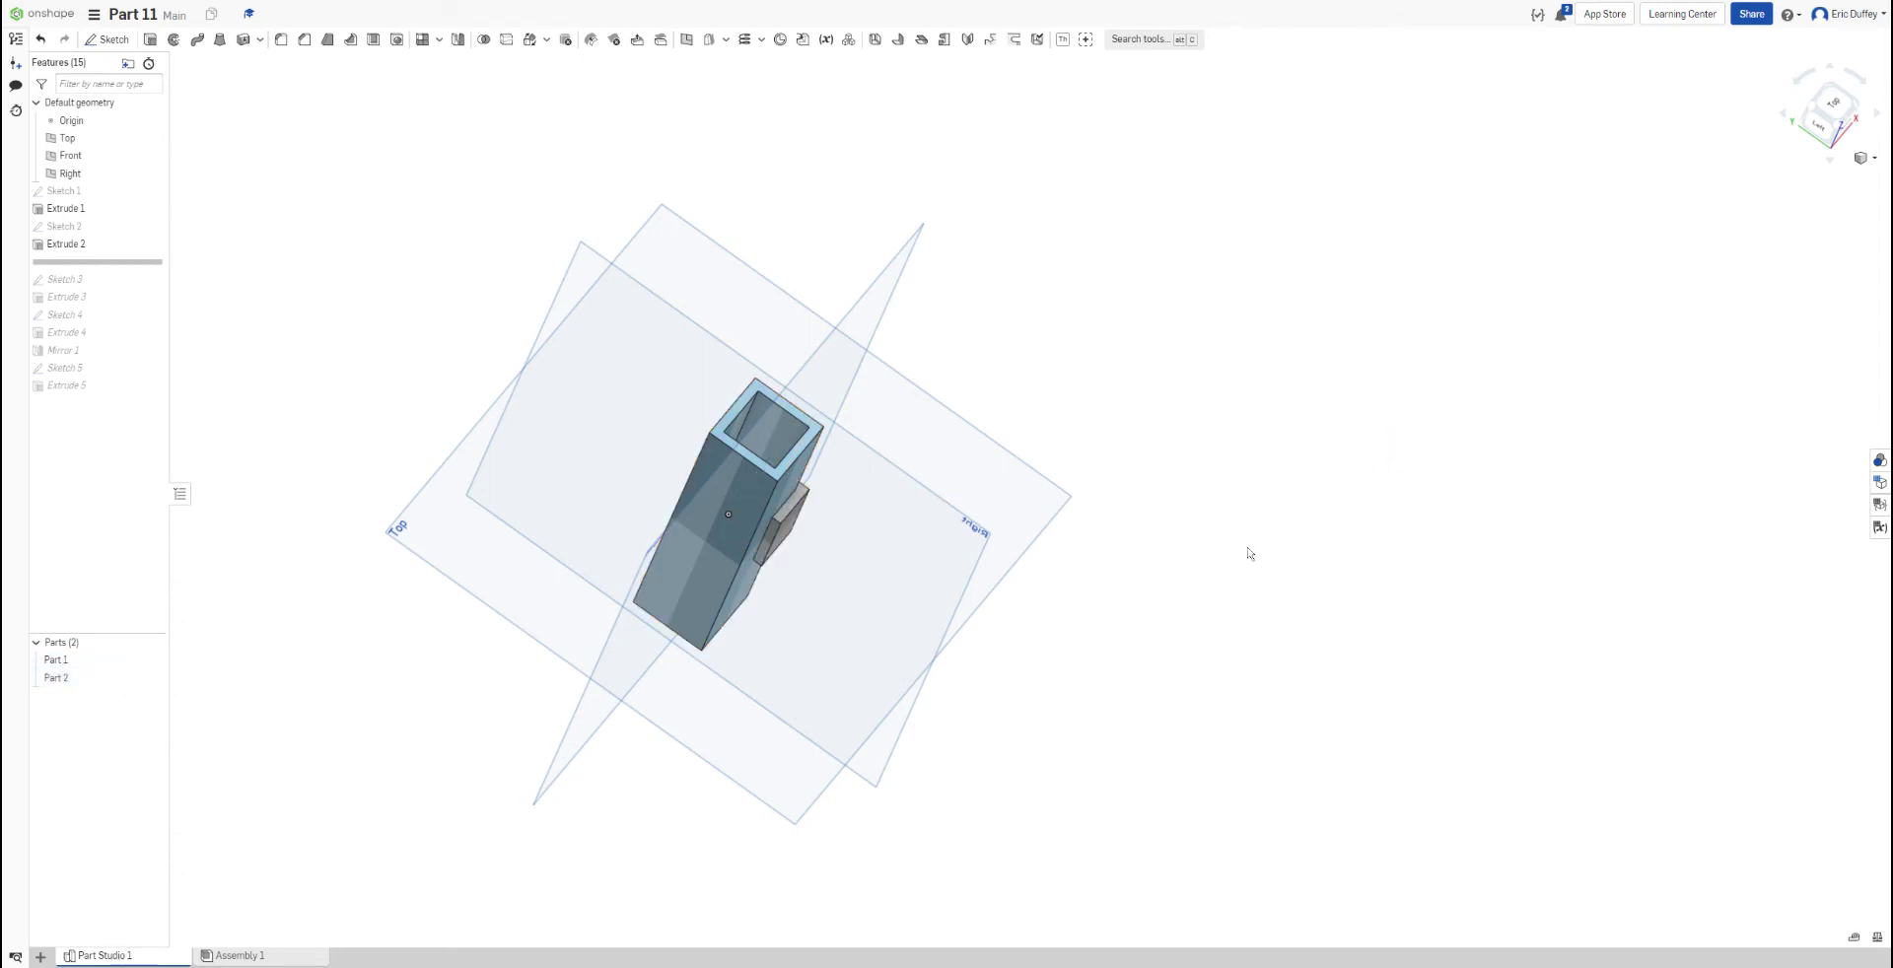
pyautogui.moveTo(1249, 553); pyautogui.dragTo(1084, 544, button='right')
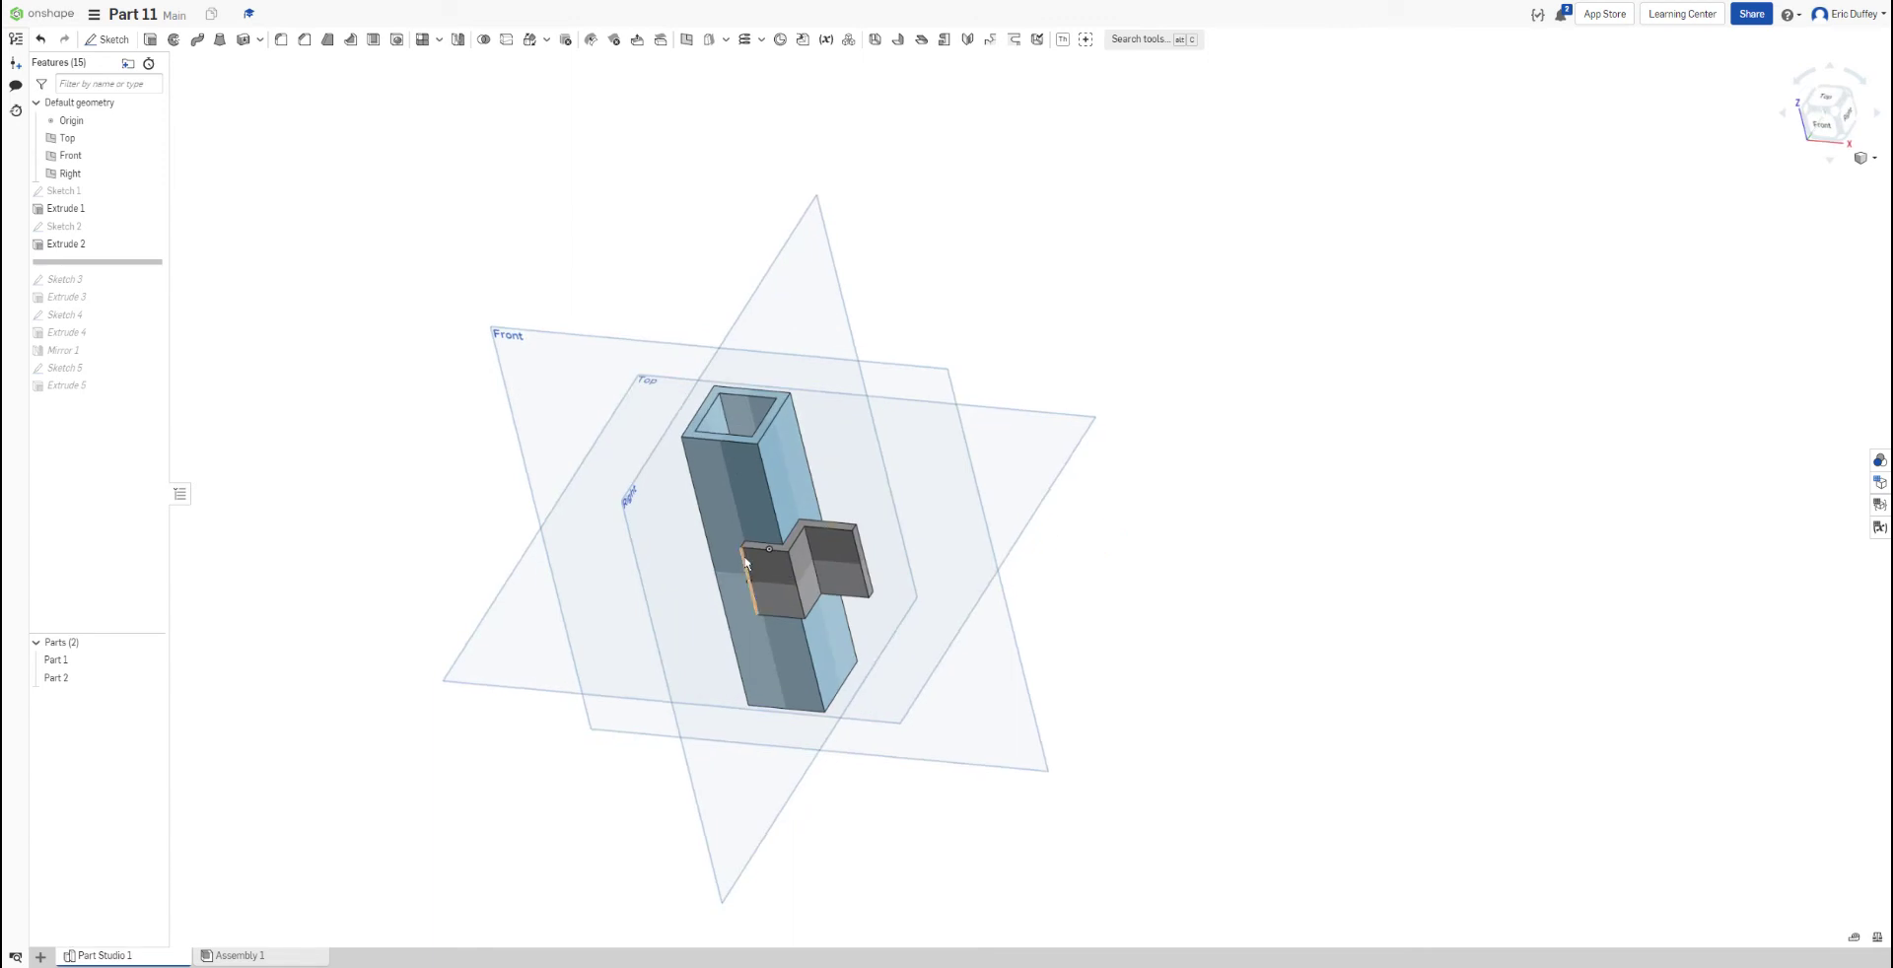
pyautogui.scroll(5, 746, 562)
pyautogui.scroll(3, 747, 562)
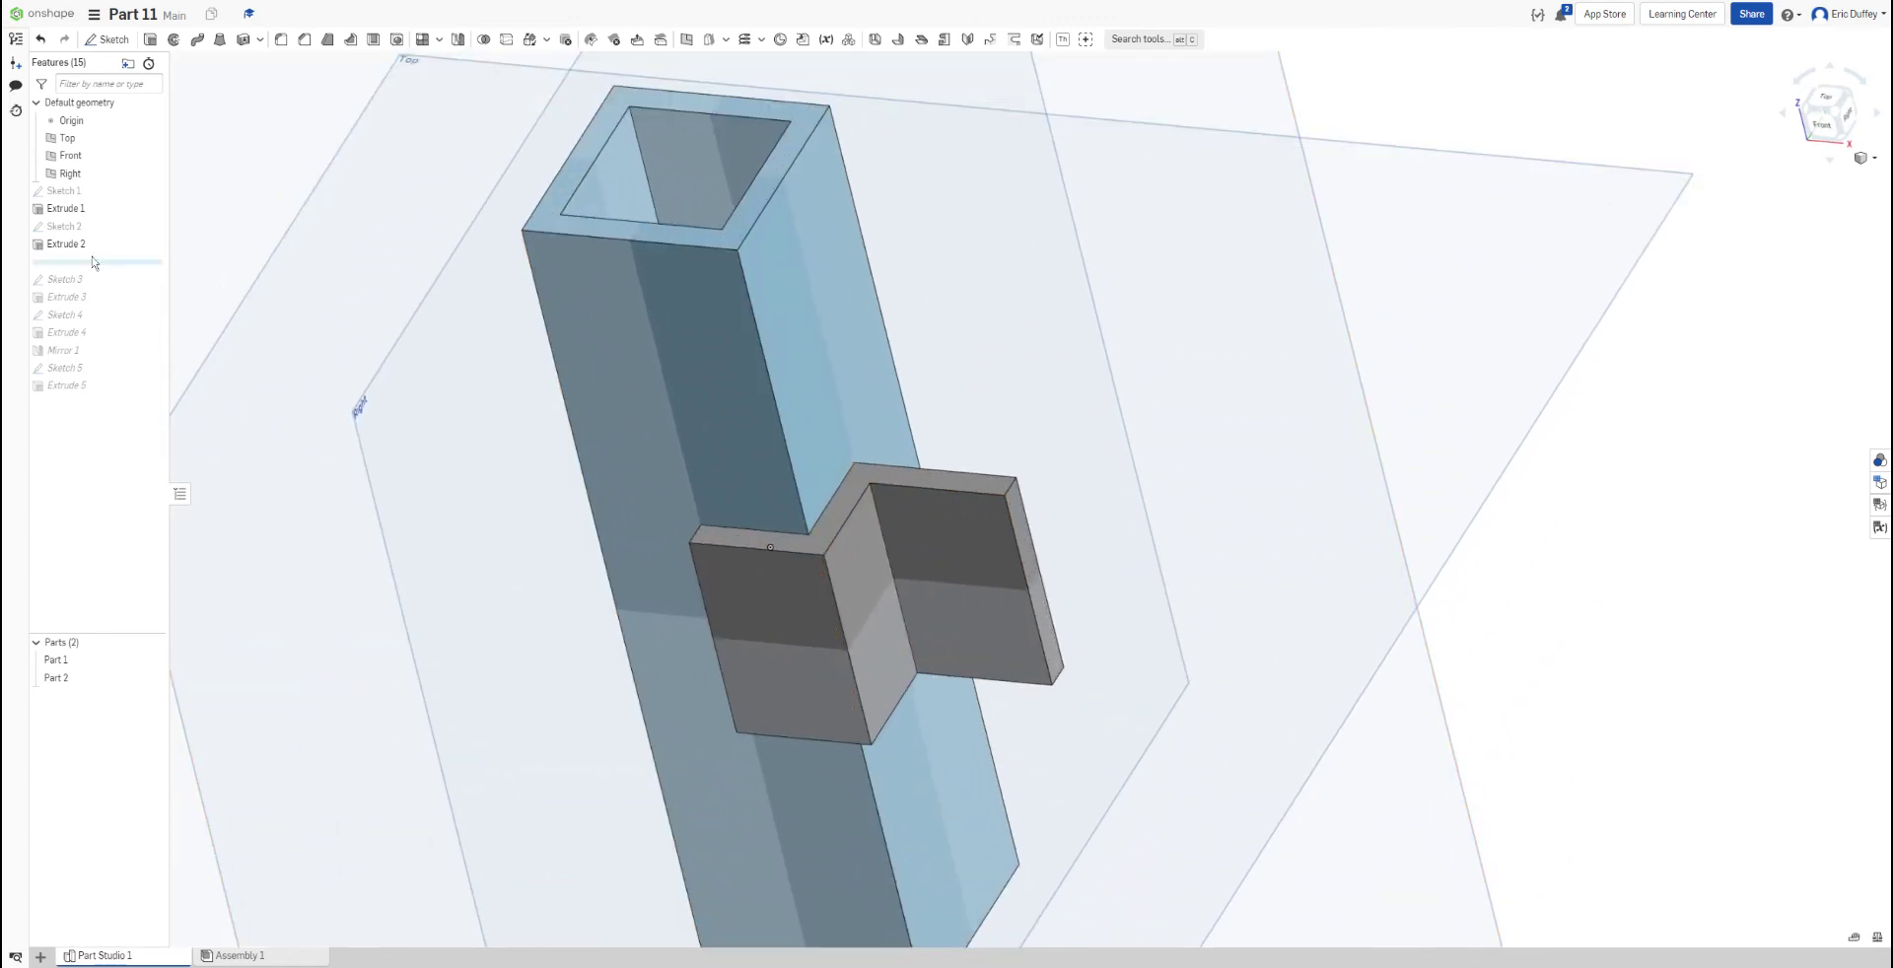
# Step: Roll the feature history forward past Extrude 3 and Extrude 4 to review the tube holes and the bracket's flange hole
pyautogui.moveTo(80, 265); pyautogui.dragTo(86, 297)
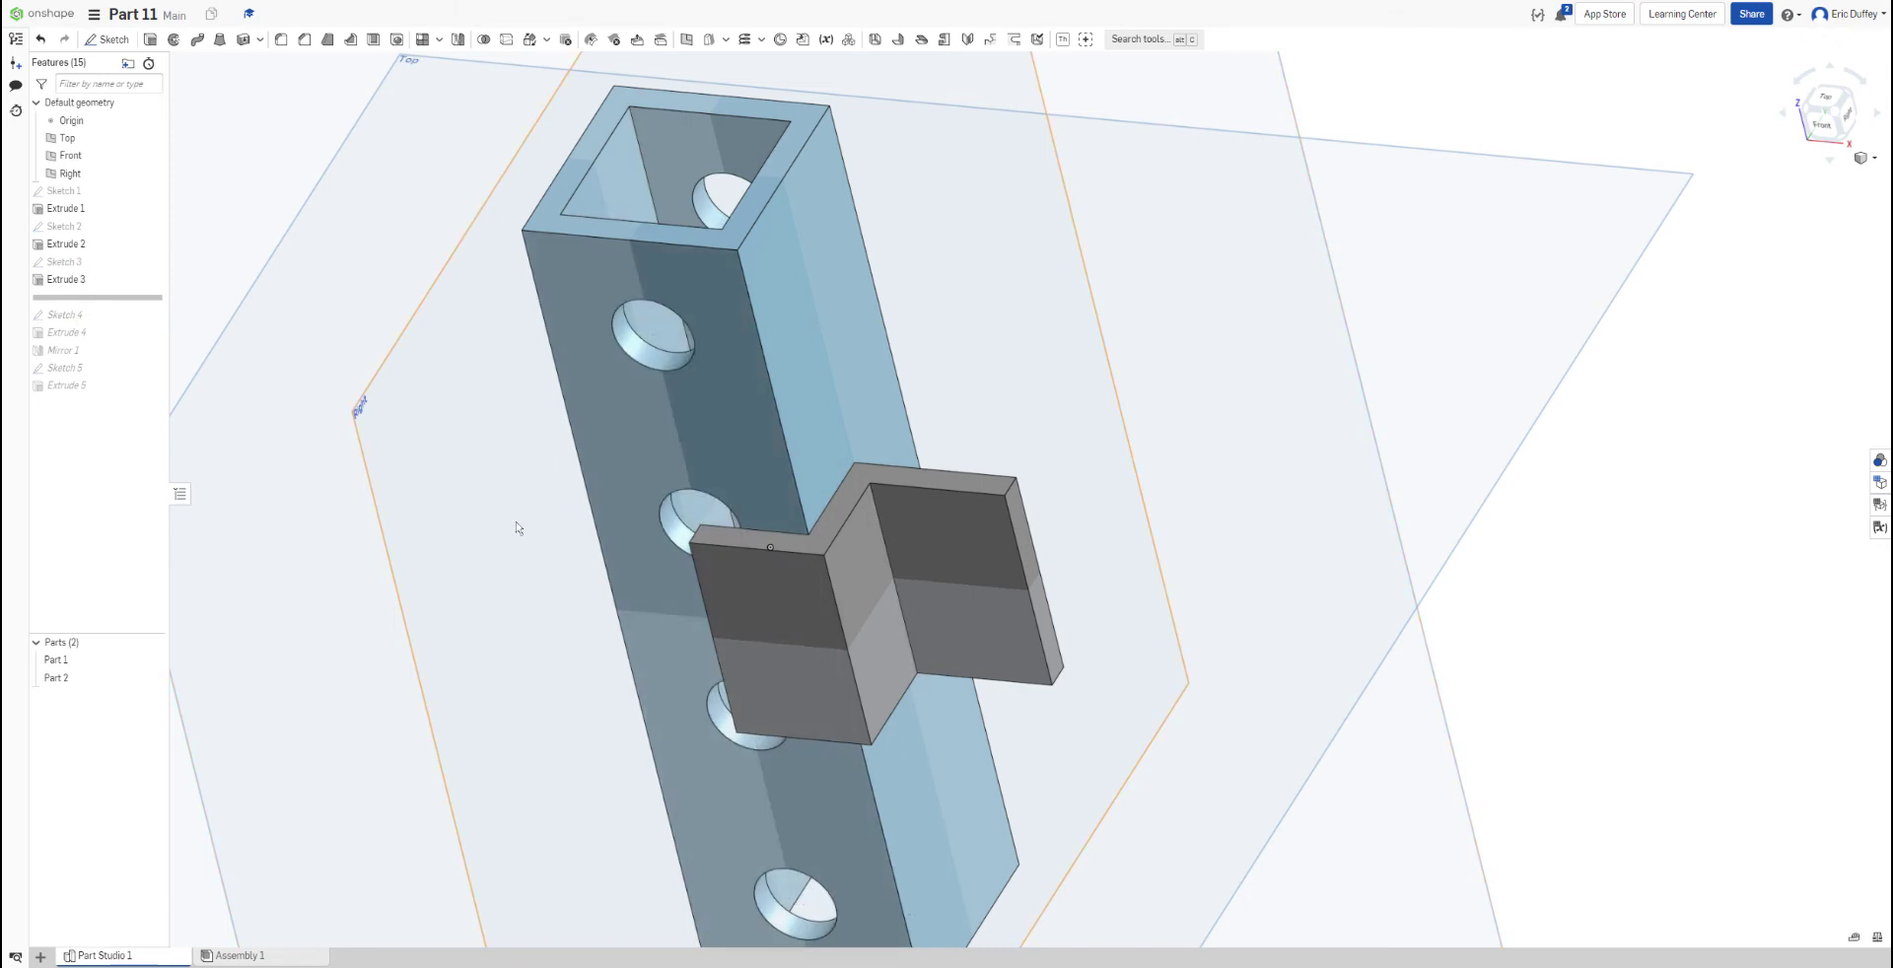
pyautogui.moveTo(516, 528); pyautogui.dragTo(625, 512, button='right')
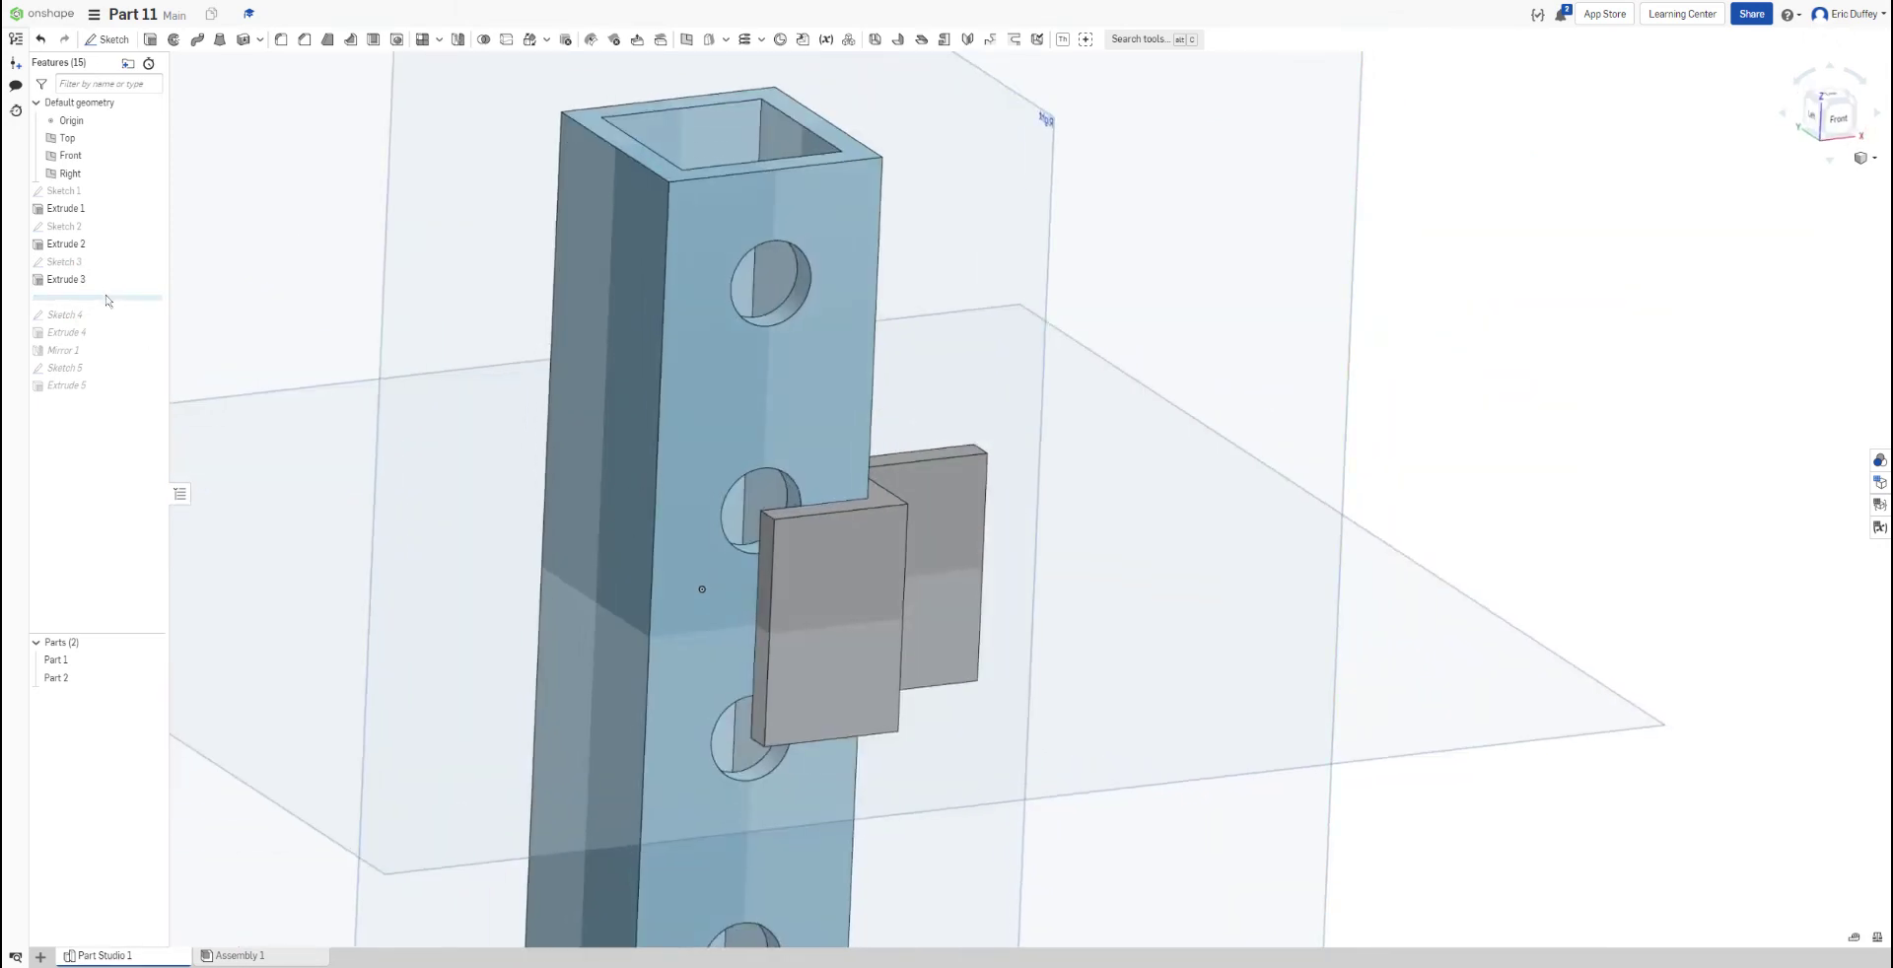
pyautogui.moveTo(106, 298)
pyautogui.mouseDown()
pyautogui.moveTo(109, 339)
pyautogui.moveTo(182, 350)
pyautogui.mouseUp()
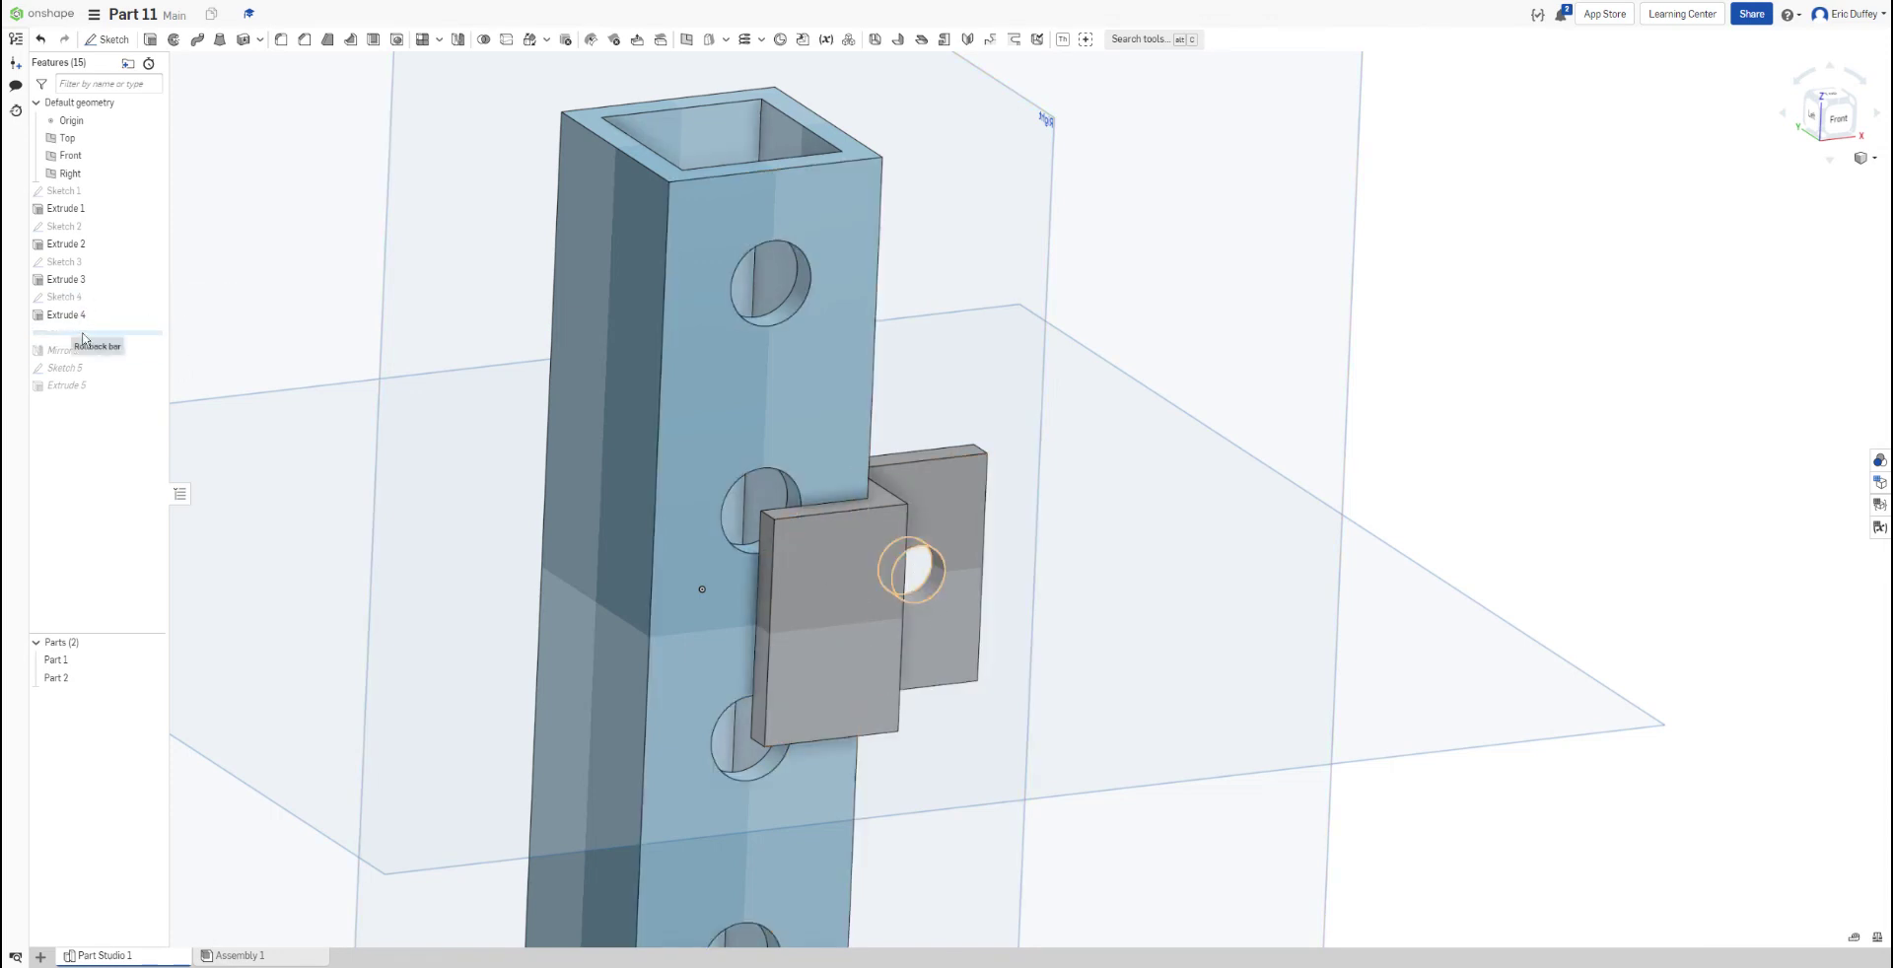
# Step: Roll the feature history forward past Mirror 1 and Extrude 5 to review the mirrored bracket and its front hole
pyautogui.moveTo(83, 339); pyautogui.dragTo(89, 351)
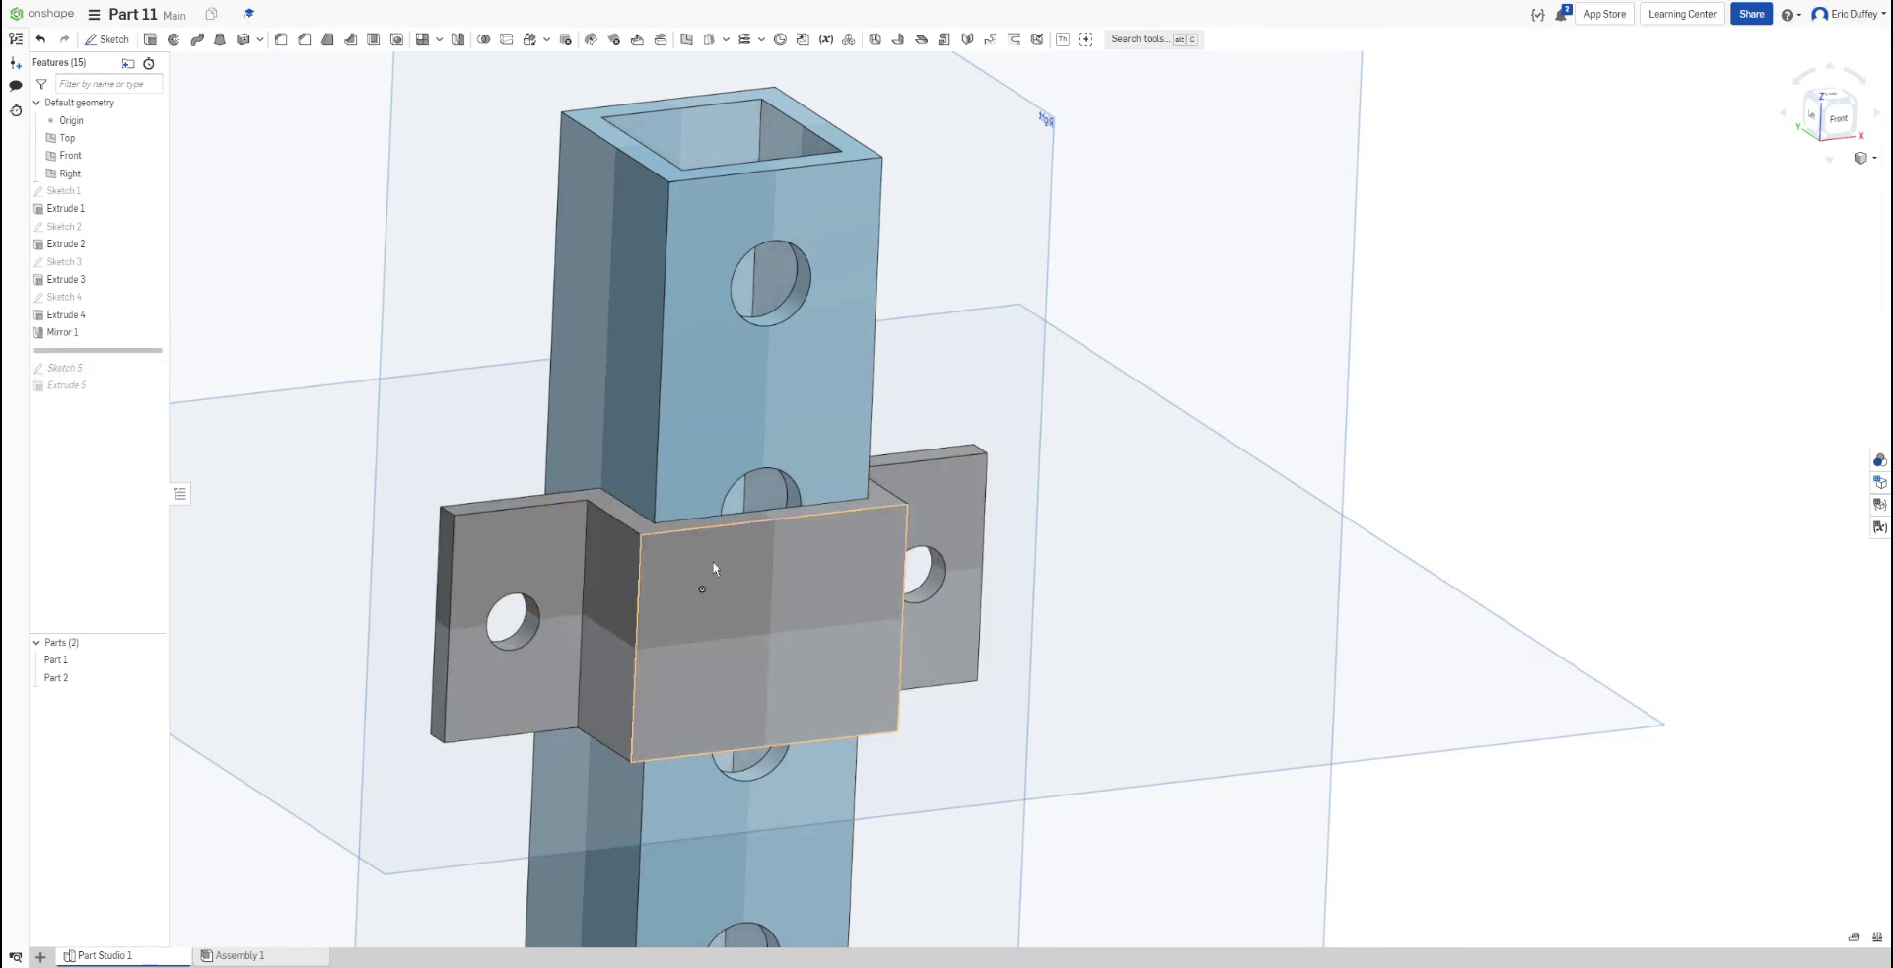
pyautogui.moveTo(984, 663); pyautogui.dragTo(857, 663, button='right')
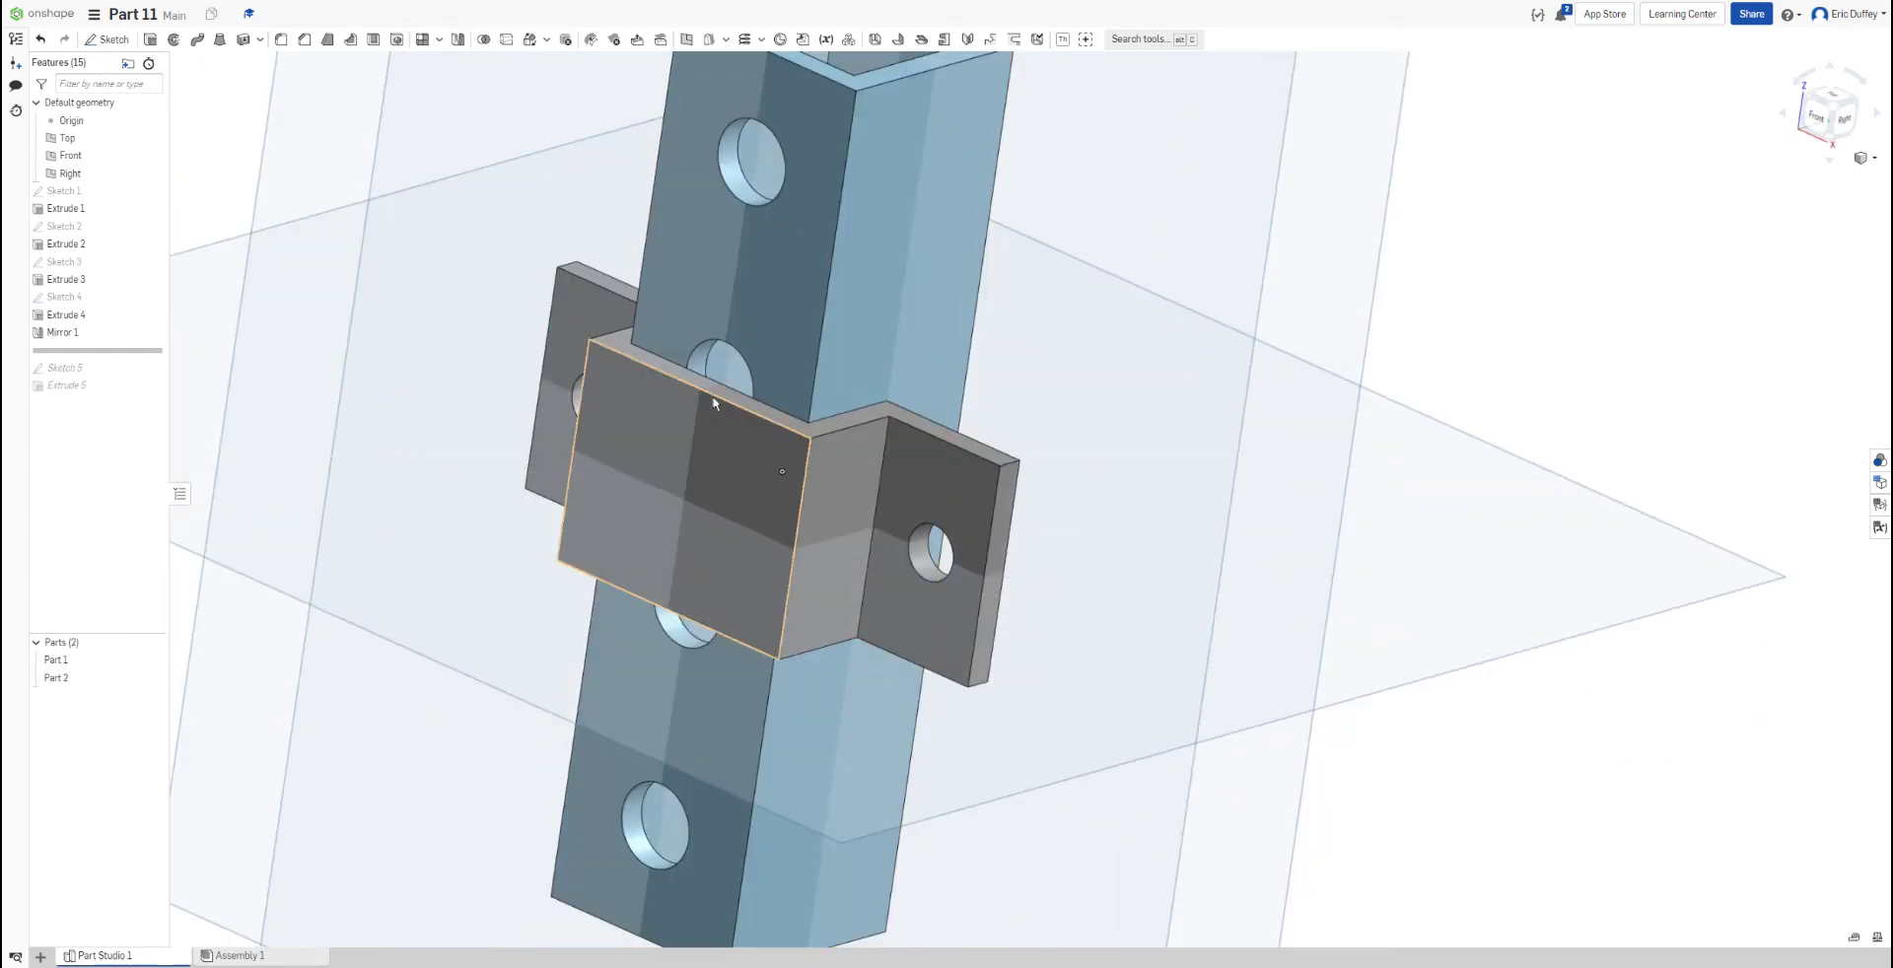
pyautogui.moveTo(87, 357); pyautogui.dragTo(89, 384)
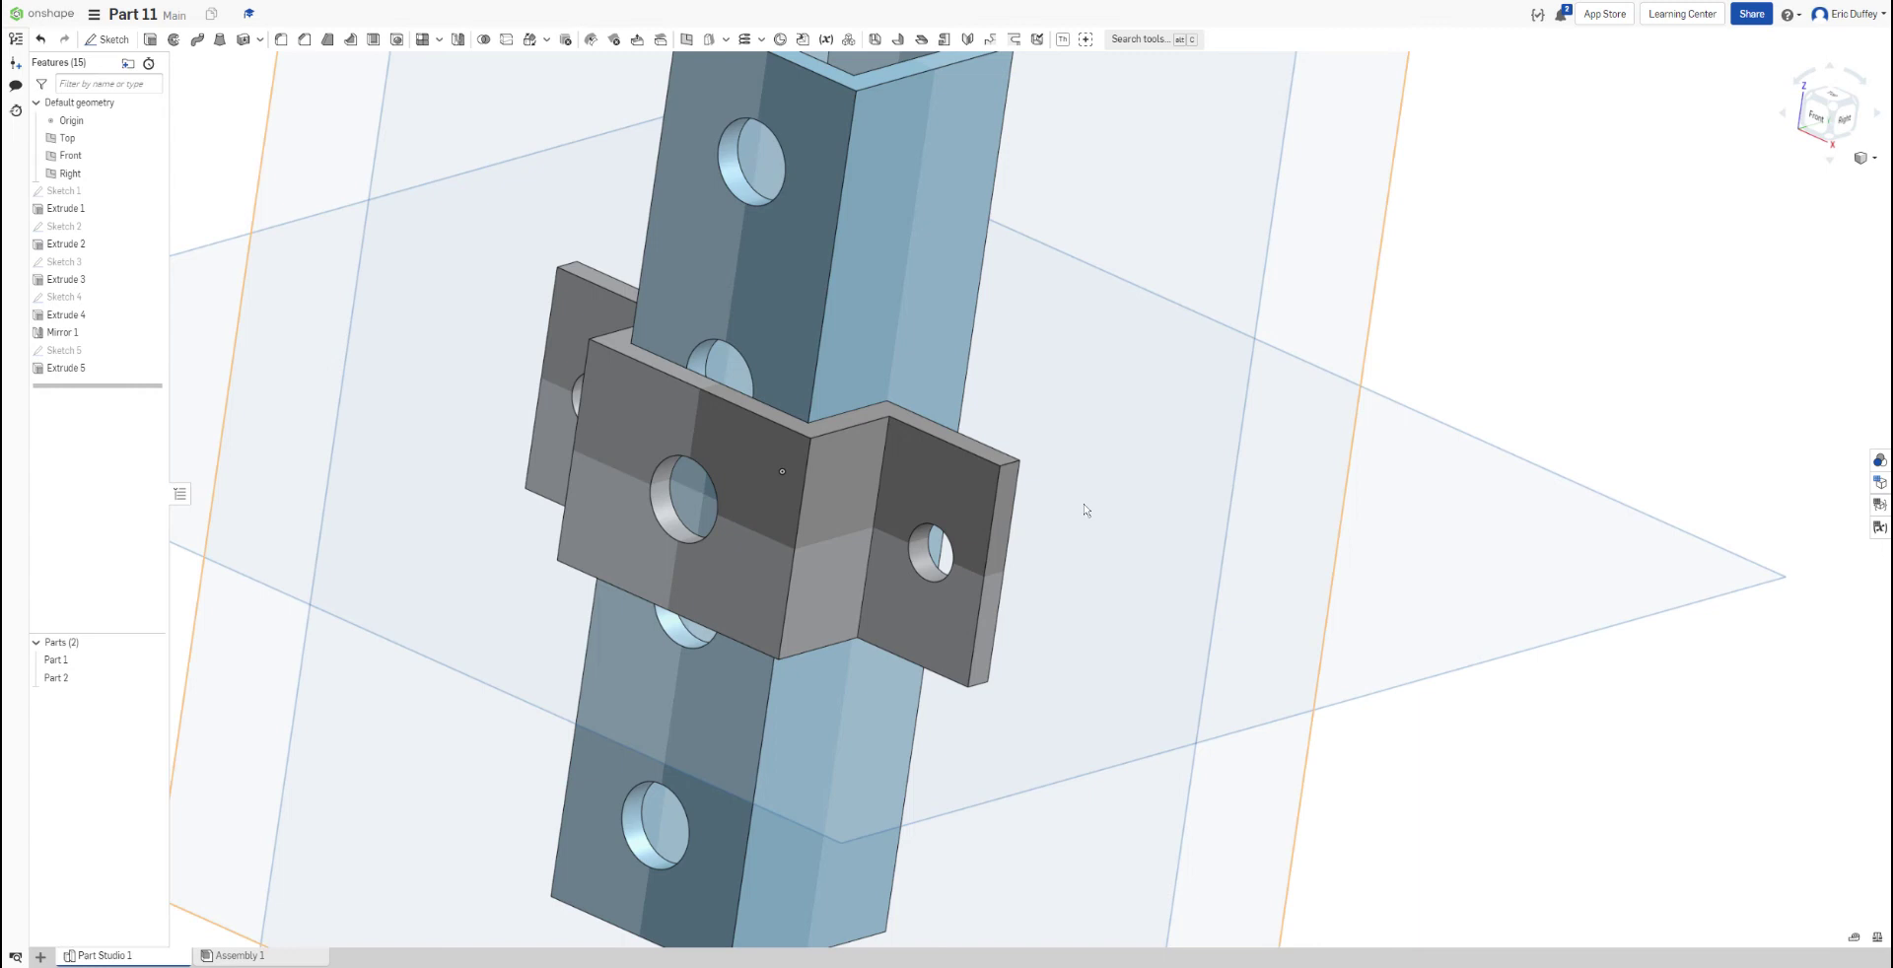
pyautogui.scroll(-4, 1081, 507)
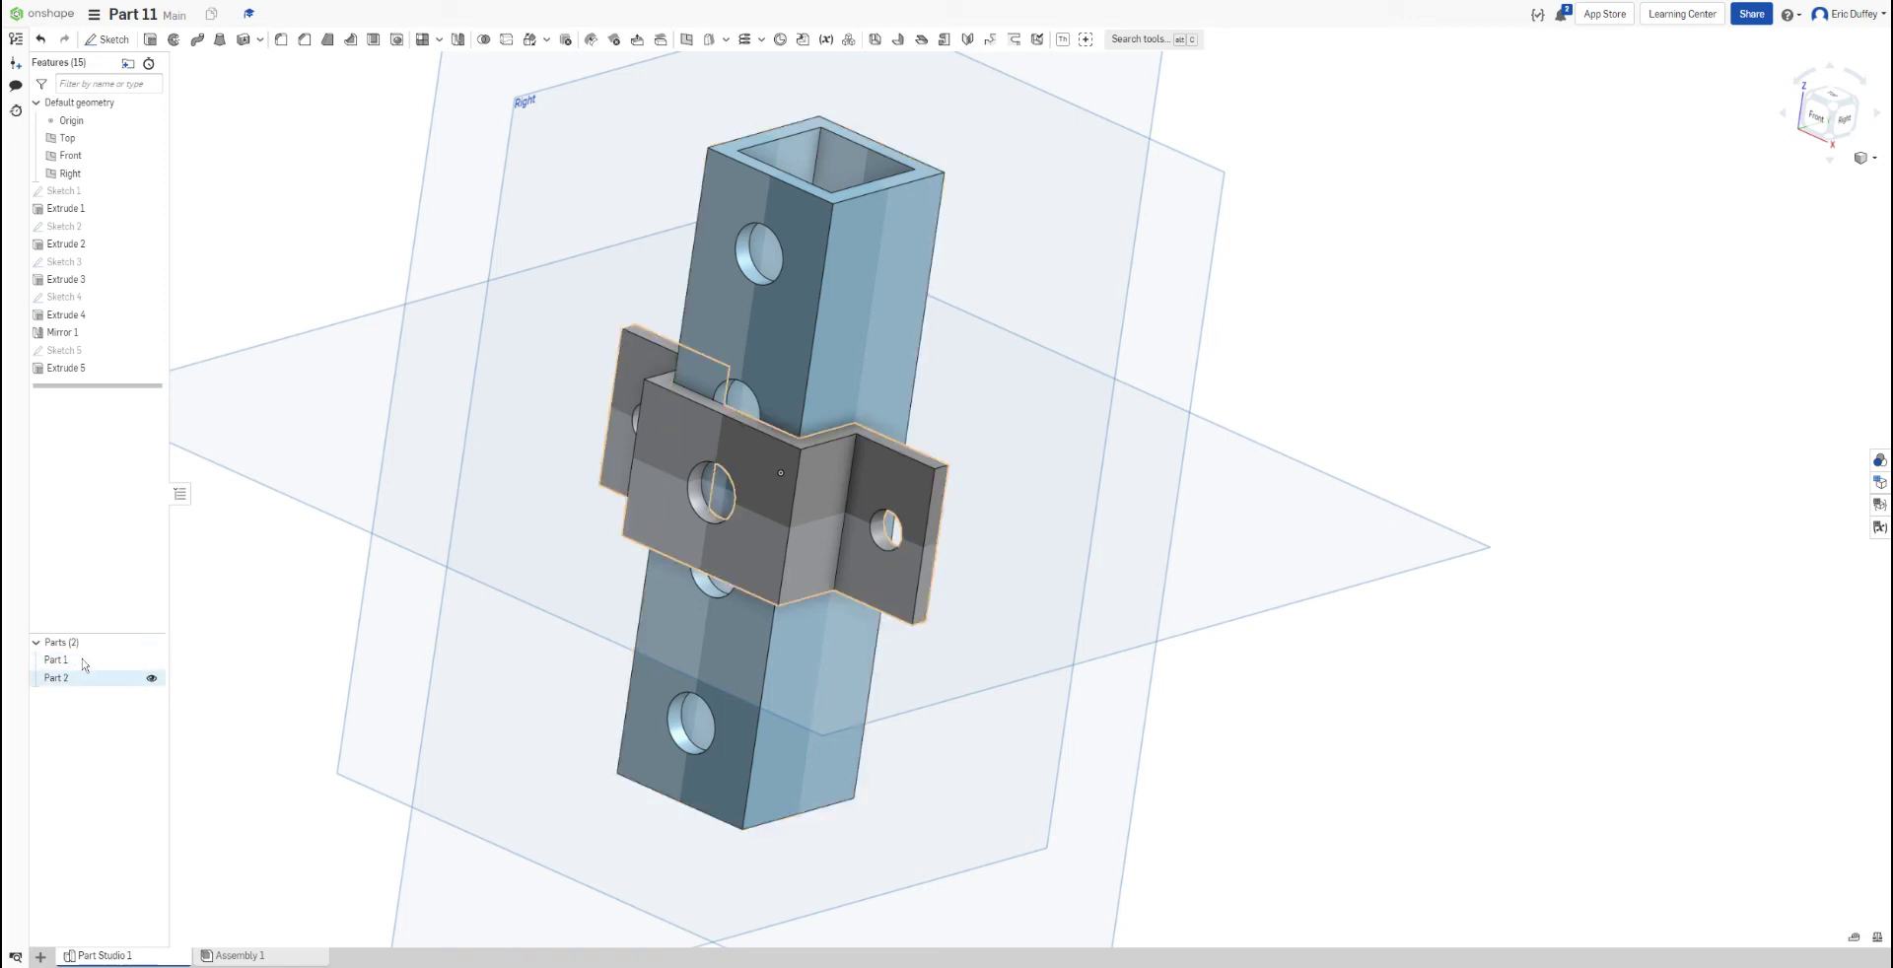
# Step: Switch from the part studio to Assembly 1
pyautogui.rightClick(76, 667)
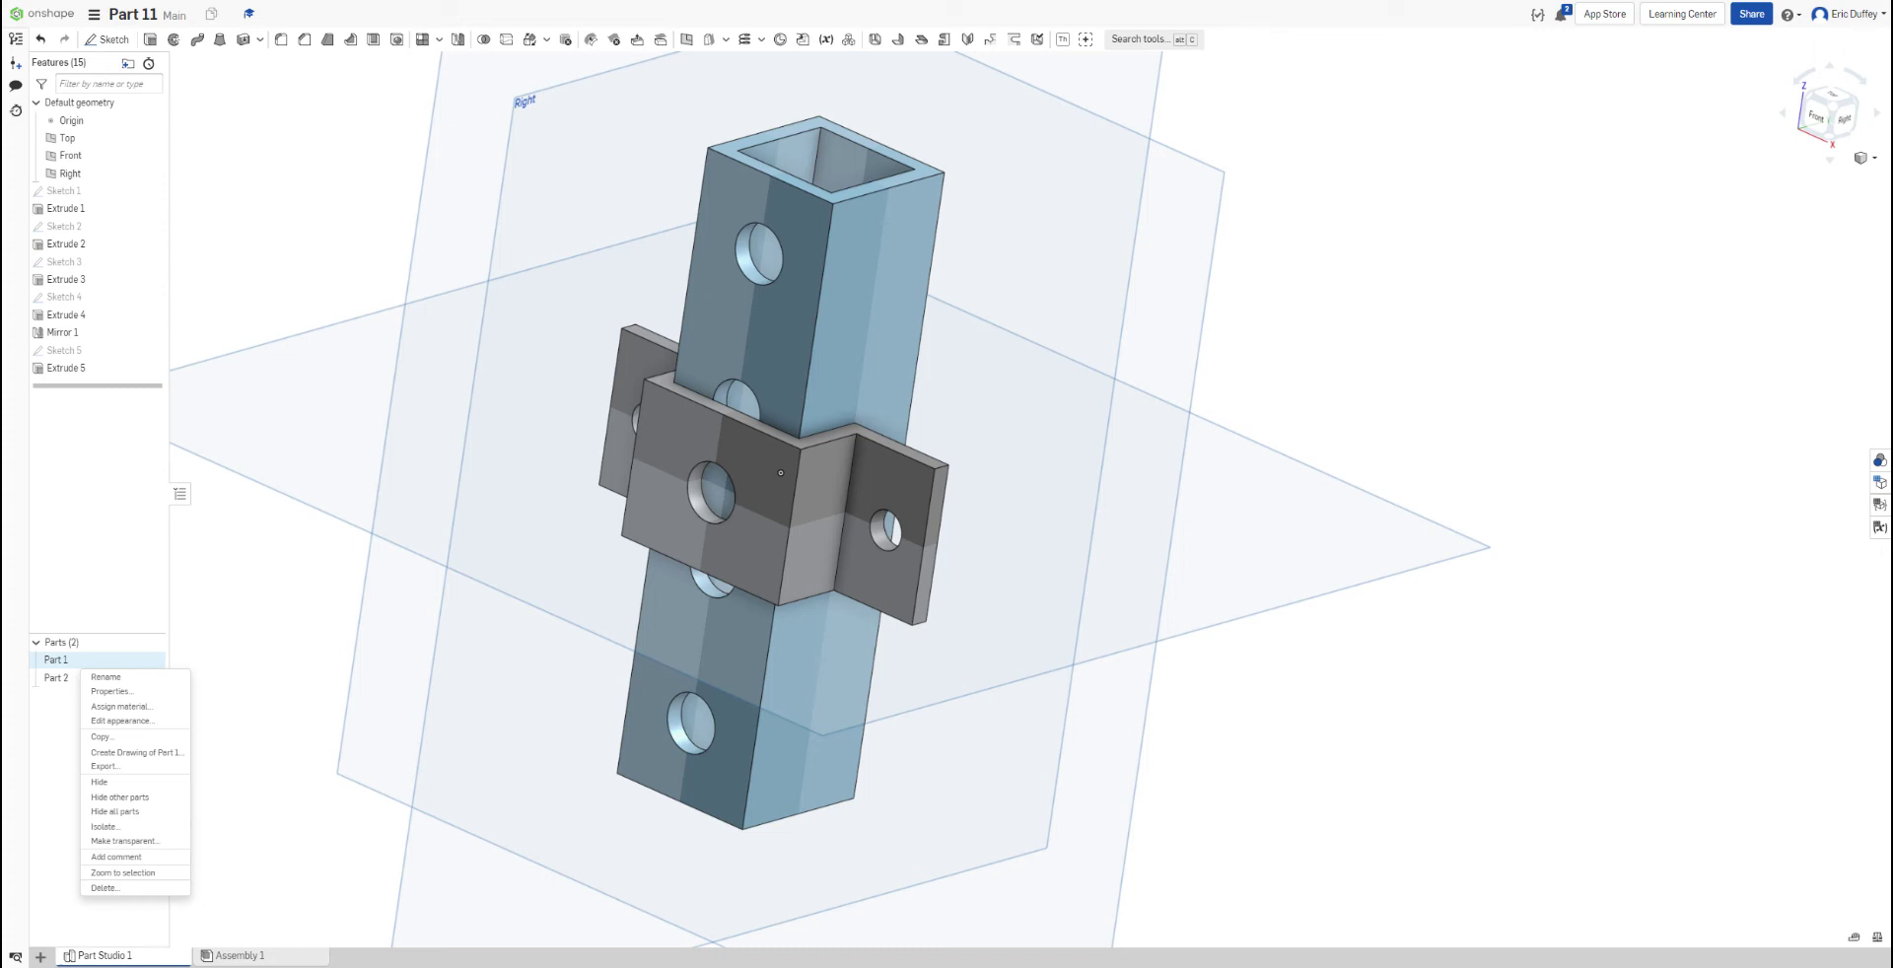
pyautogui.click(60, 738)
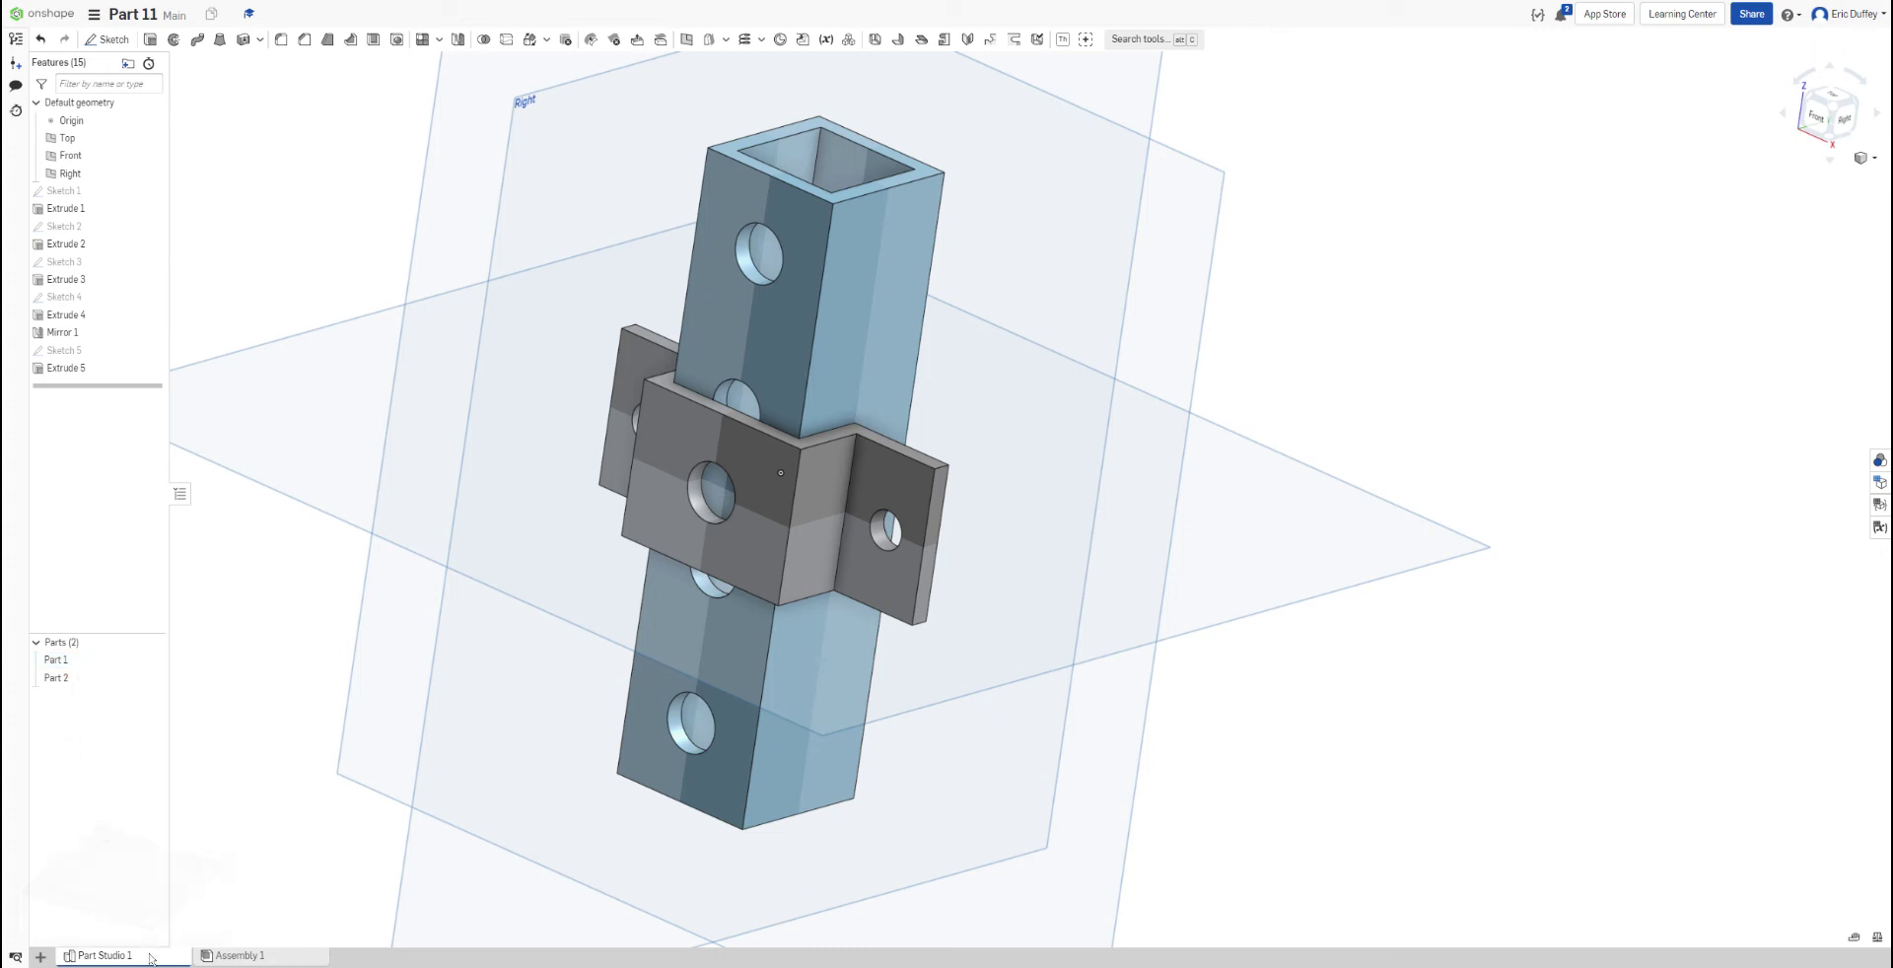
pyautogui.click(250, 956)
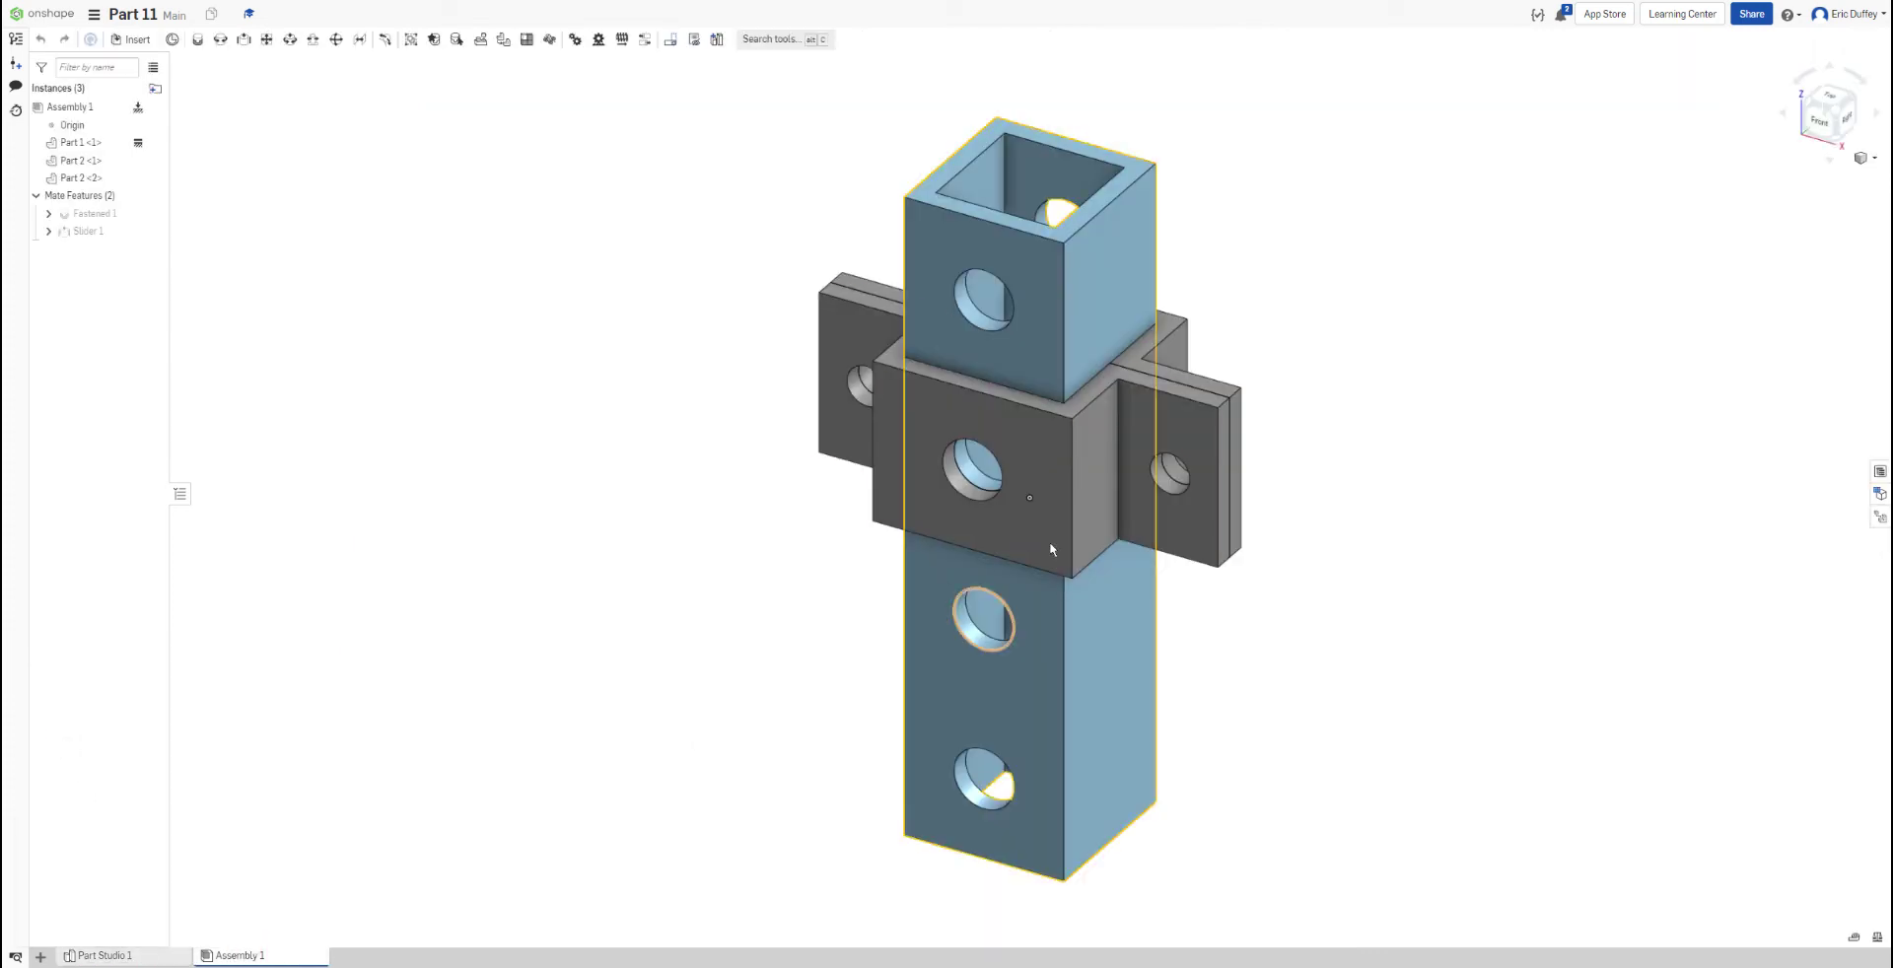
# Step: Slide the bracket pair down and then up along the square tube to demonstrate the assembly's motion
pyautogui.click(1183, 615)
pyautogui.moveTo(1183, 614); pyautogui.dragTo(1184, 616)
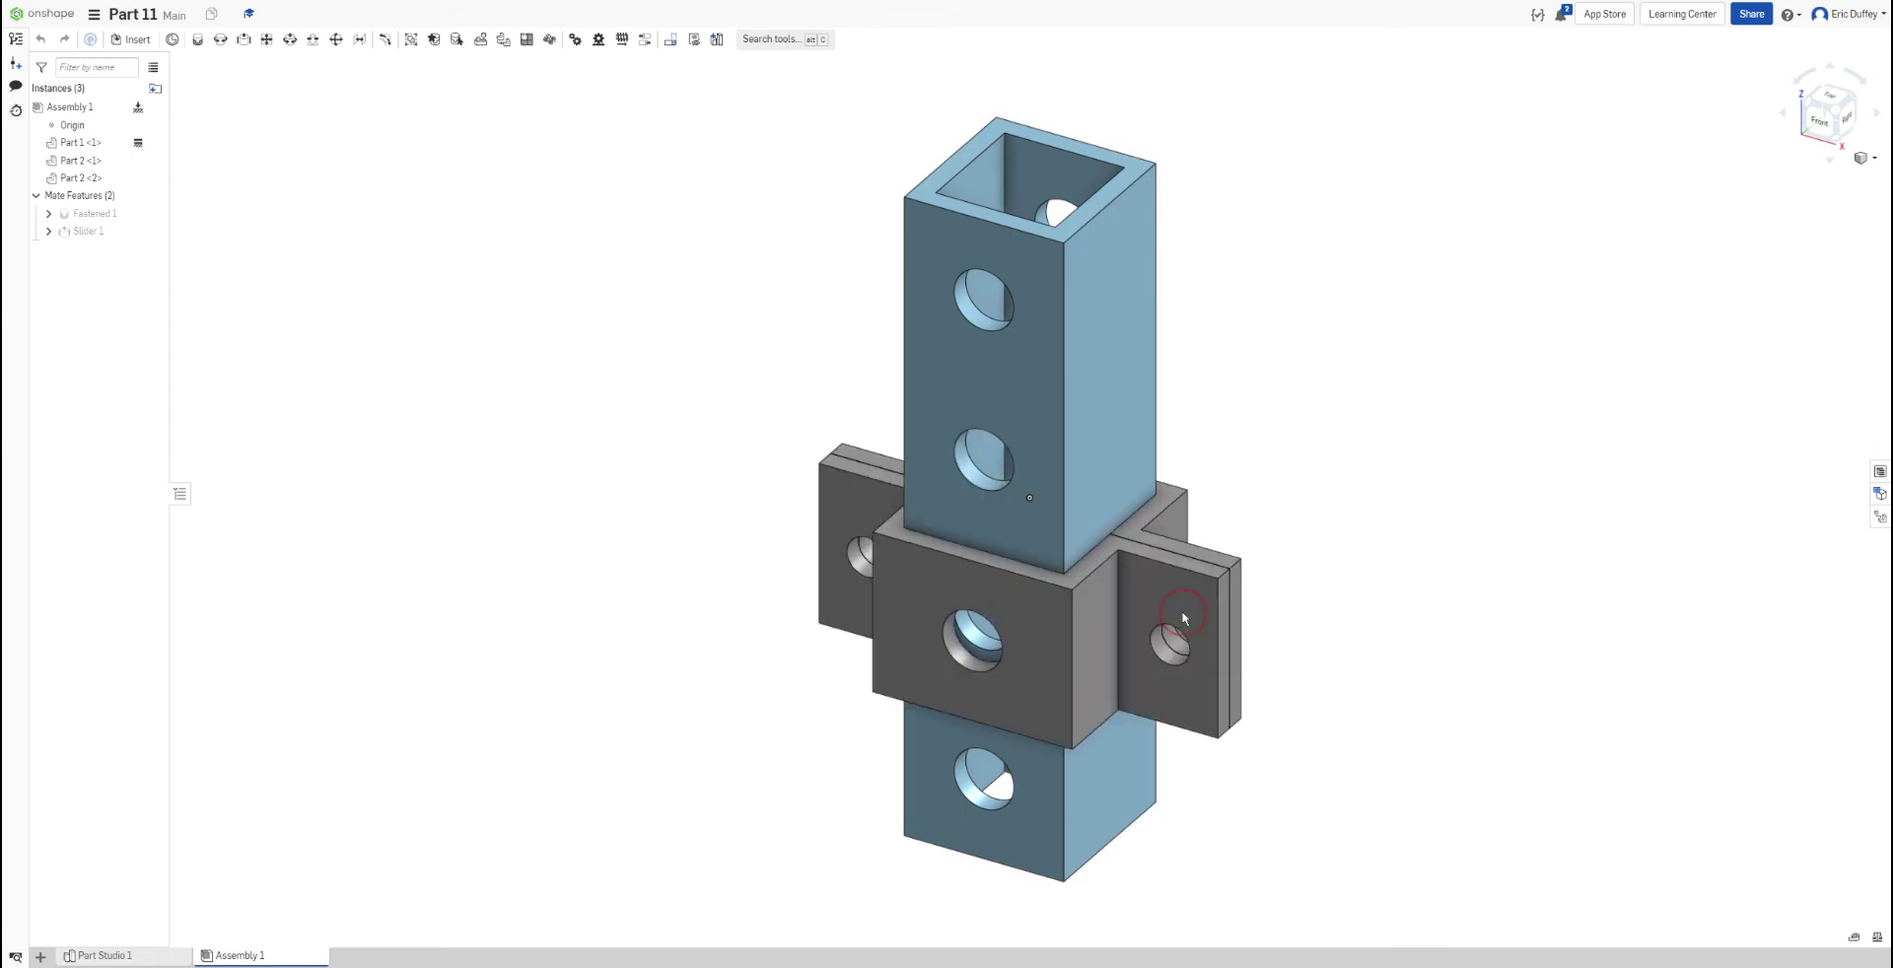
pyautogui.moveTo(1184, 710); pyautogui.dragTo(1188, 210)
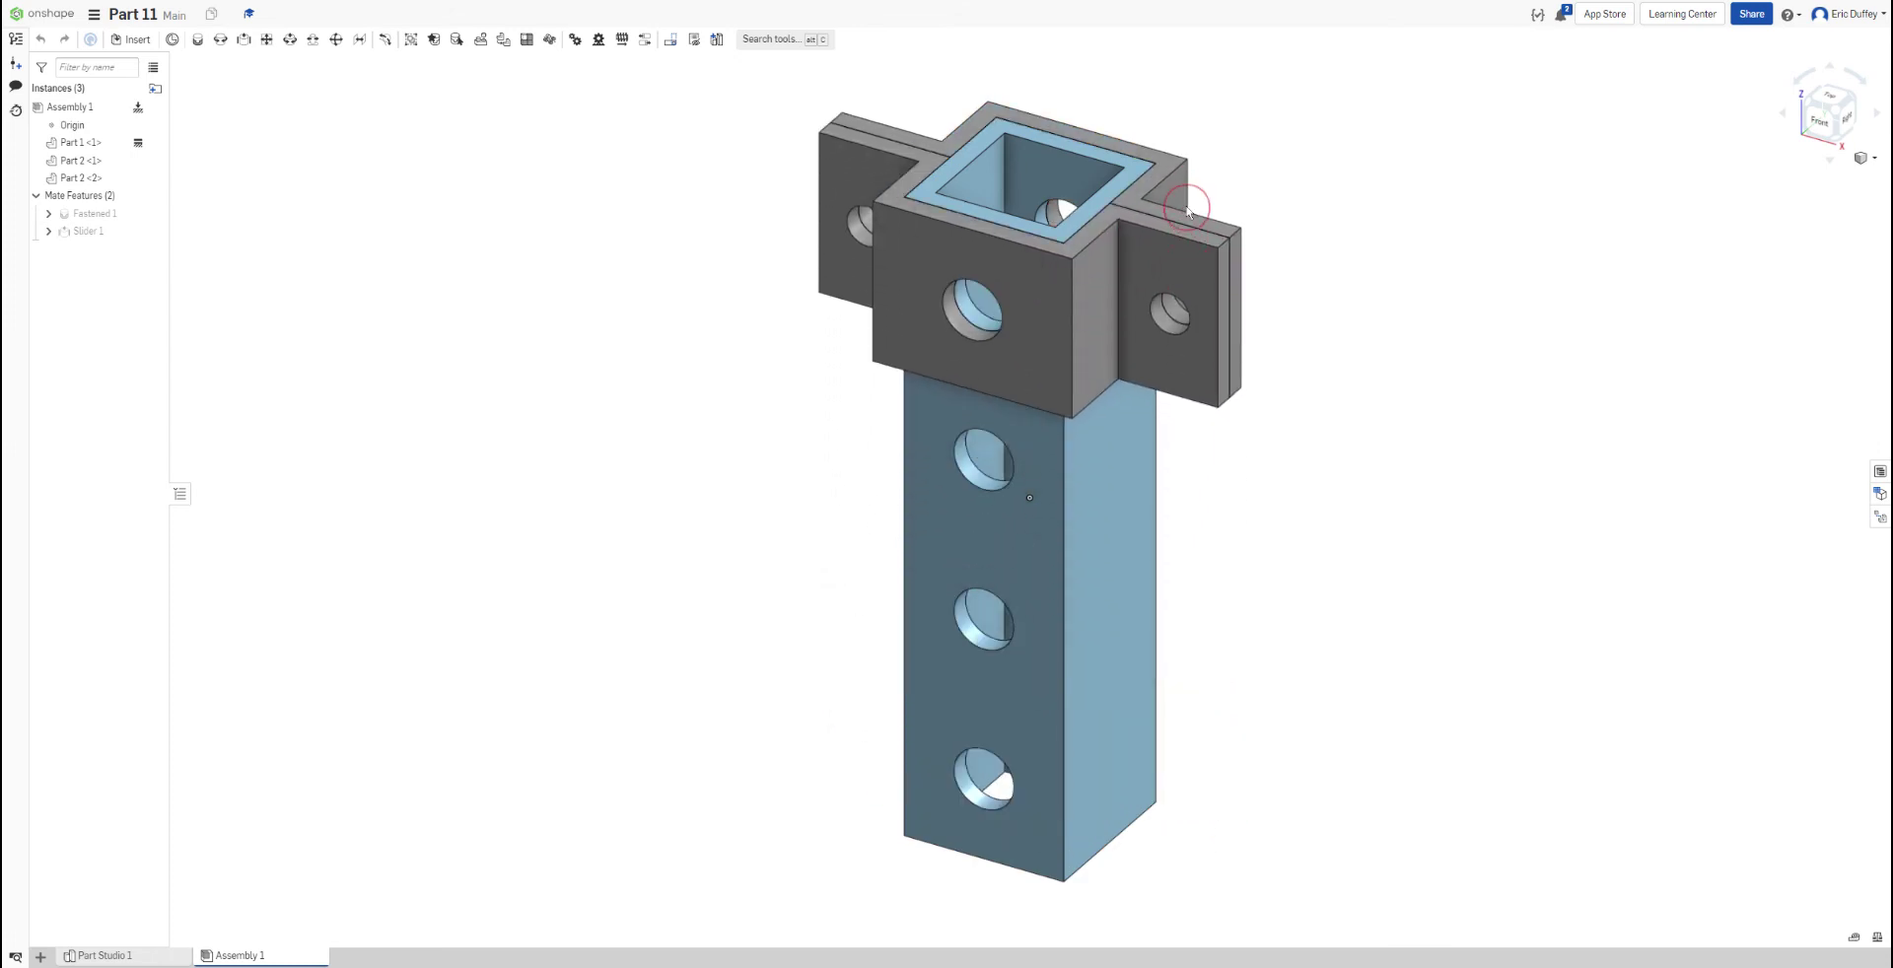
# Step: Return to Part Studio 1 and examine the tube and bracket from isometric, top, rear and side viewpoints
pyautogui.click(119, 956)
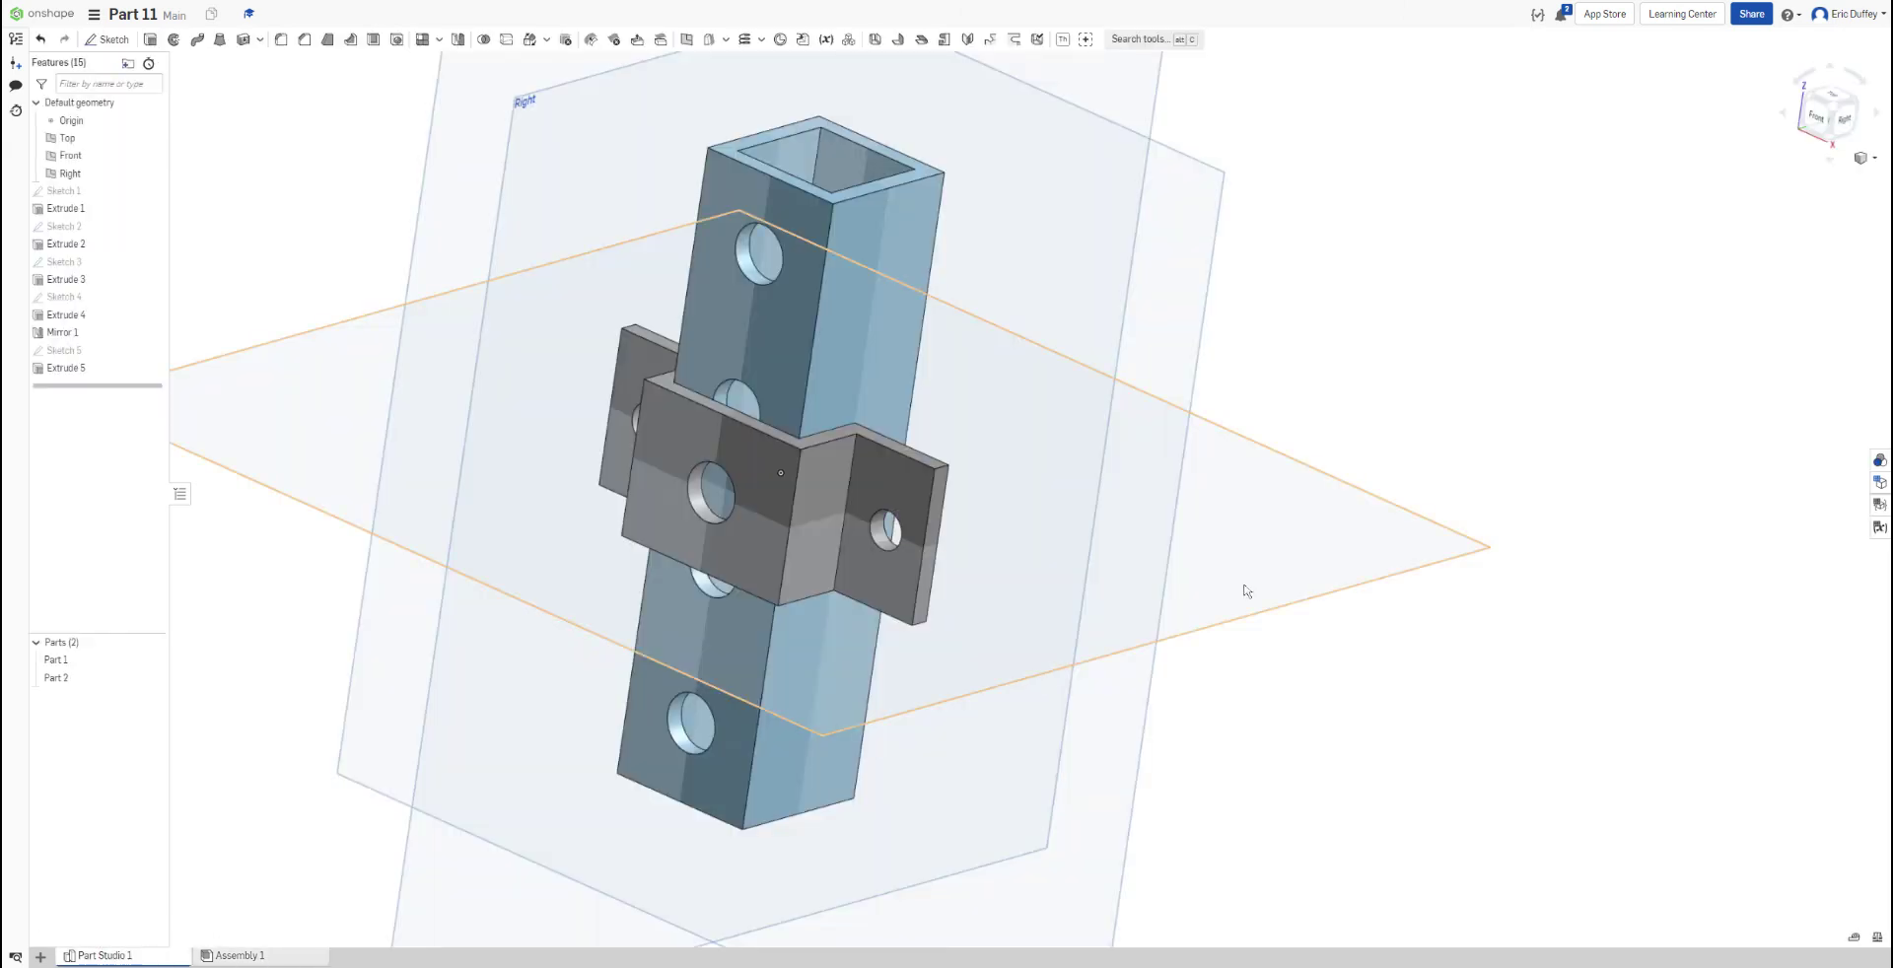
pyautogui.moveTo(1469, 322); pyautogui.dragTo(1444, 331, button='right')
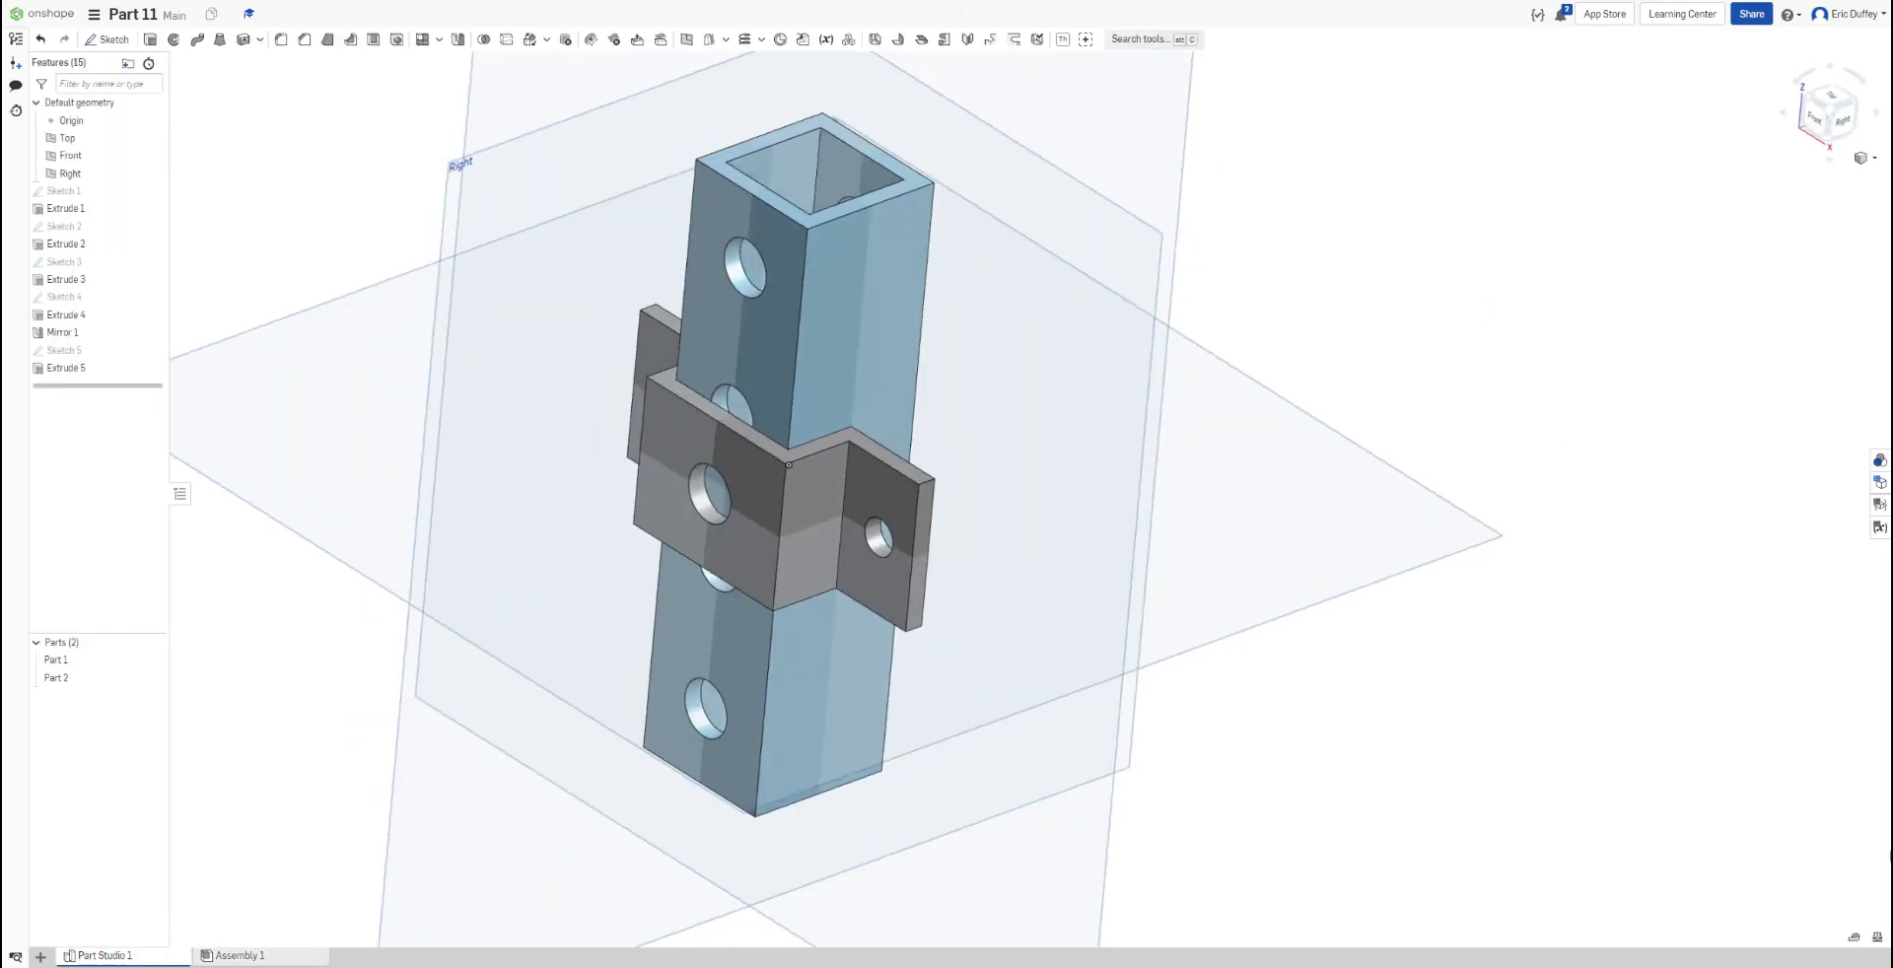
pyautogui.moveTo(1499, 393); pyautogui.dragTo(1272, 384, button='right')
pyautogui.click(1826, 112)
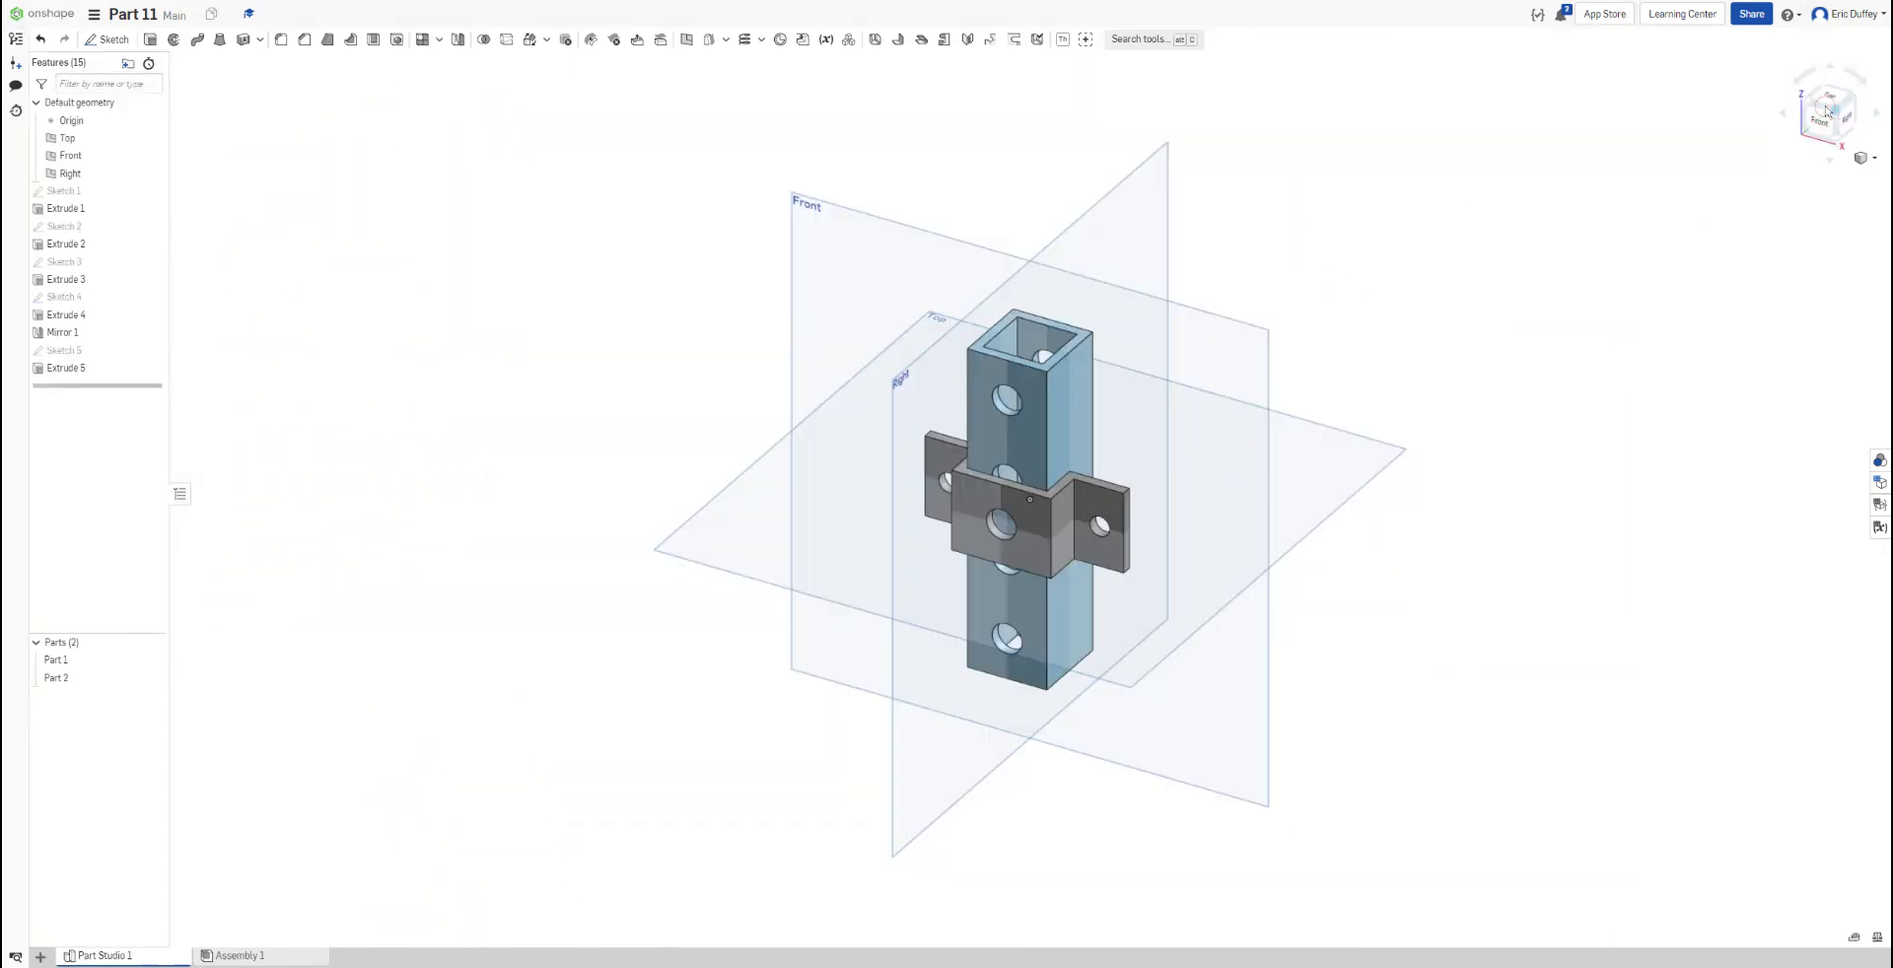
pyautogui.click(1835, 100)
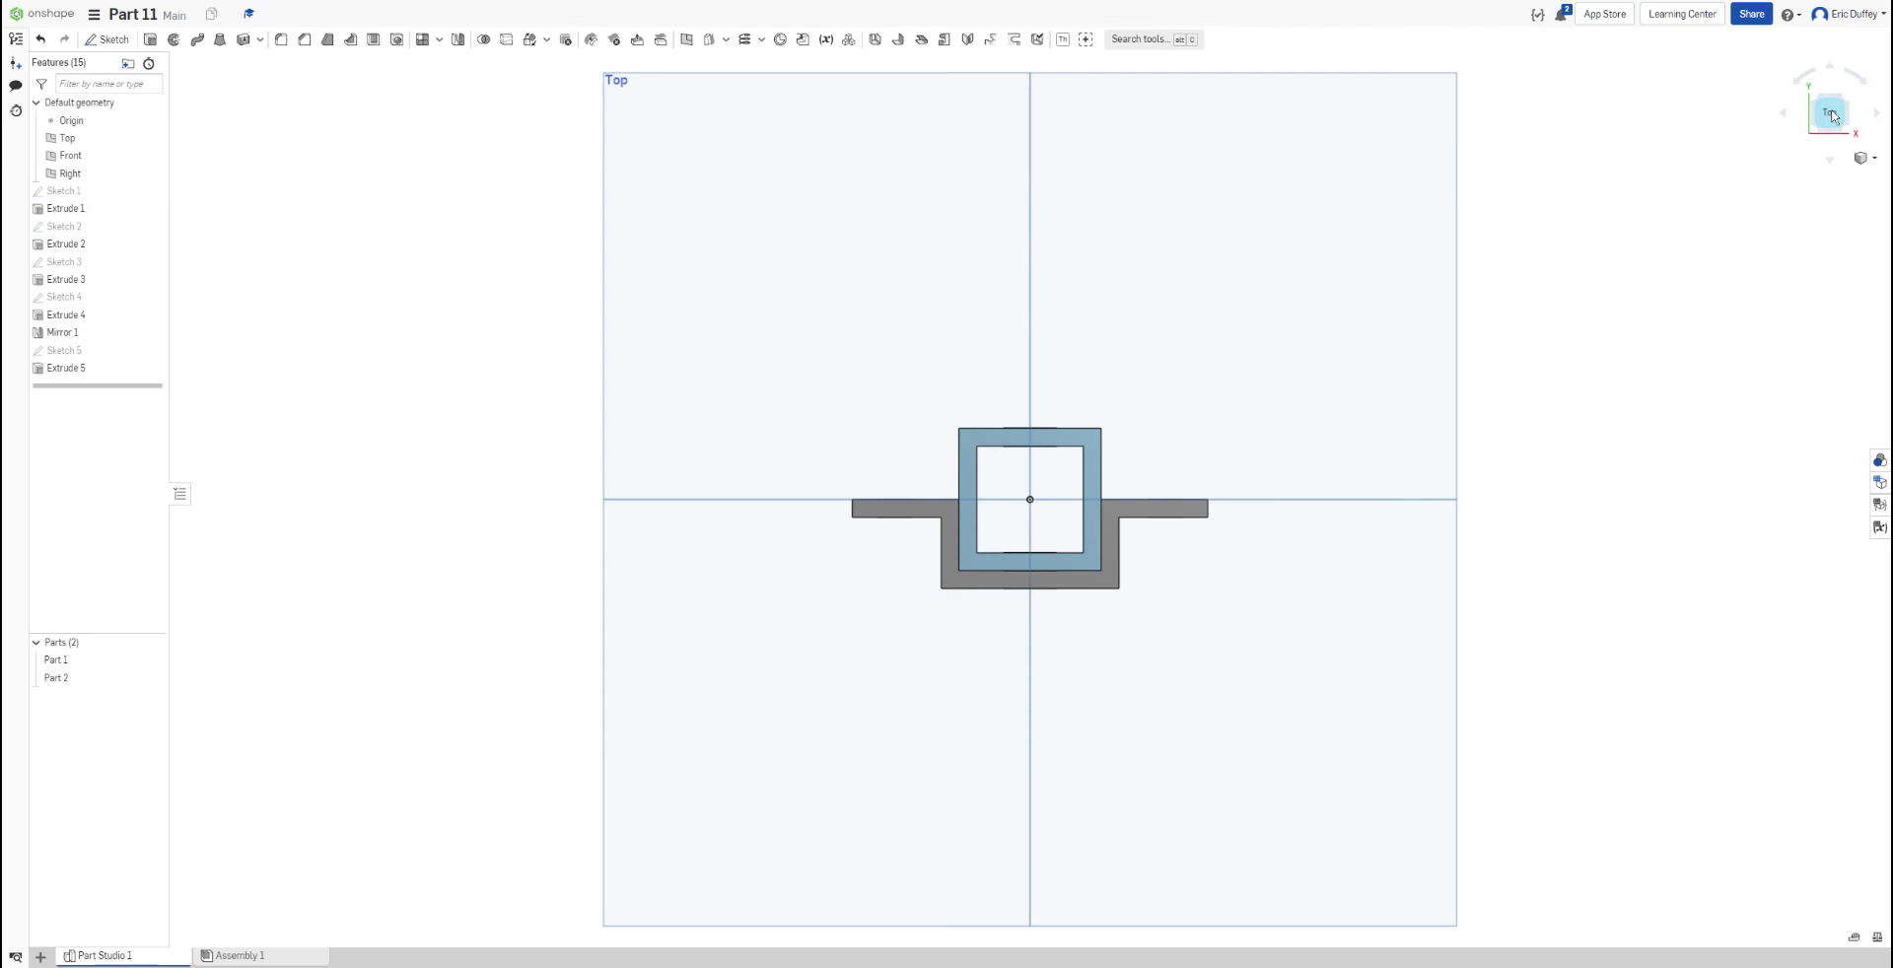
pyautogui.click(1820, 101)
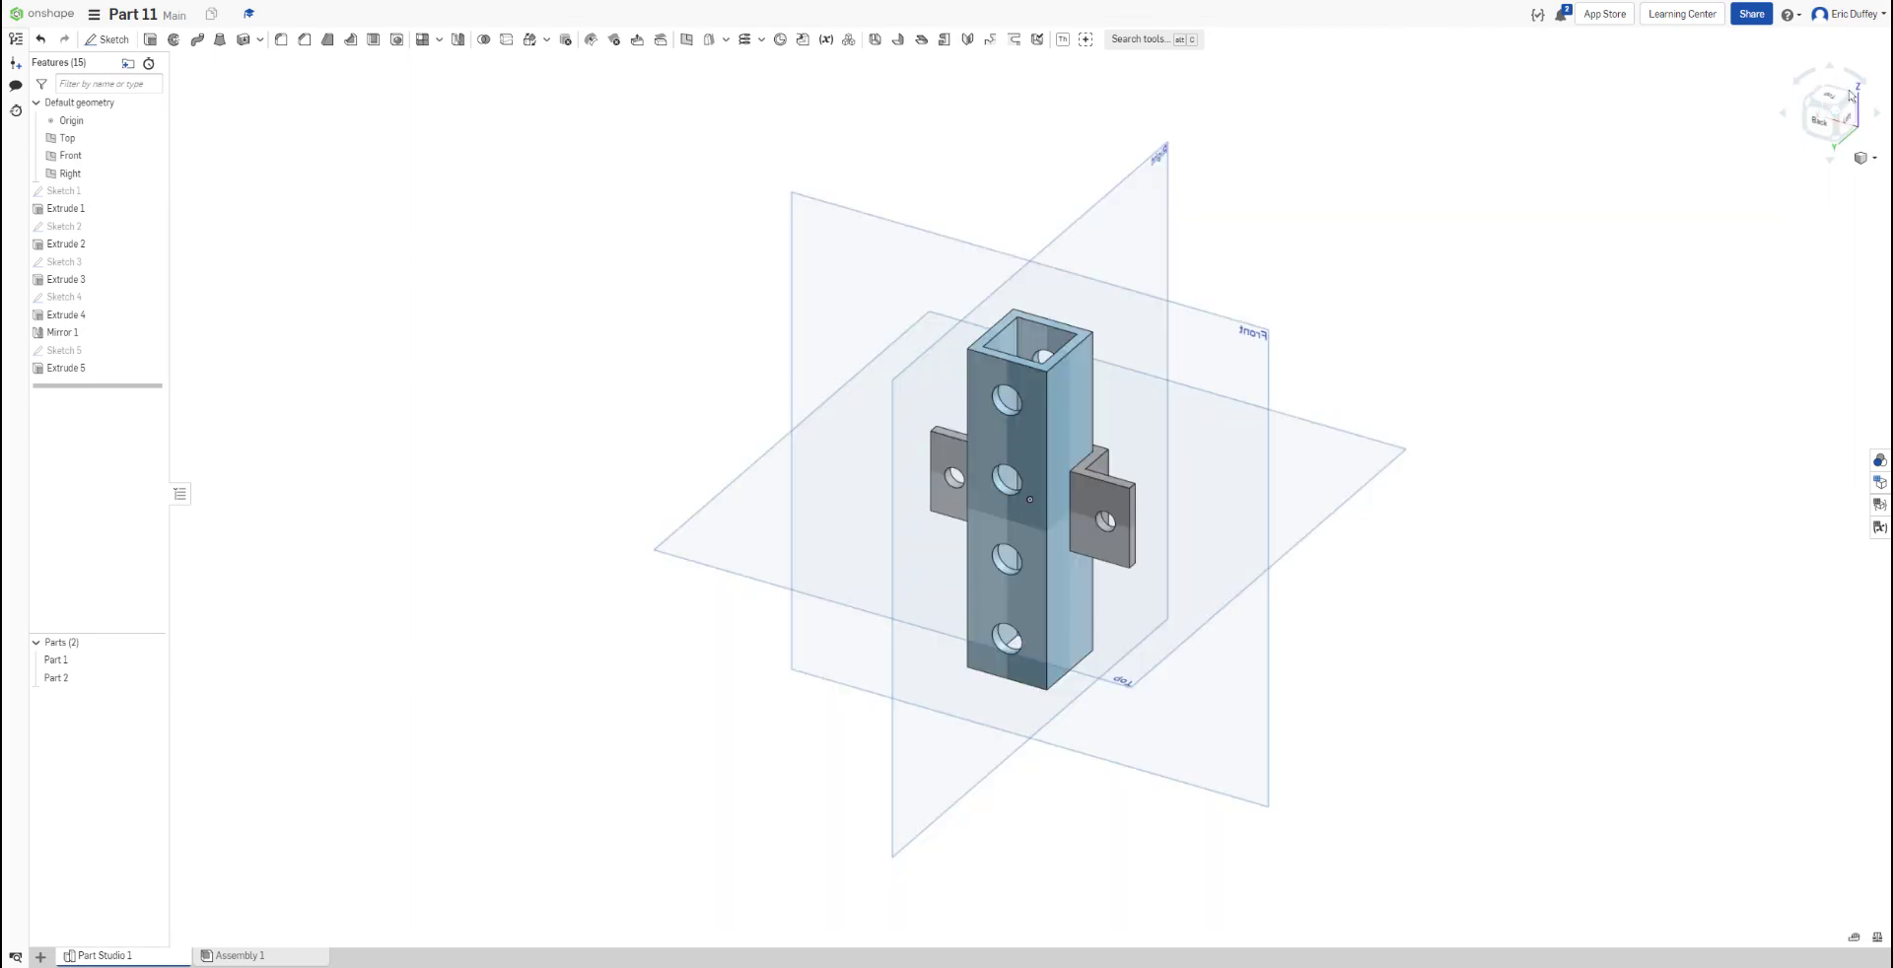
pyautogui.click(1851, 99)
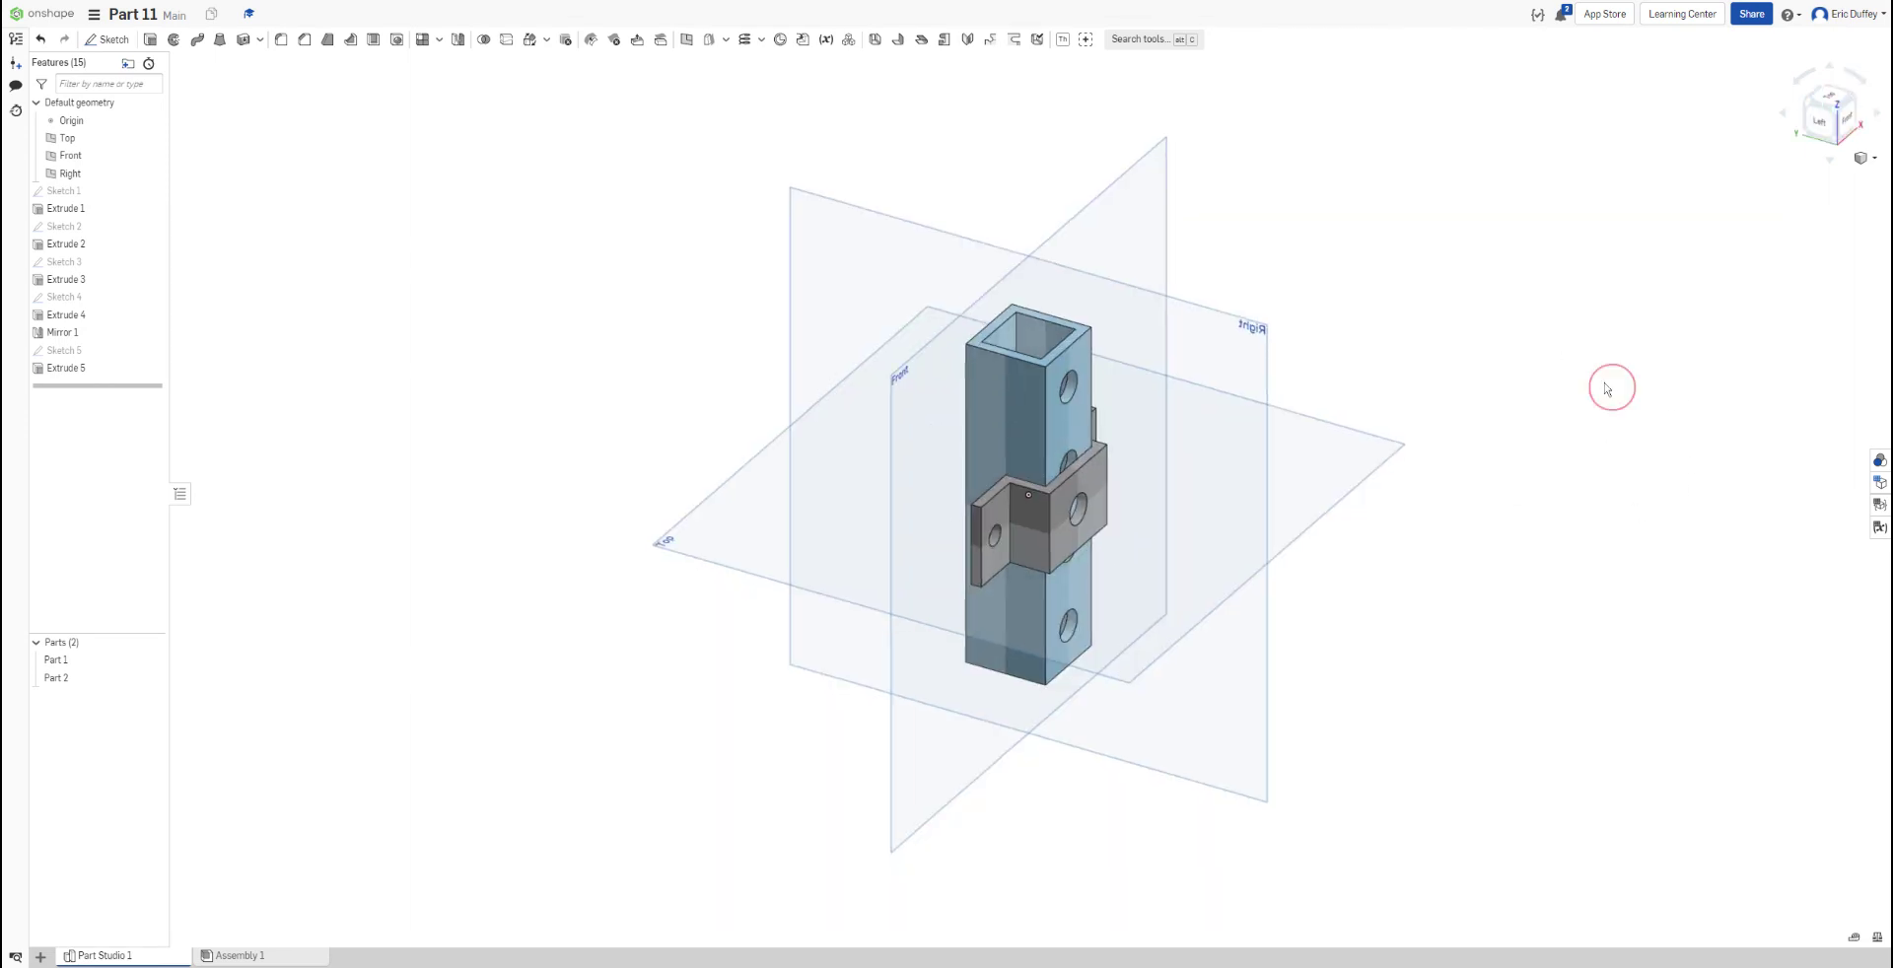
pyautogui.moveTo(1610, 385); pyautogui.dragTo(1272, 307, button='right')
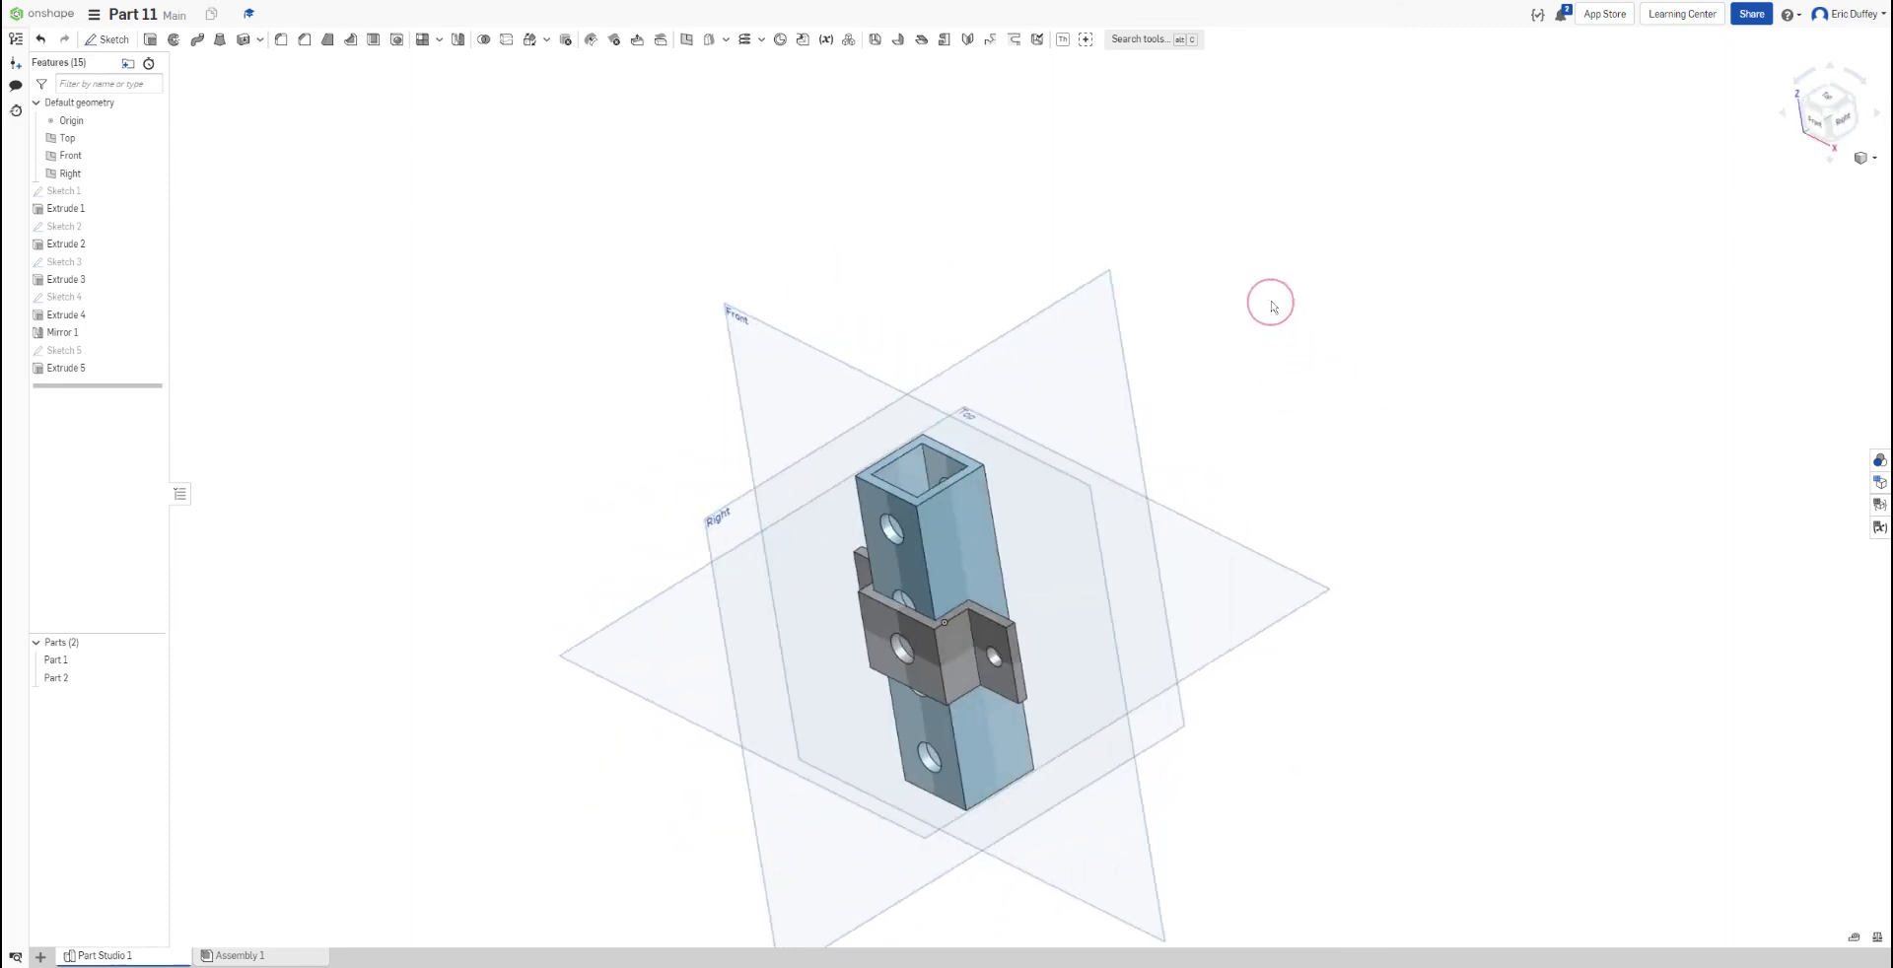
# Step: Examine the tube and bracket in the front isometric orientation, both up close and from farther away
pyautogui.click(1828, 119)
pyautogui.scroll(5, 1095, 483)
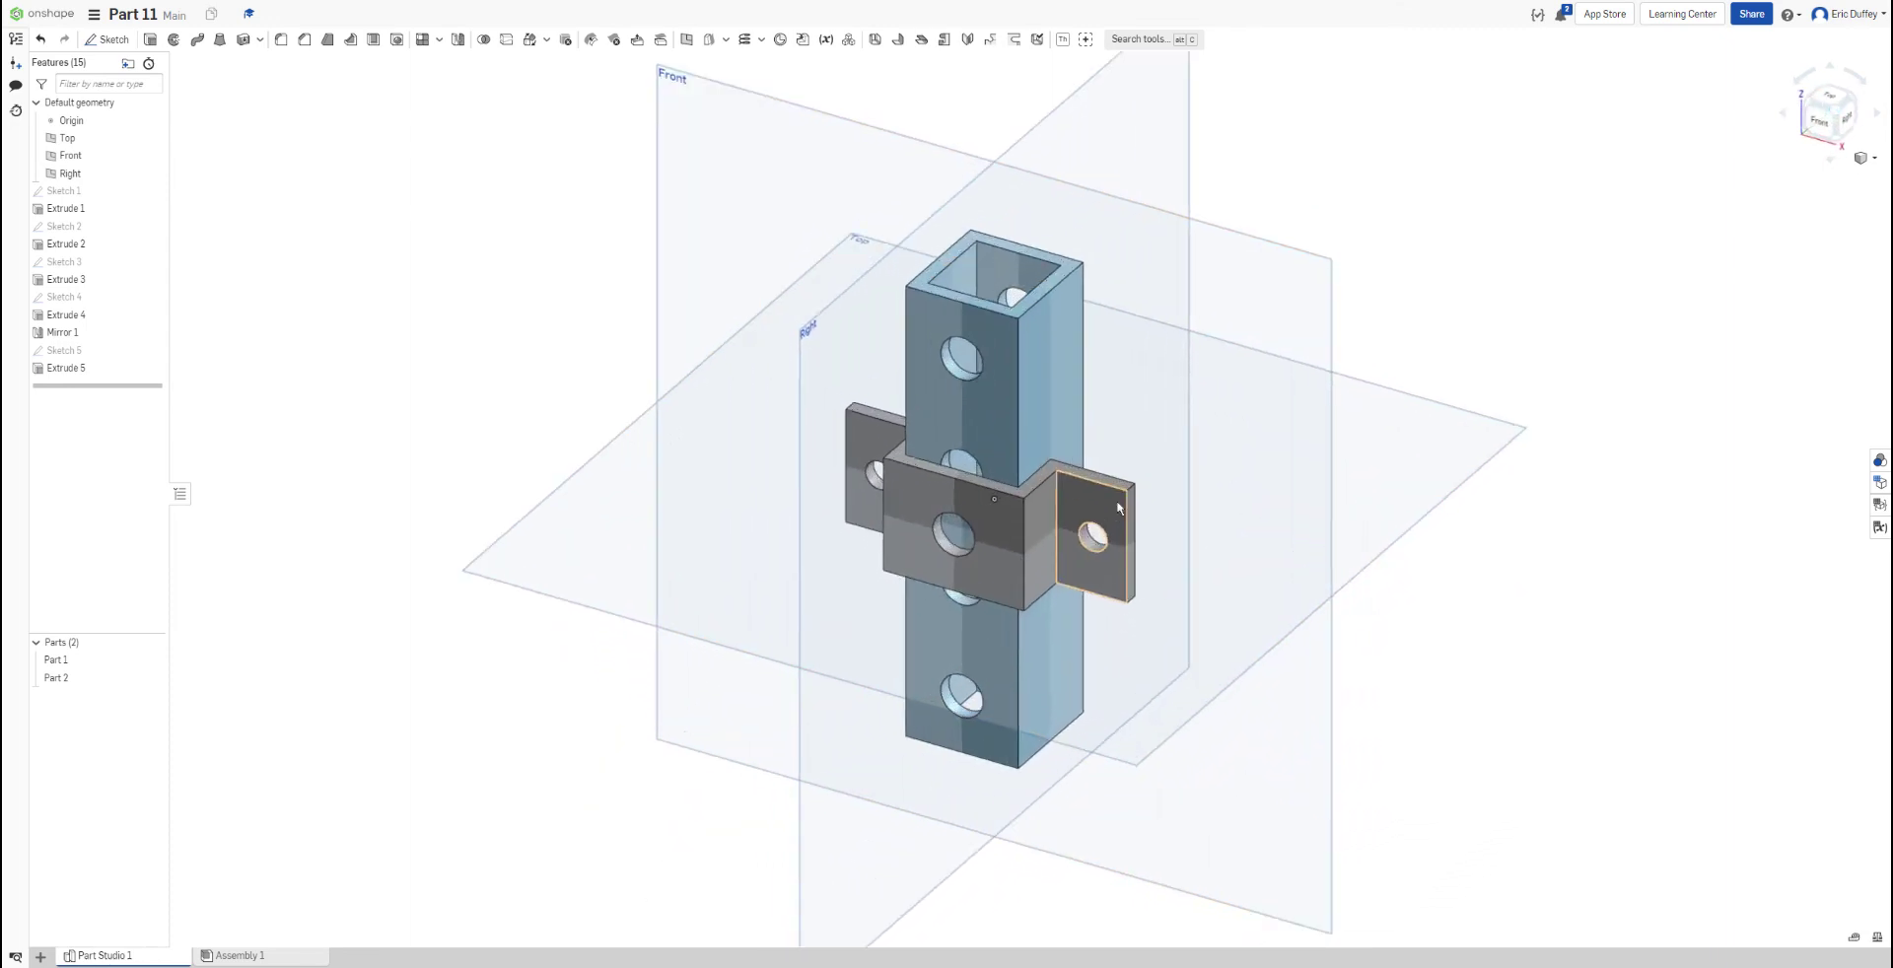
pyautogui.moveTo(1095, 484); pyautogui.dragTo(1066, 488, button='middle')
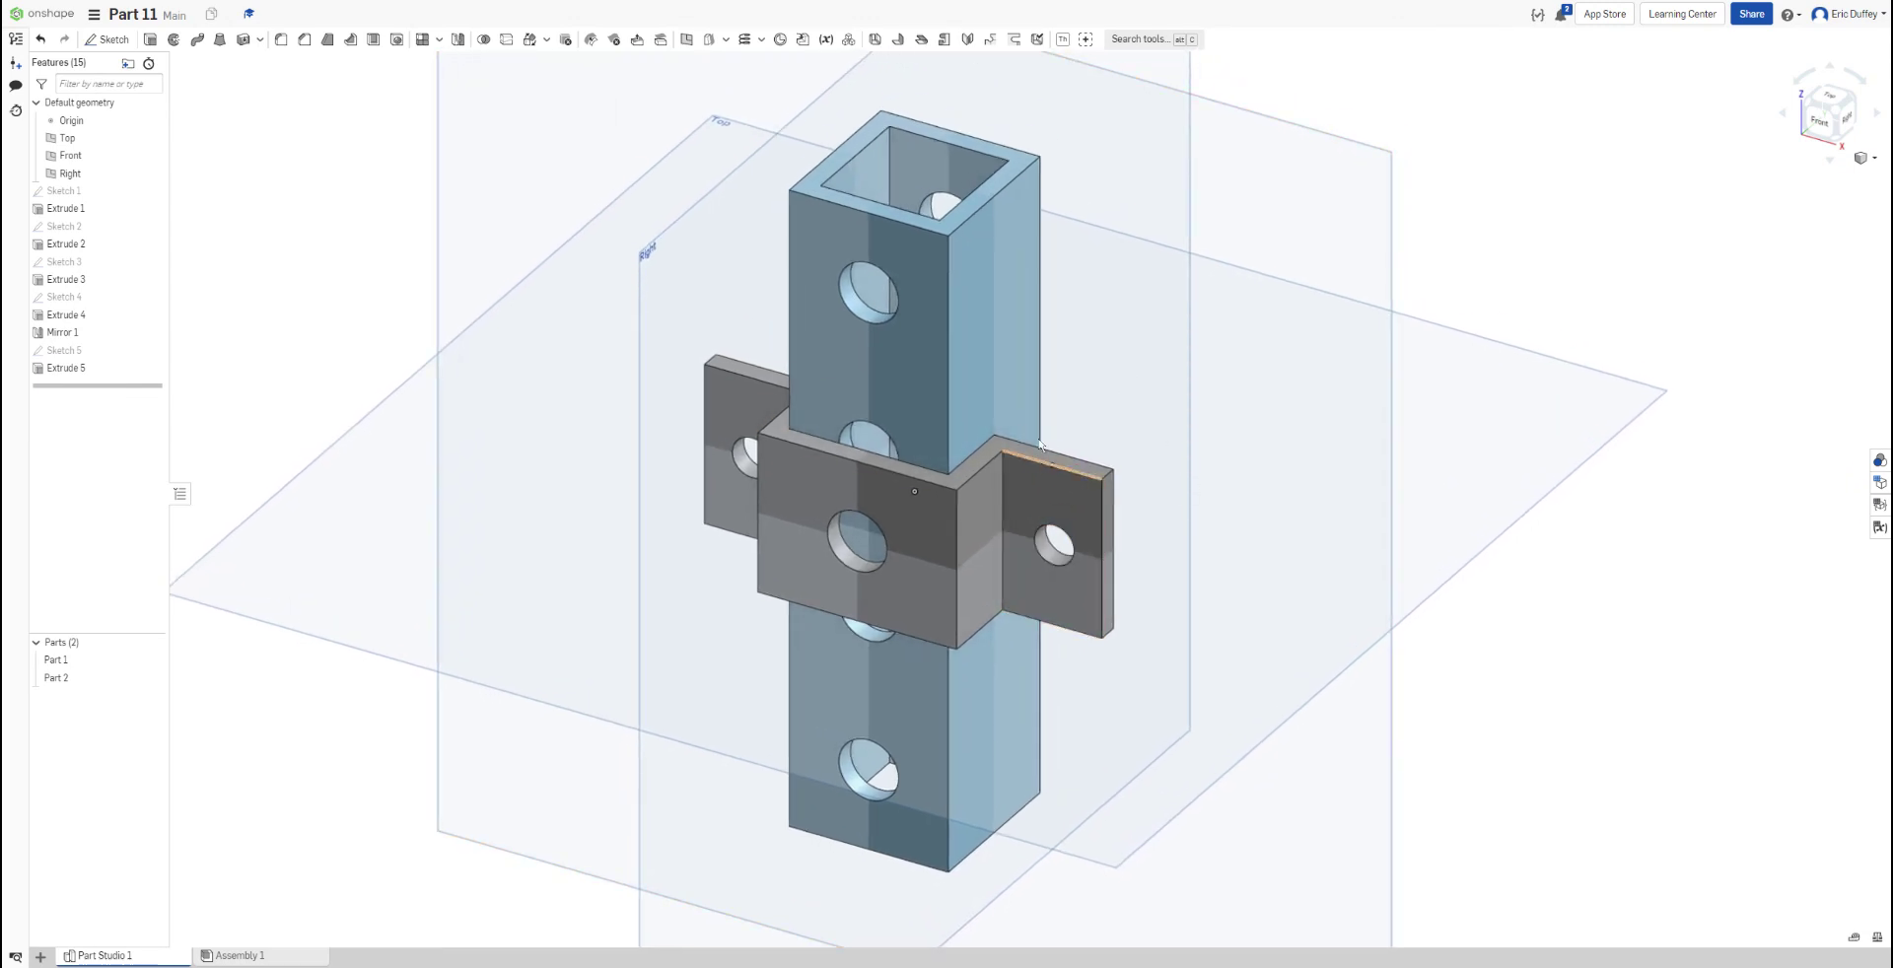
pyautogui.scroll(-8, 1121, 404)
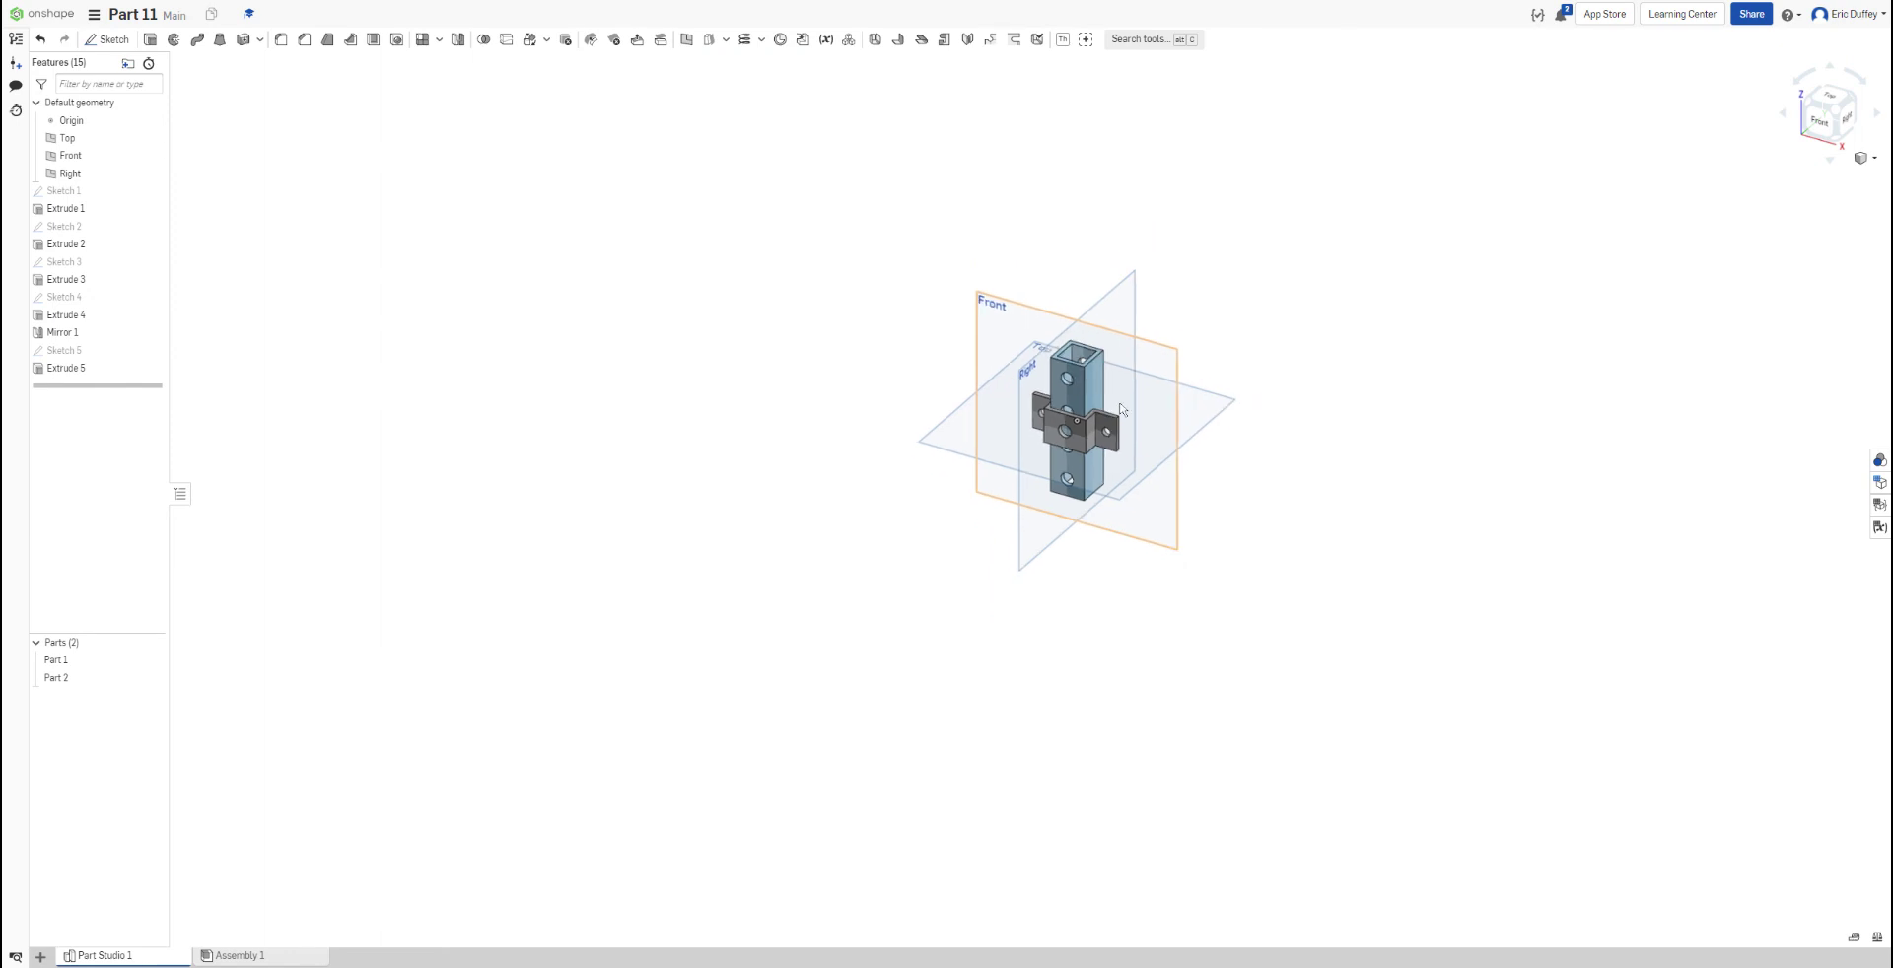
pyautogui.scroll(5, 1120, 406)
pyautogui.scroll(5, 1121, 409)
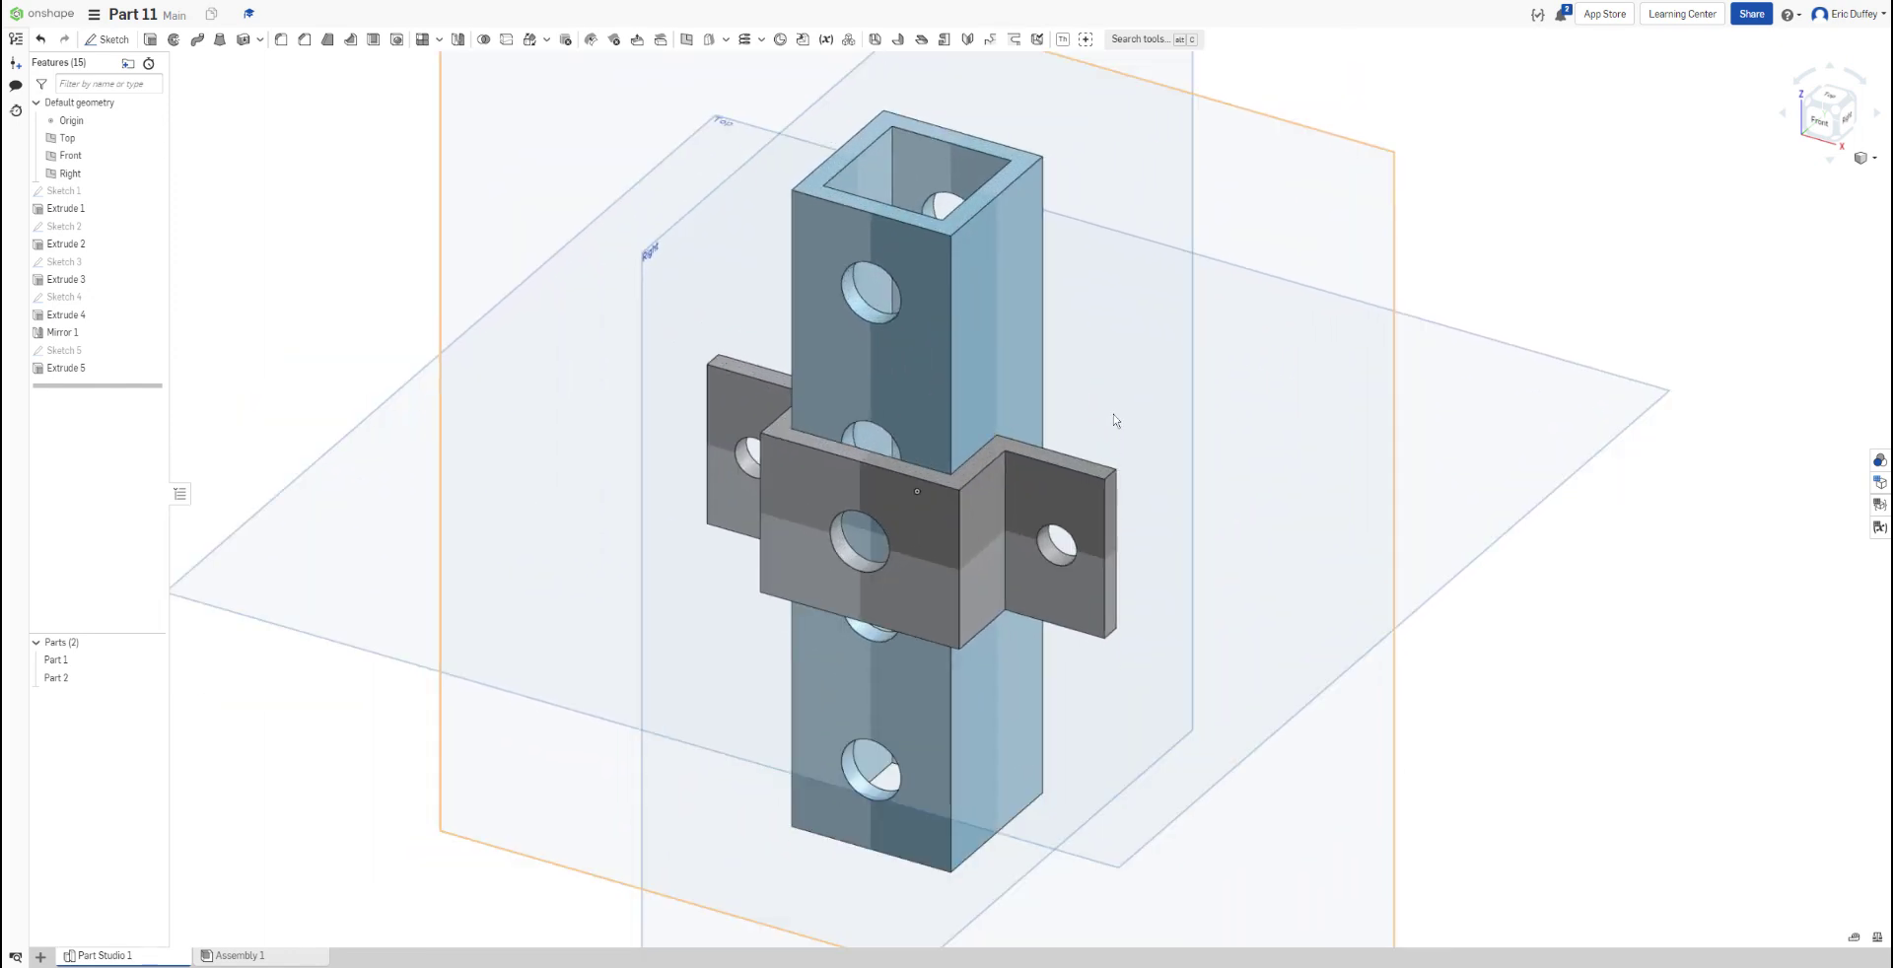
pyautogui.moveTo(1137, 405); pyautogui.dragTo(1196, 411, button='middle')
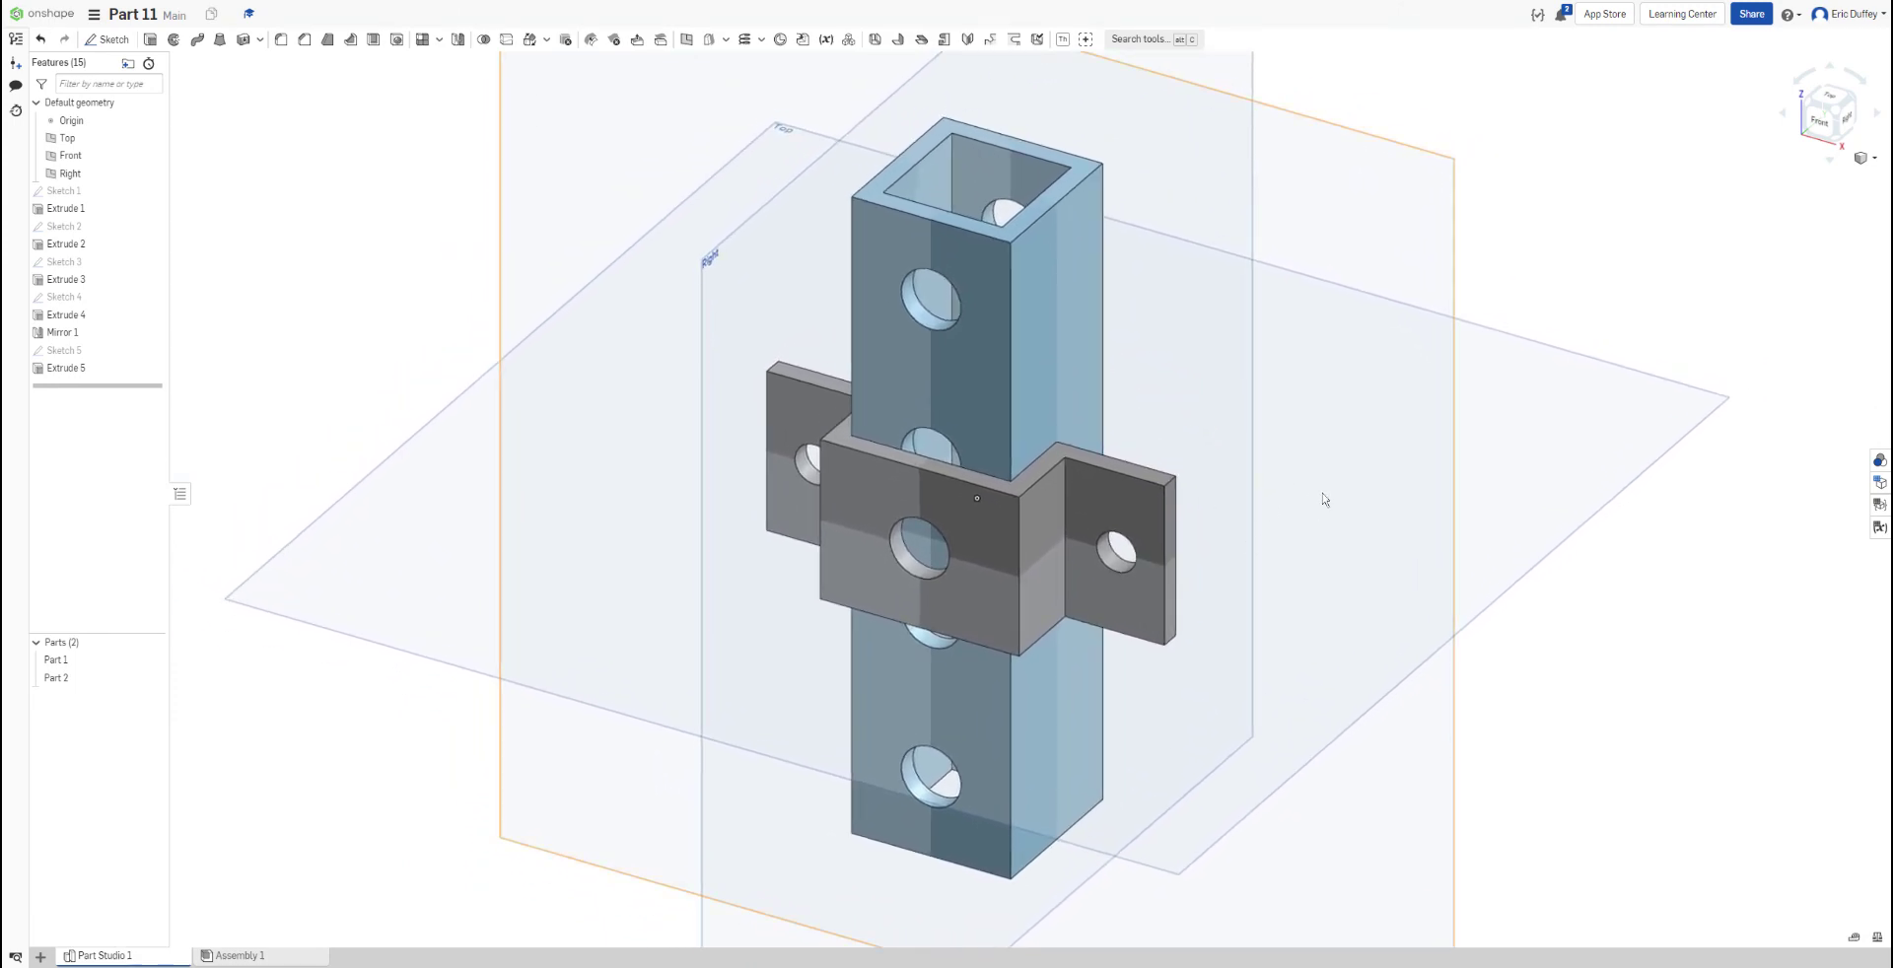
pyautogui.moveTo(1323, 498); pyautogui.dragTo(1305, 538, button='right')
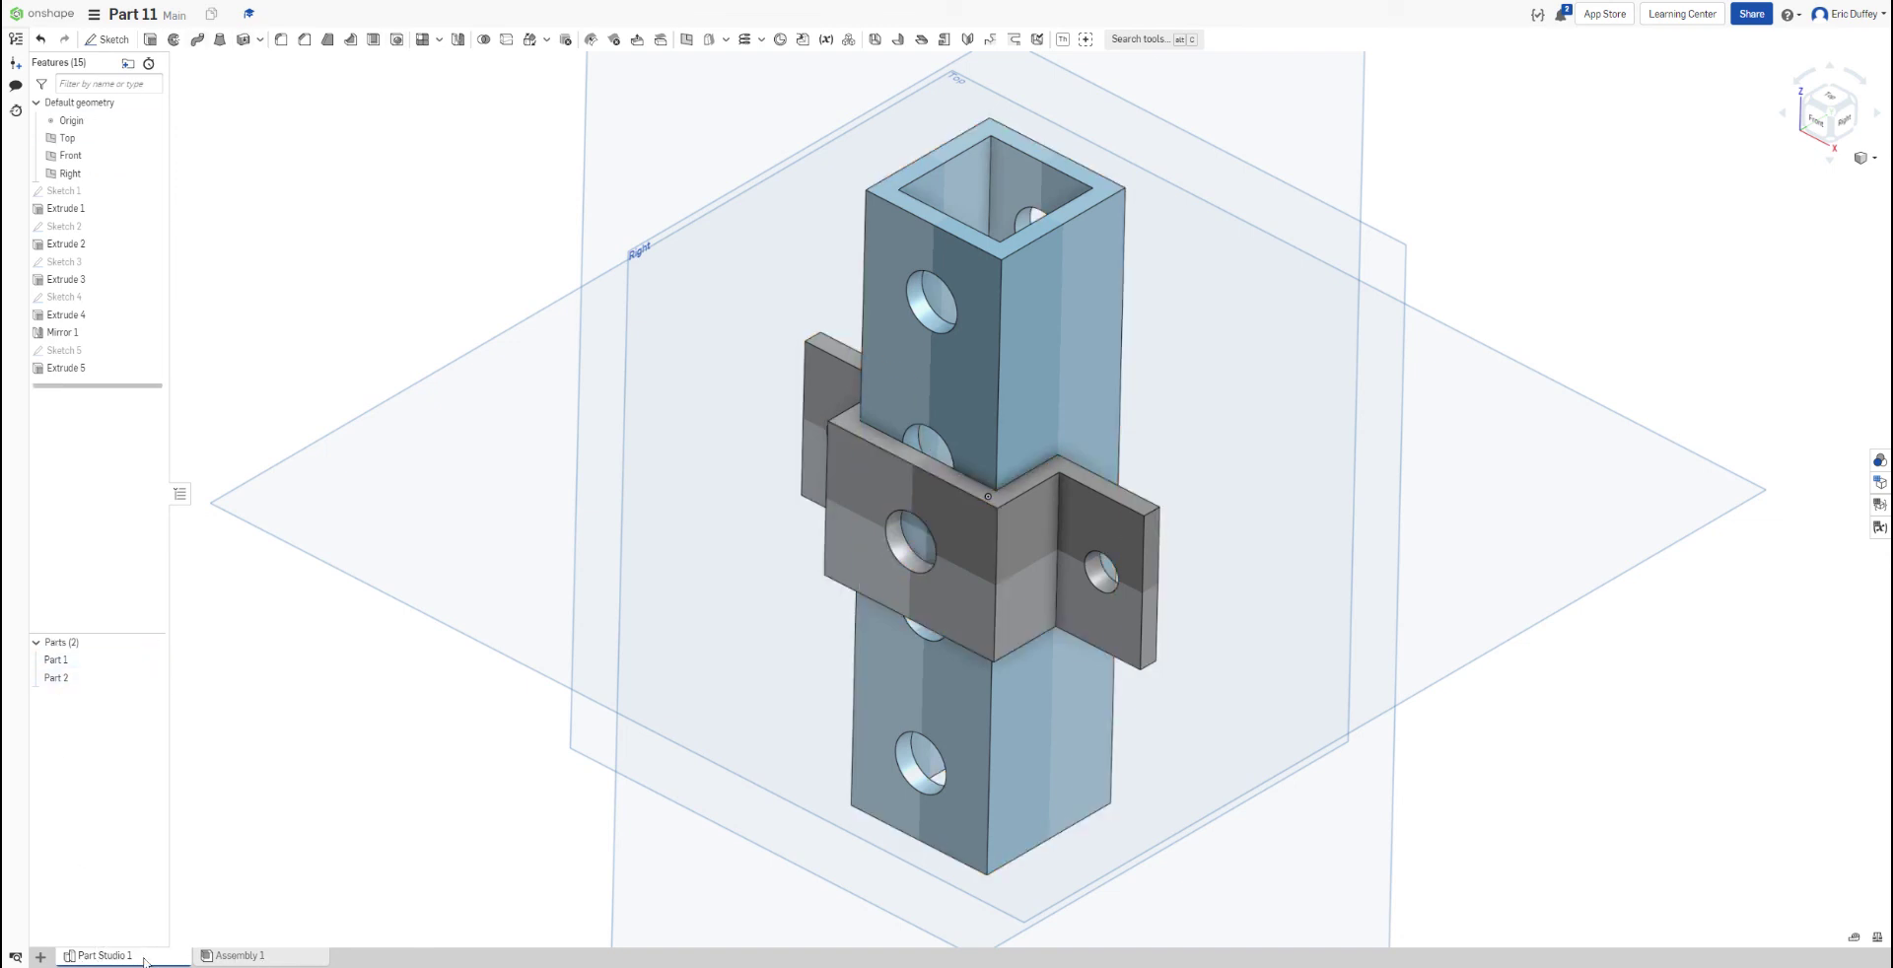
# Step: Inspect the model from straight ahead and in isometric, then examine the bracket's side and flange up close
pyautogui.click(1828, 102)
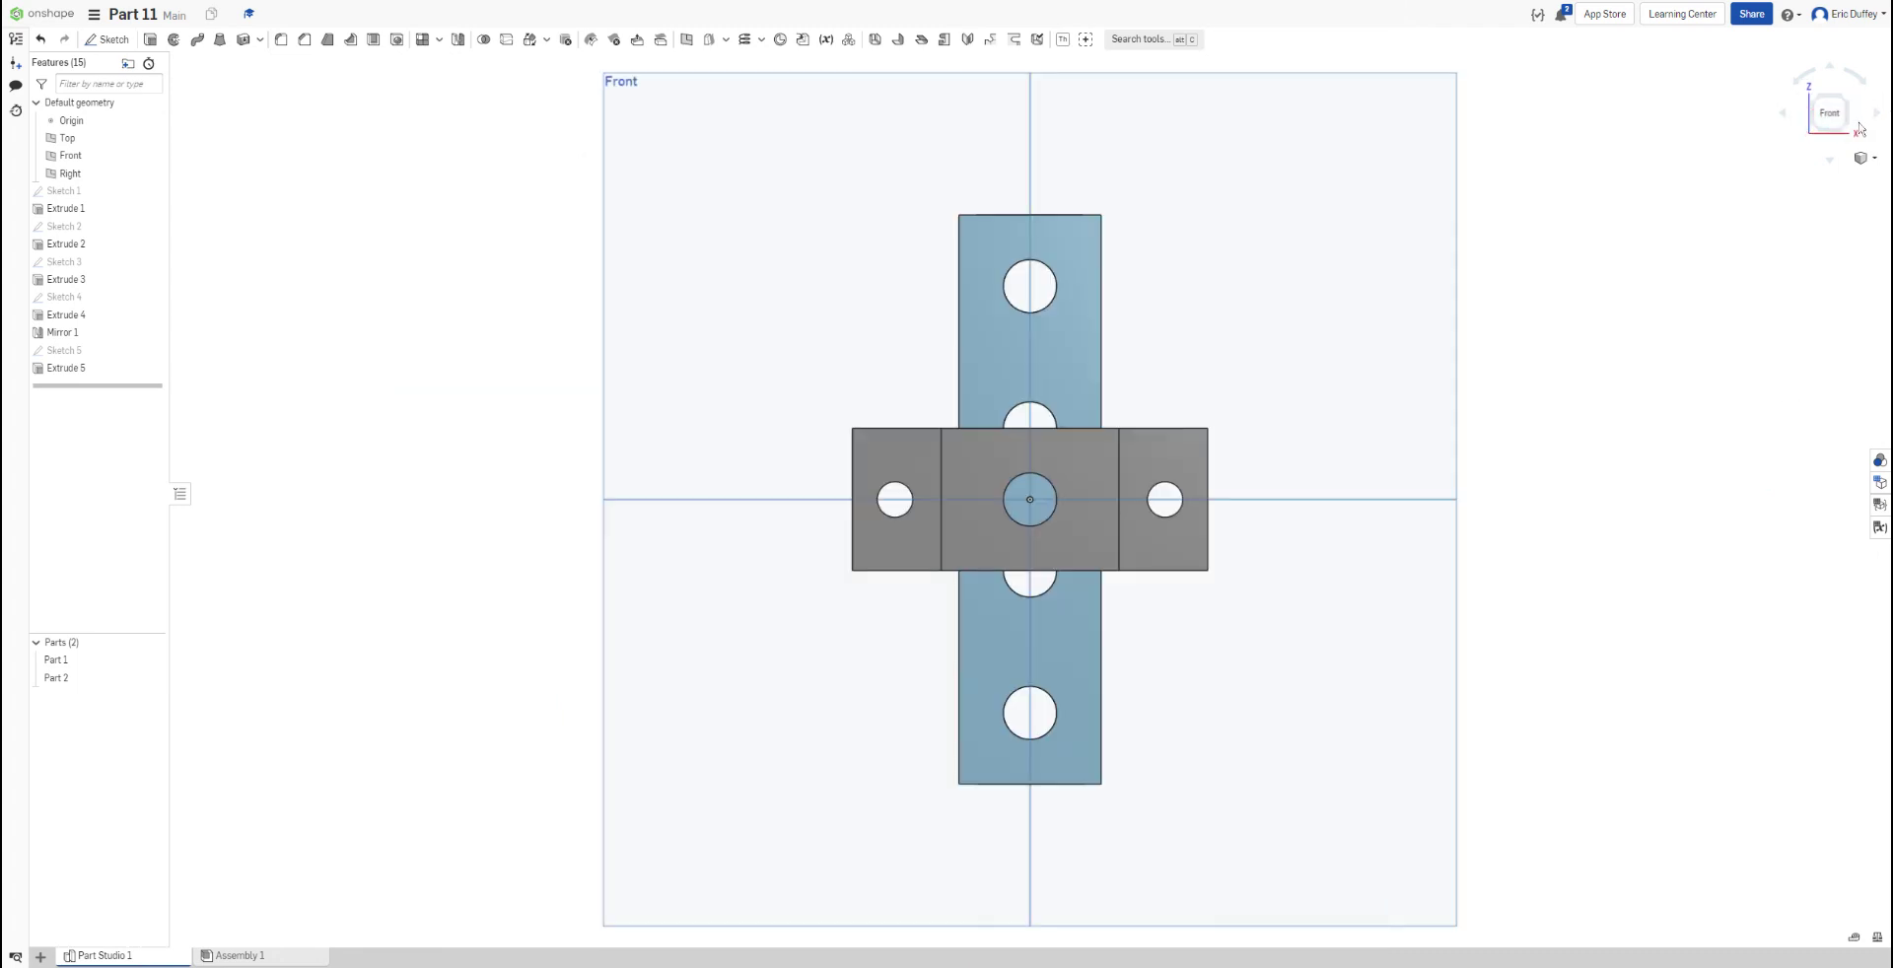
pyautogui.click(1845, 103)
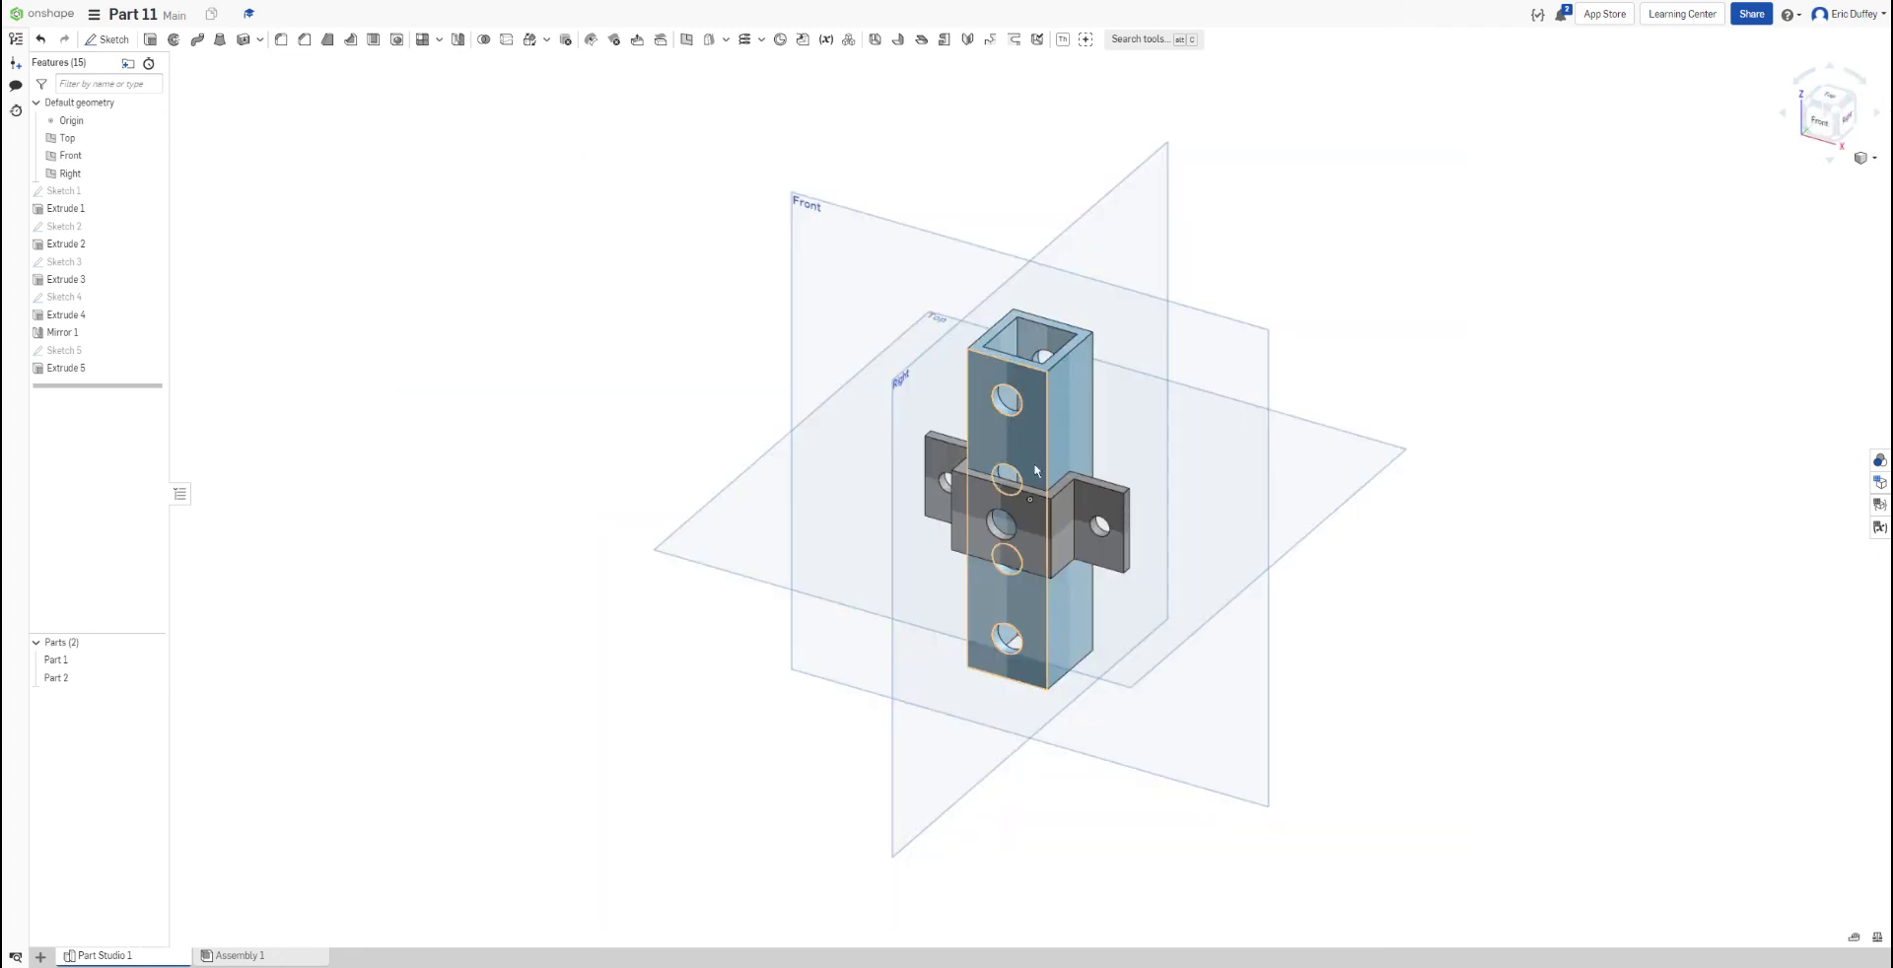
pyautogui.scroll(5, 1022, 478)
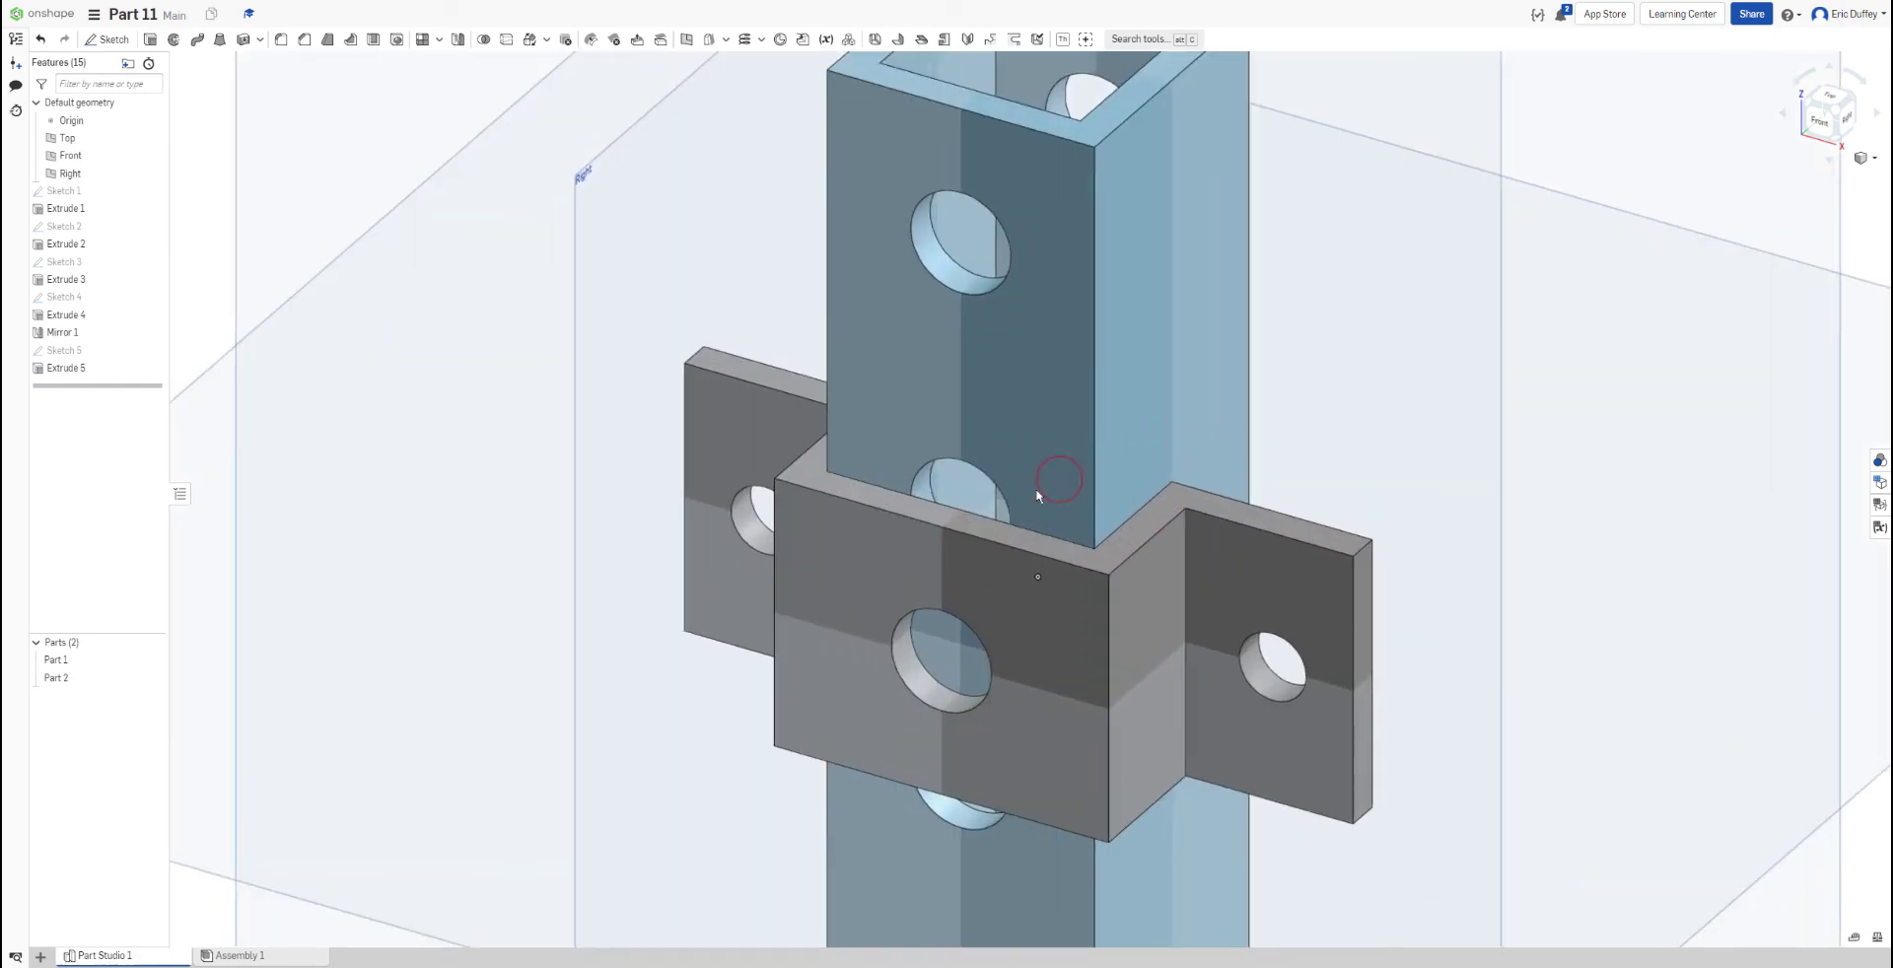
pyautogui.moveTo(947, 430); pyautogui.dragTo(1043, 470, button='right')
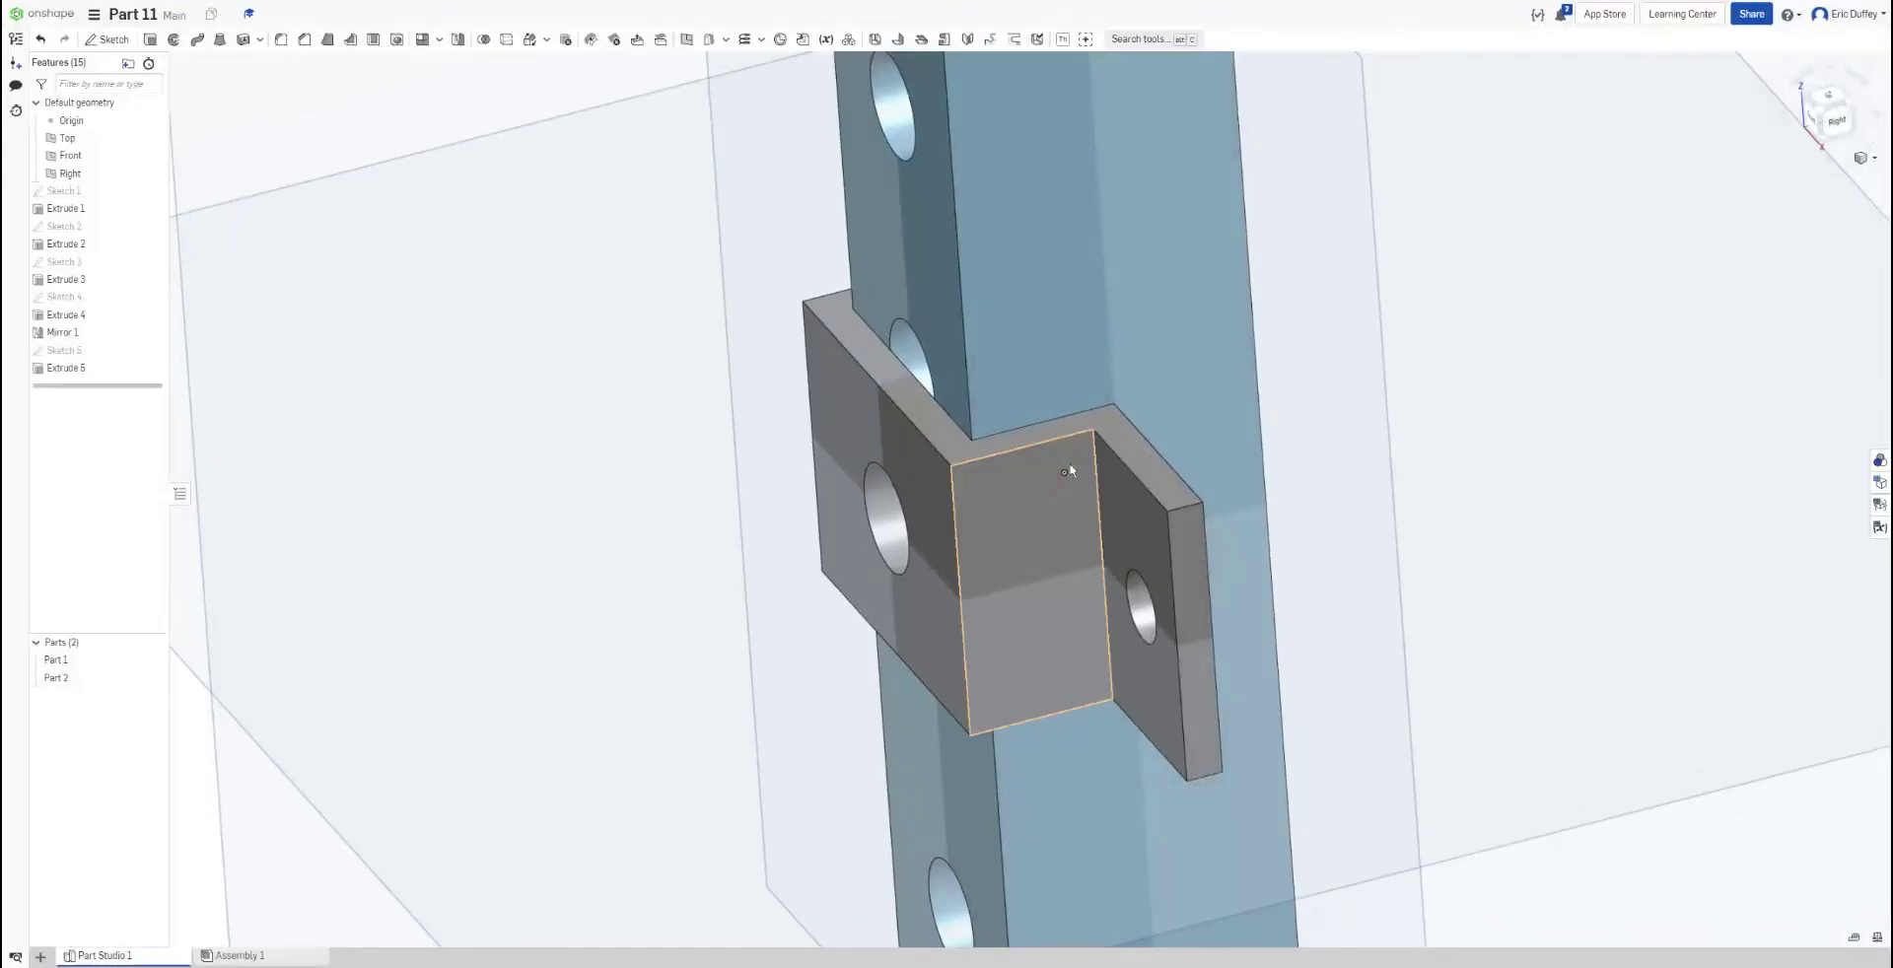